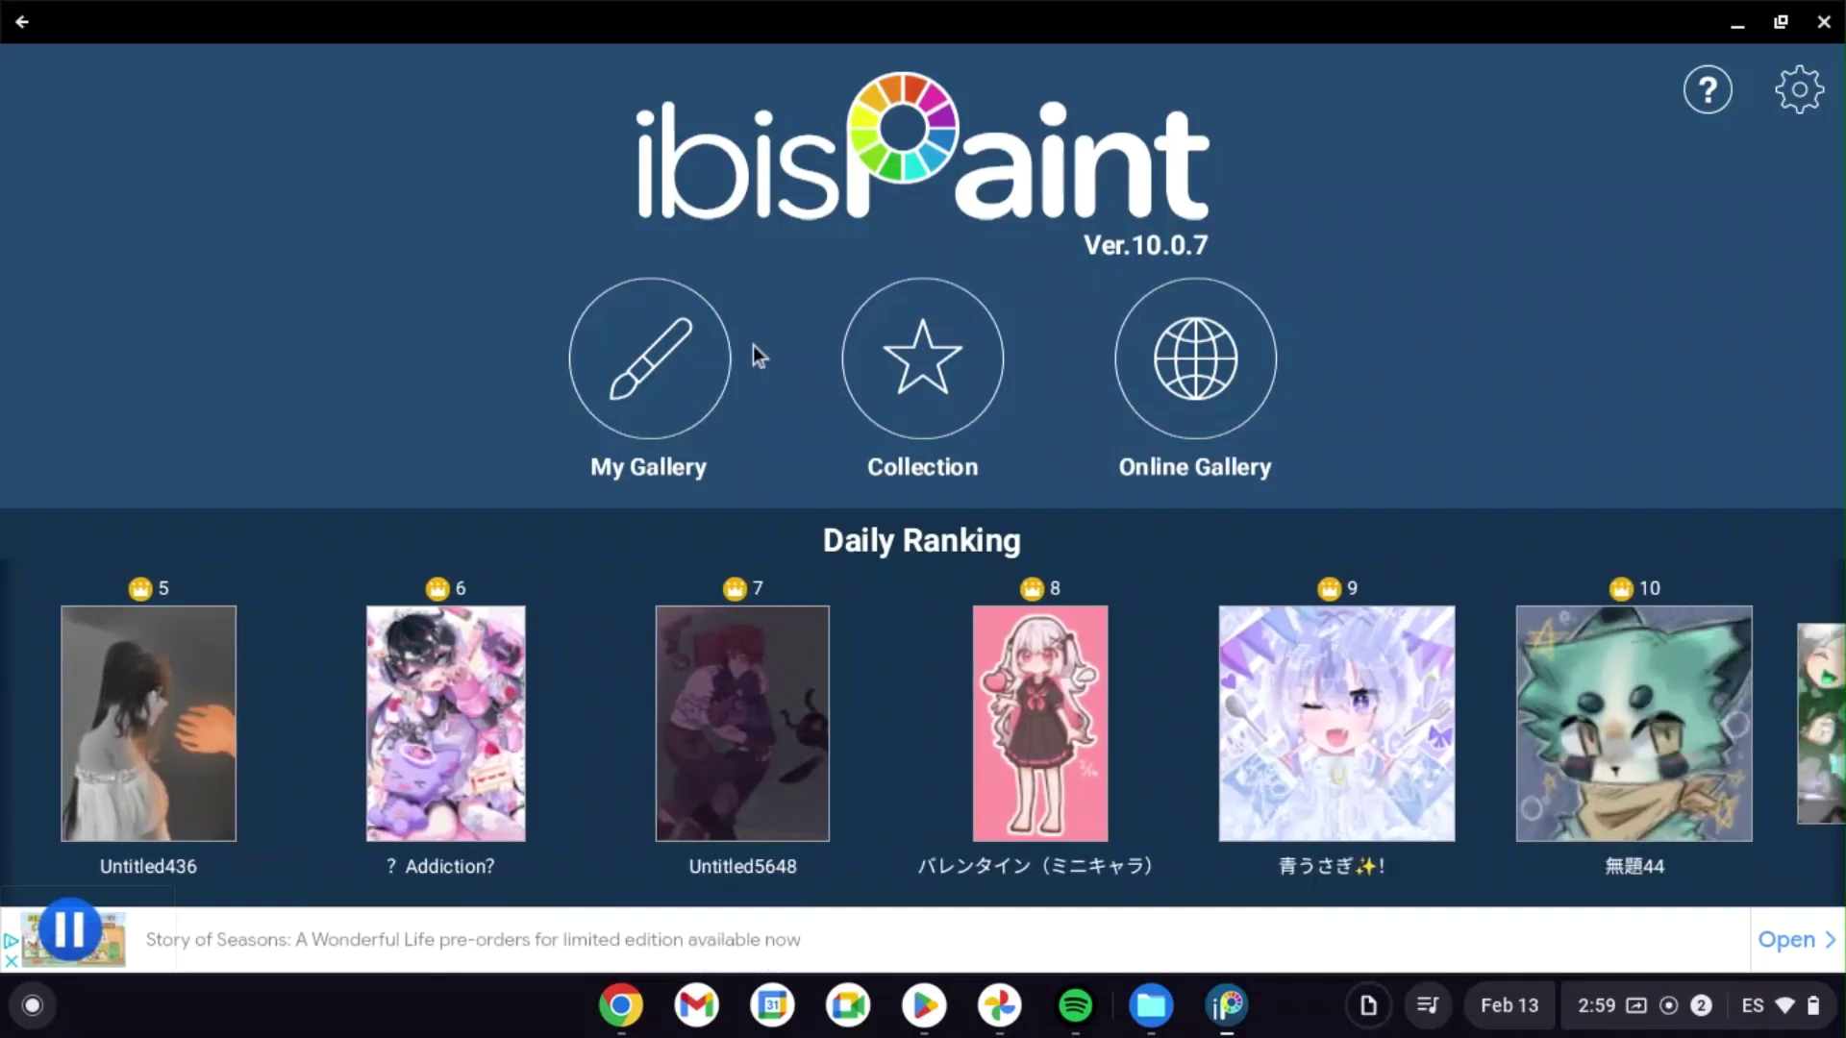
Search the Play Store for 'ibis paint' and open the ibis Paint X listing.
click(924, 1006)
text(ibi)
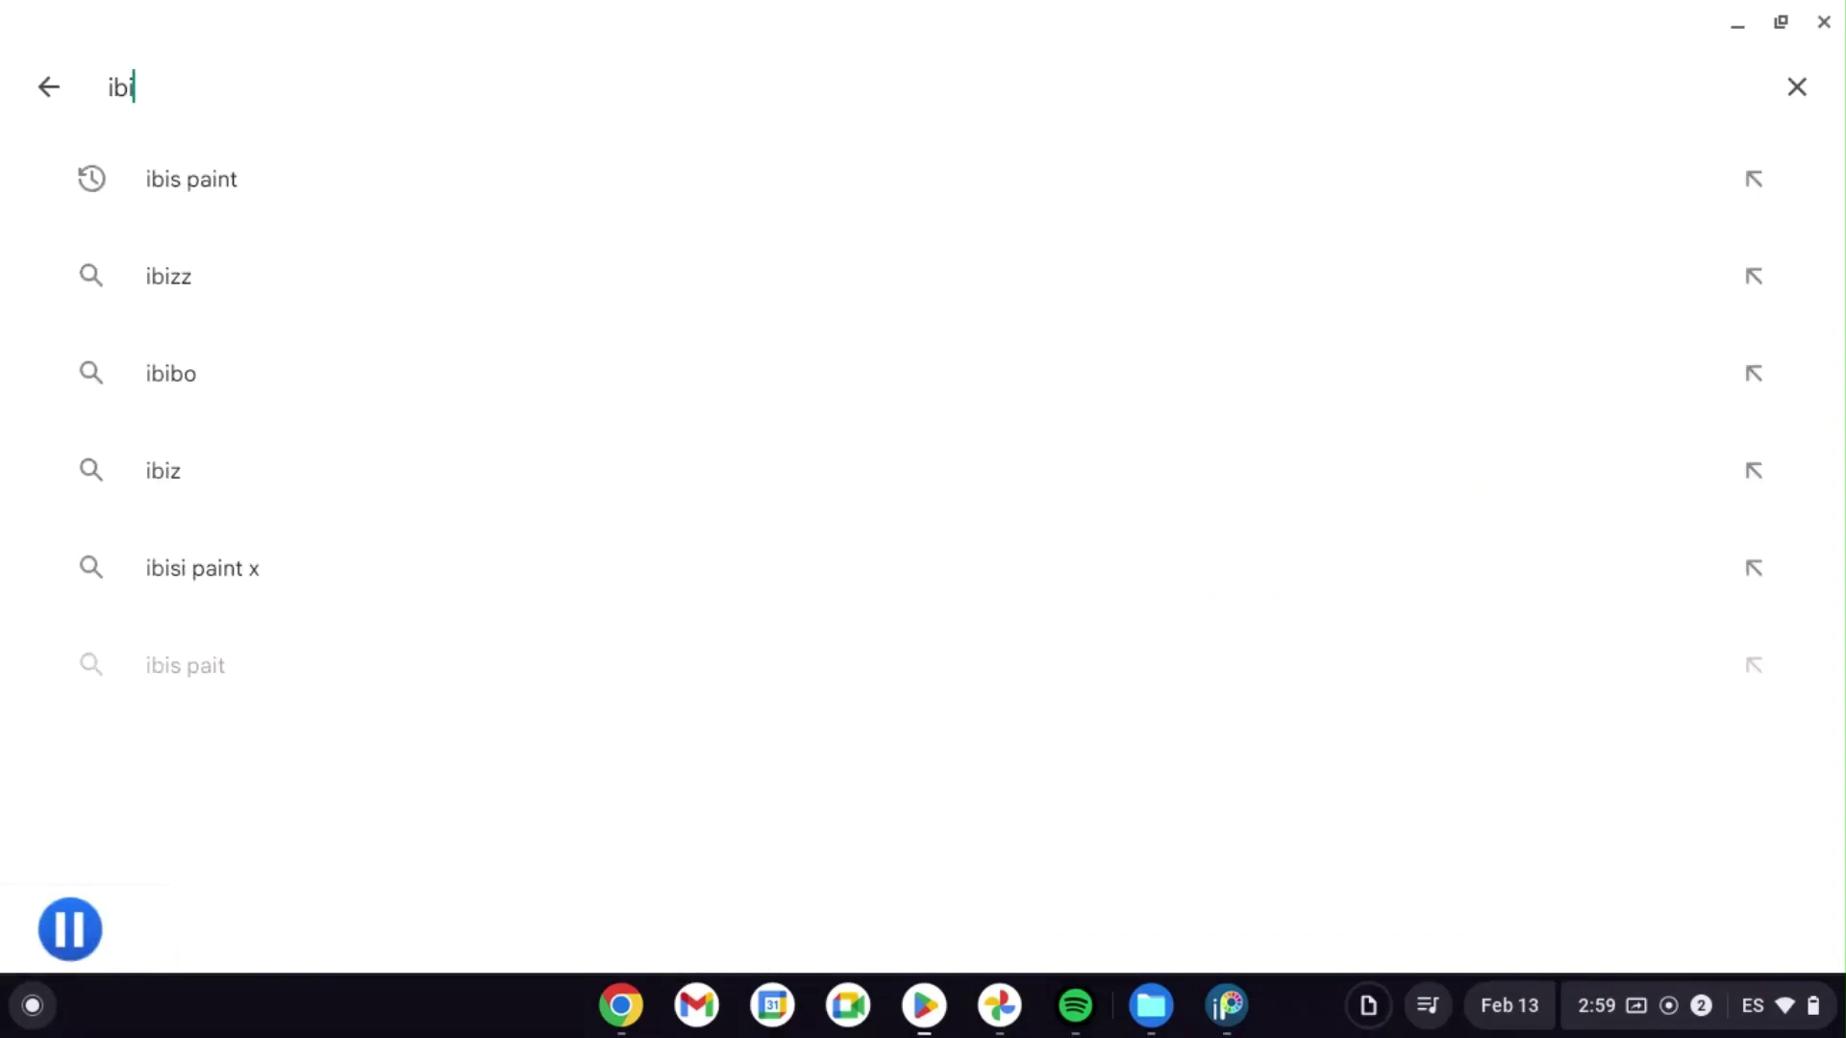
text(s paint)
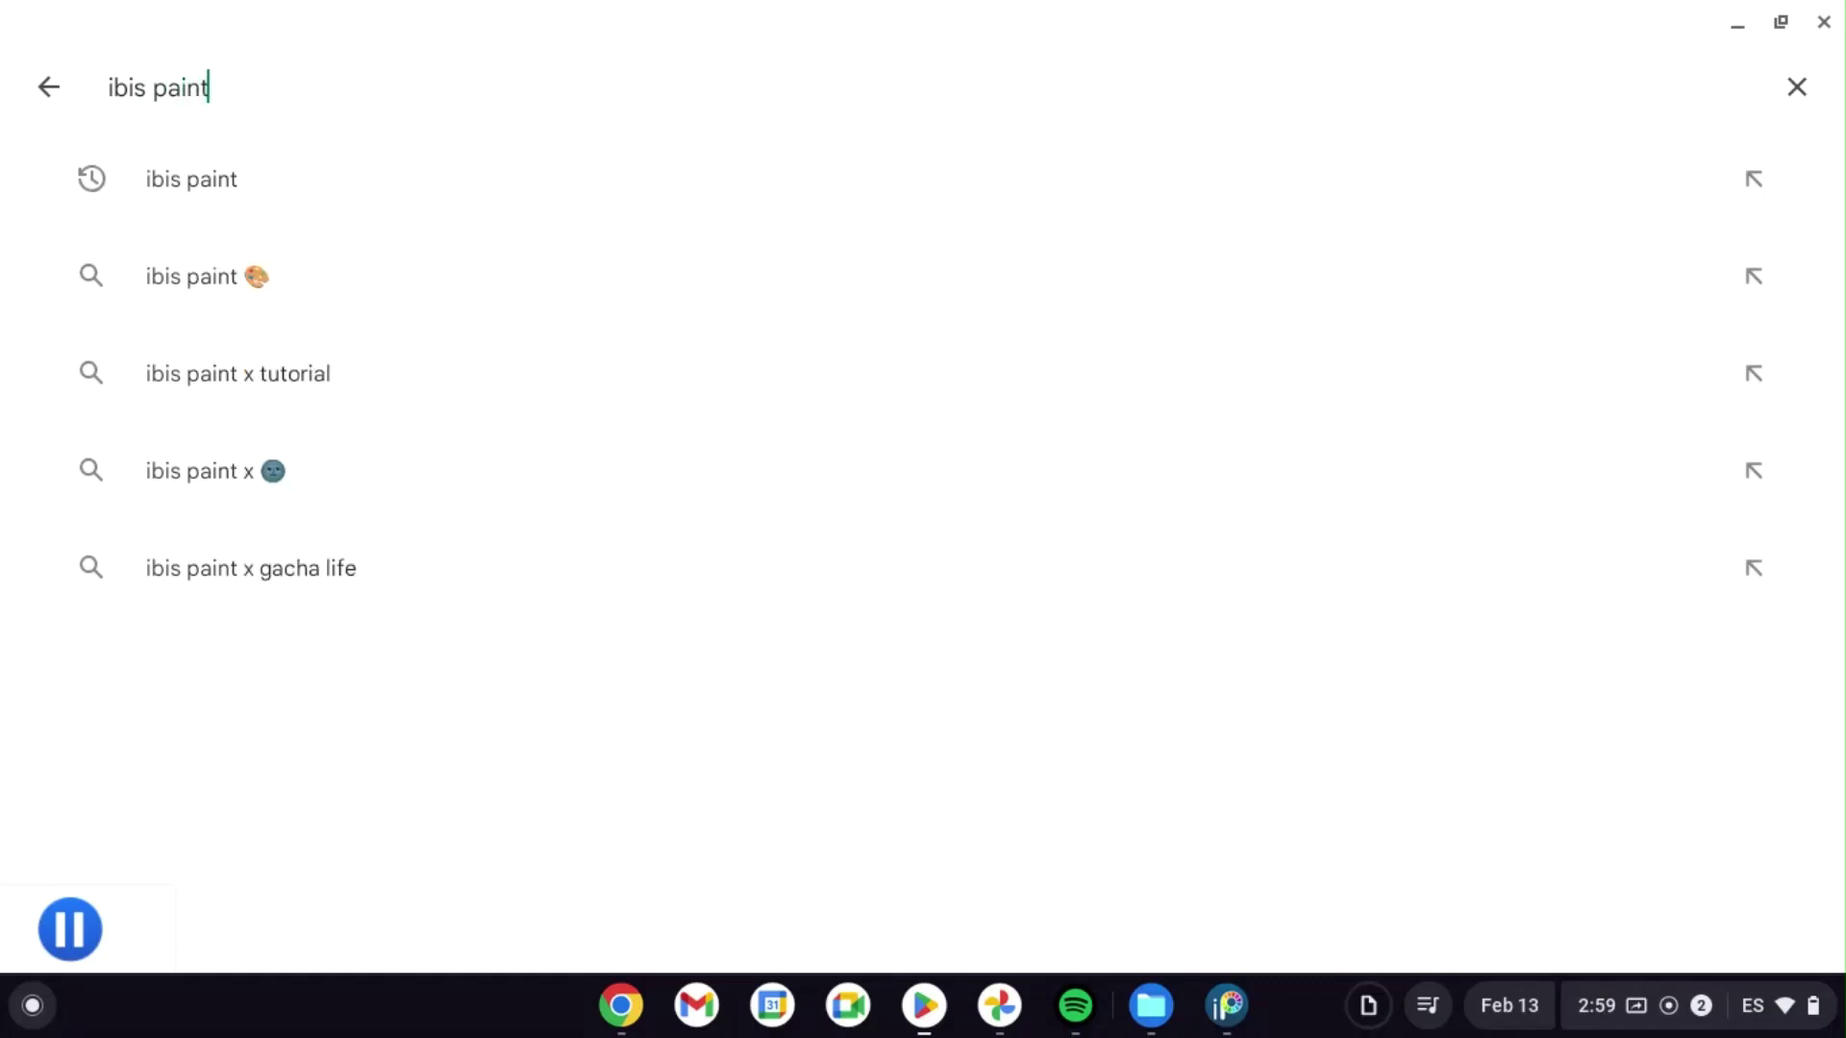
key(Return)
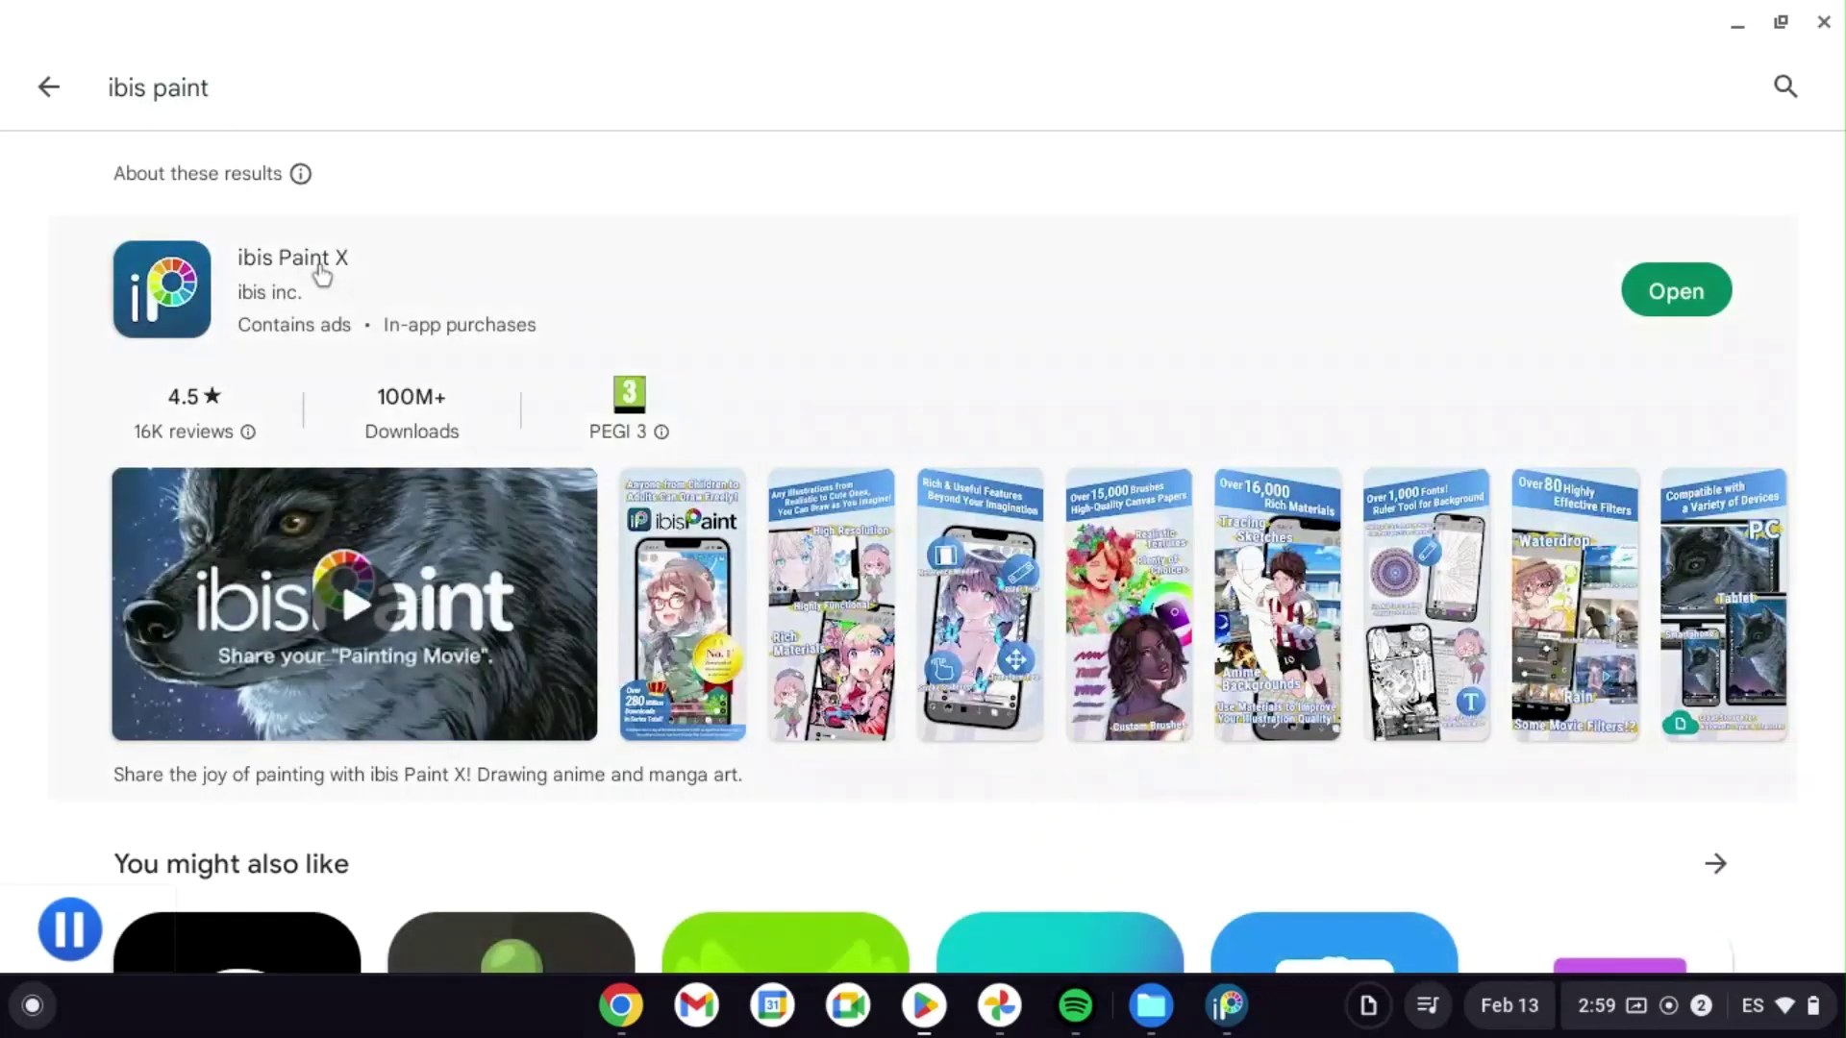
click(417, 332)
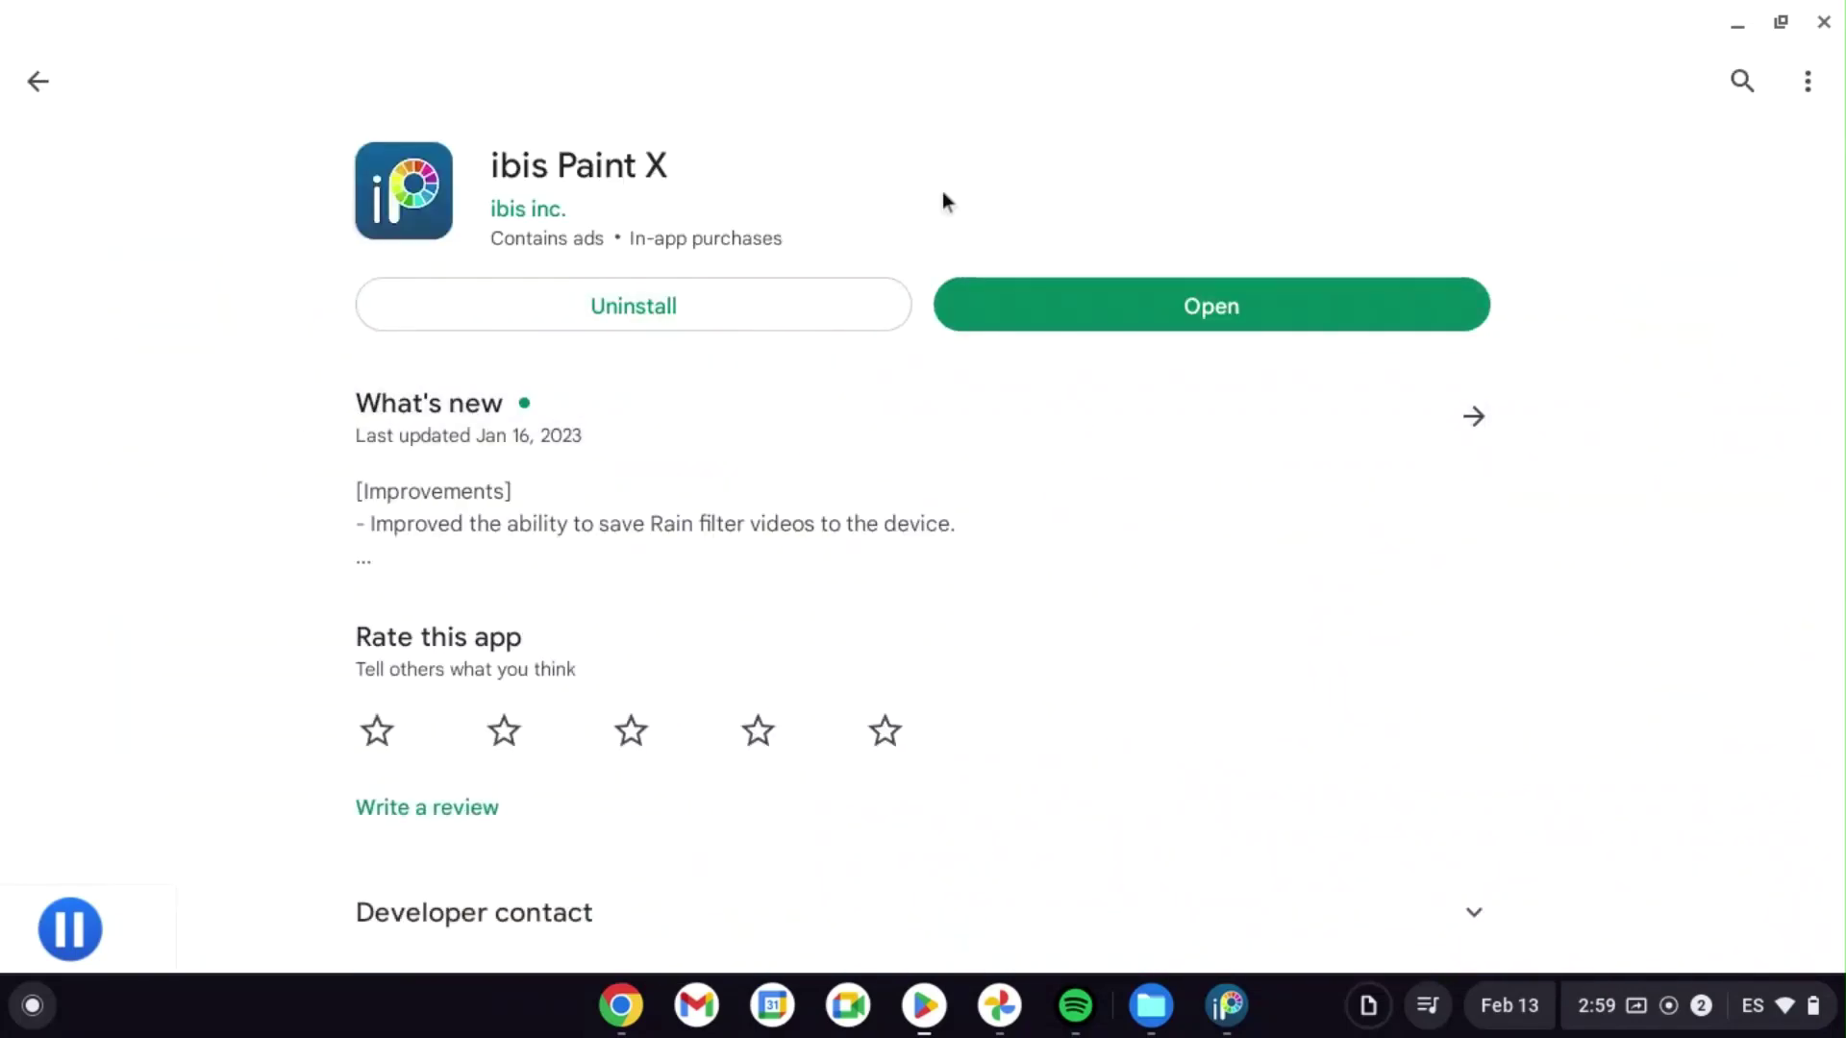
Uninstall ibis Paint X and confirm the removal.
click(1139, 321)
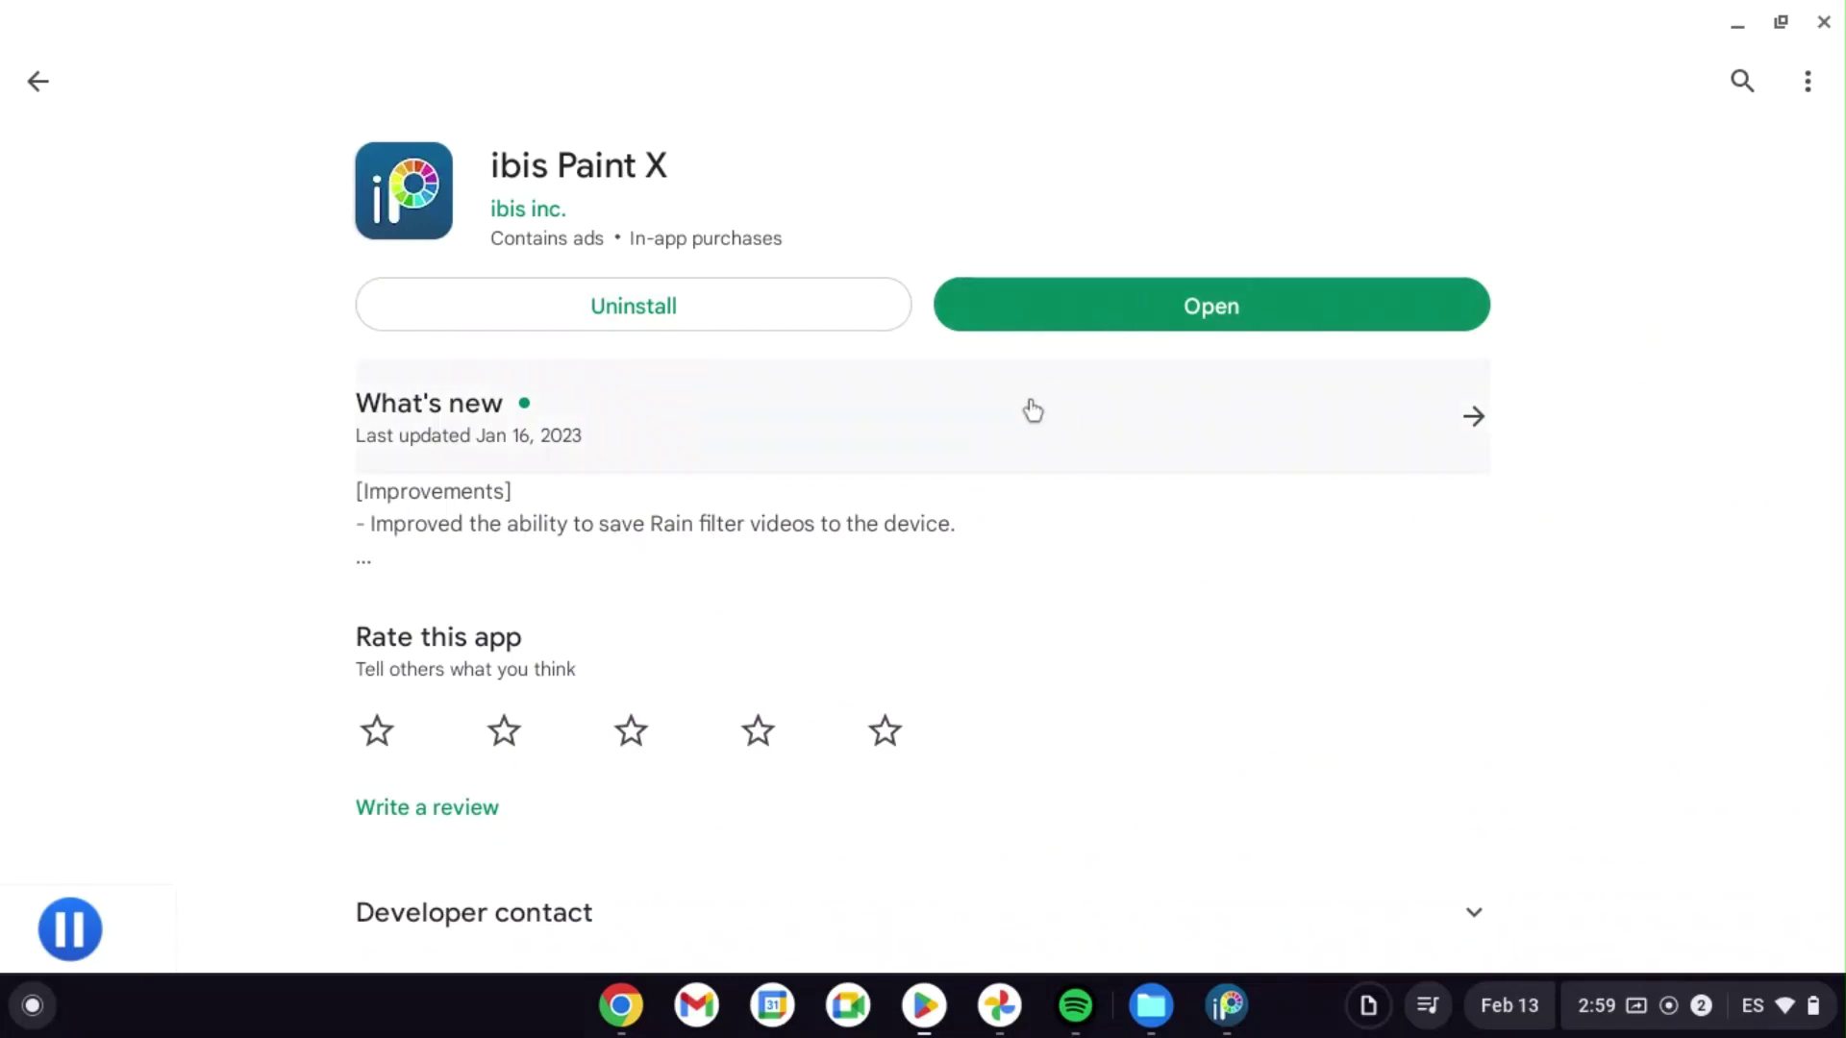
click(765, 319)
click(1152, 546)
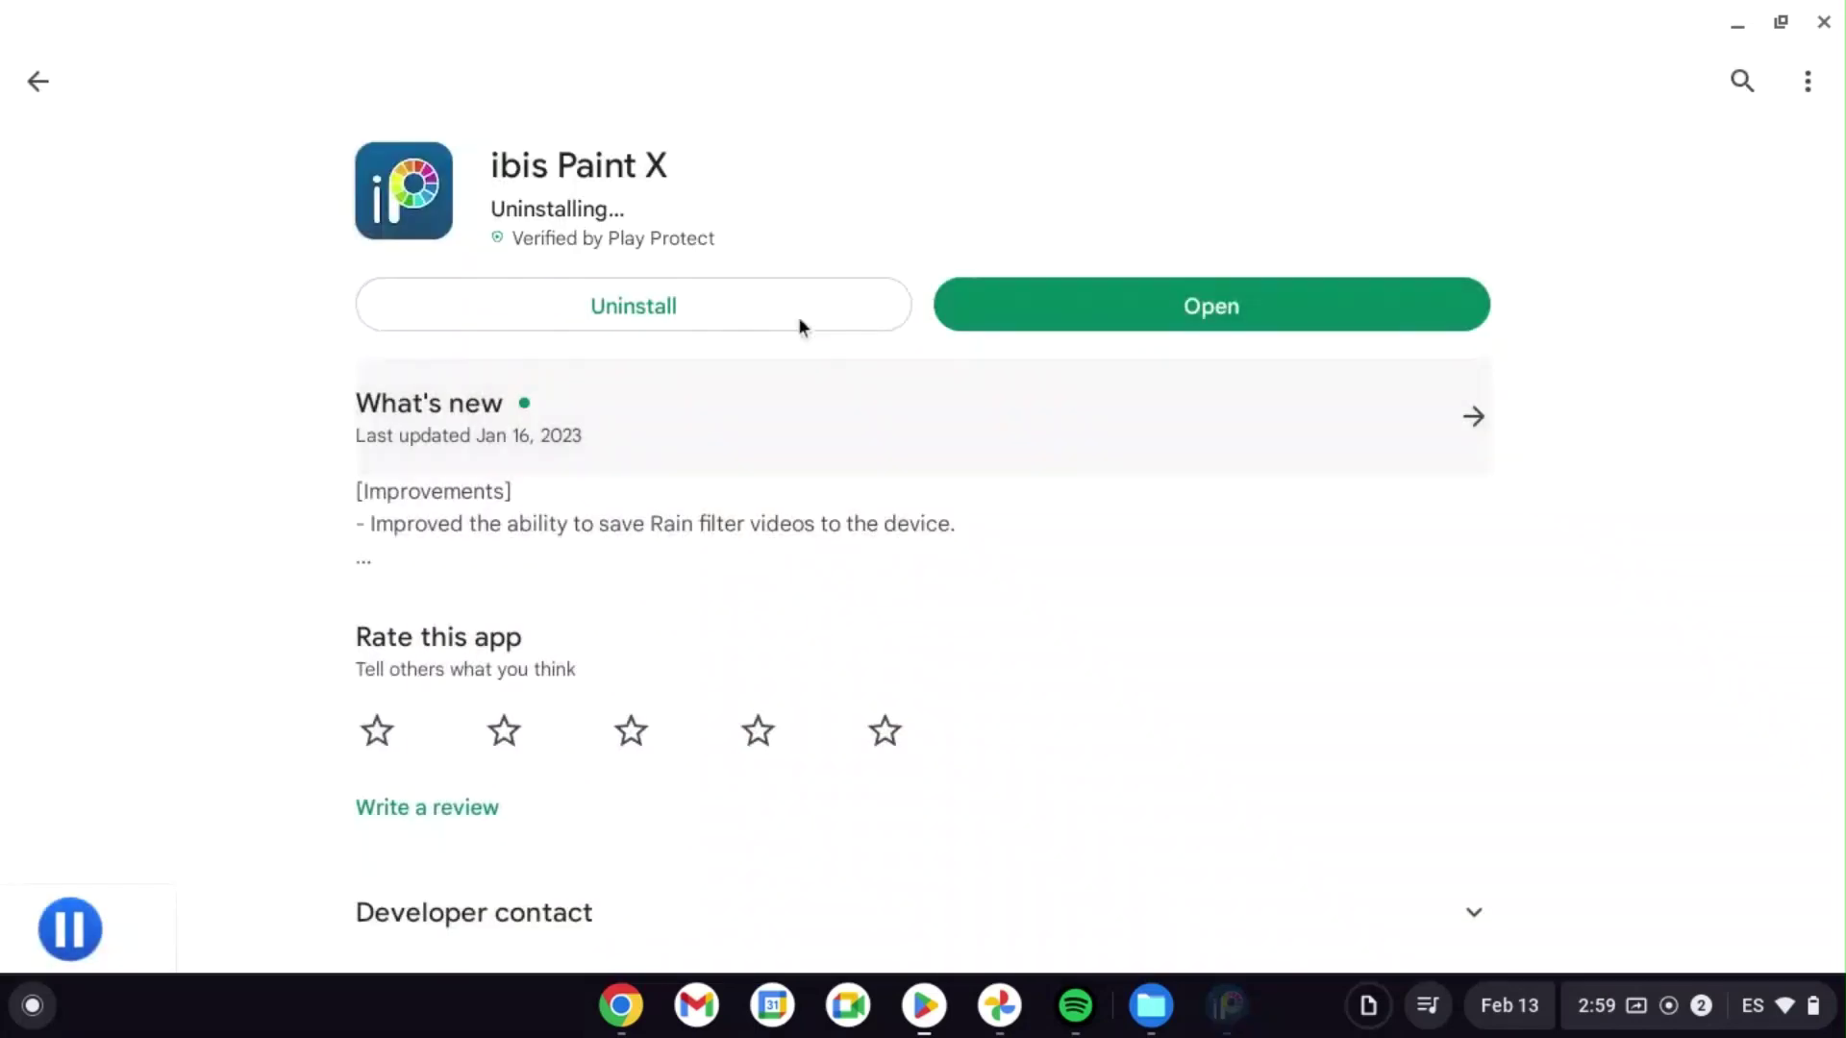
Reinstall ibis Paint X from its Play Store listing (29.89 MB download).
click(1363, 203)
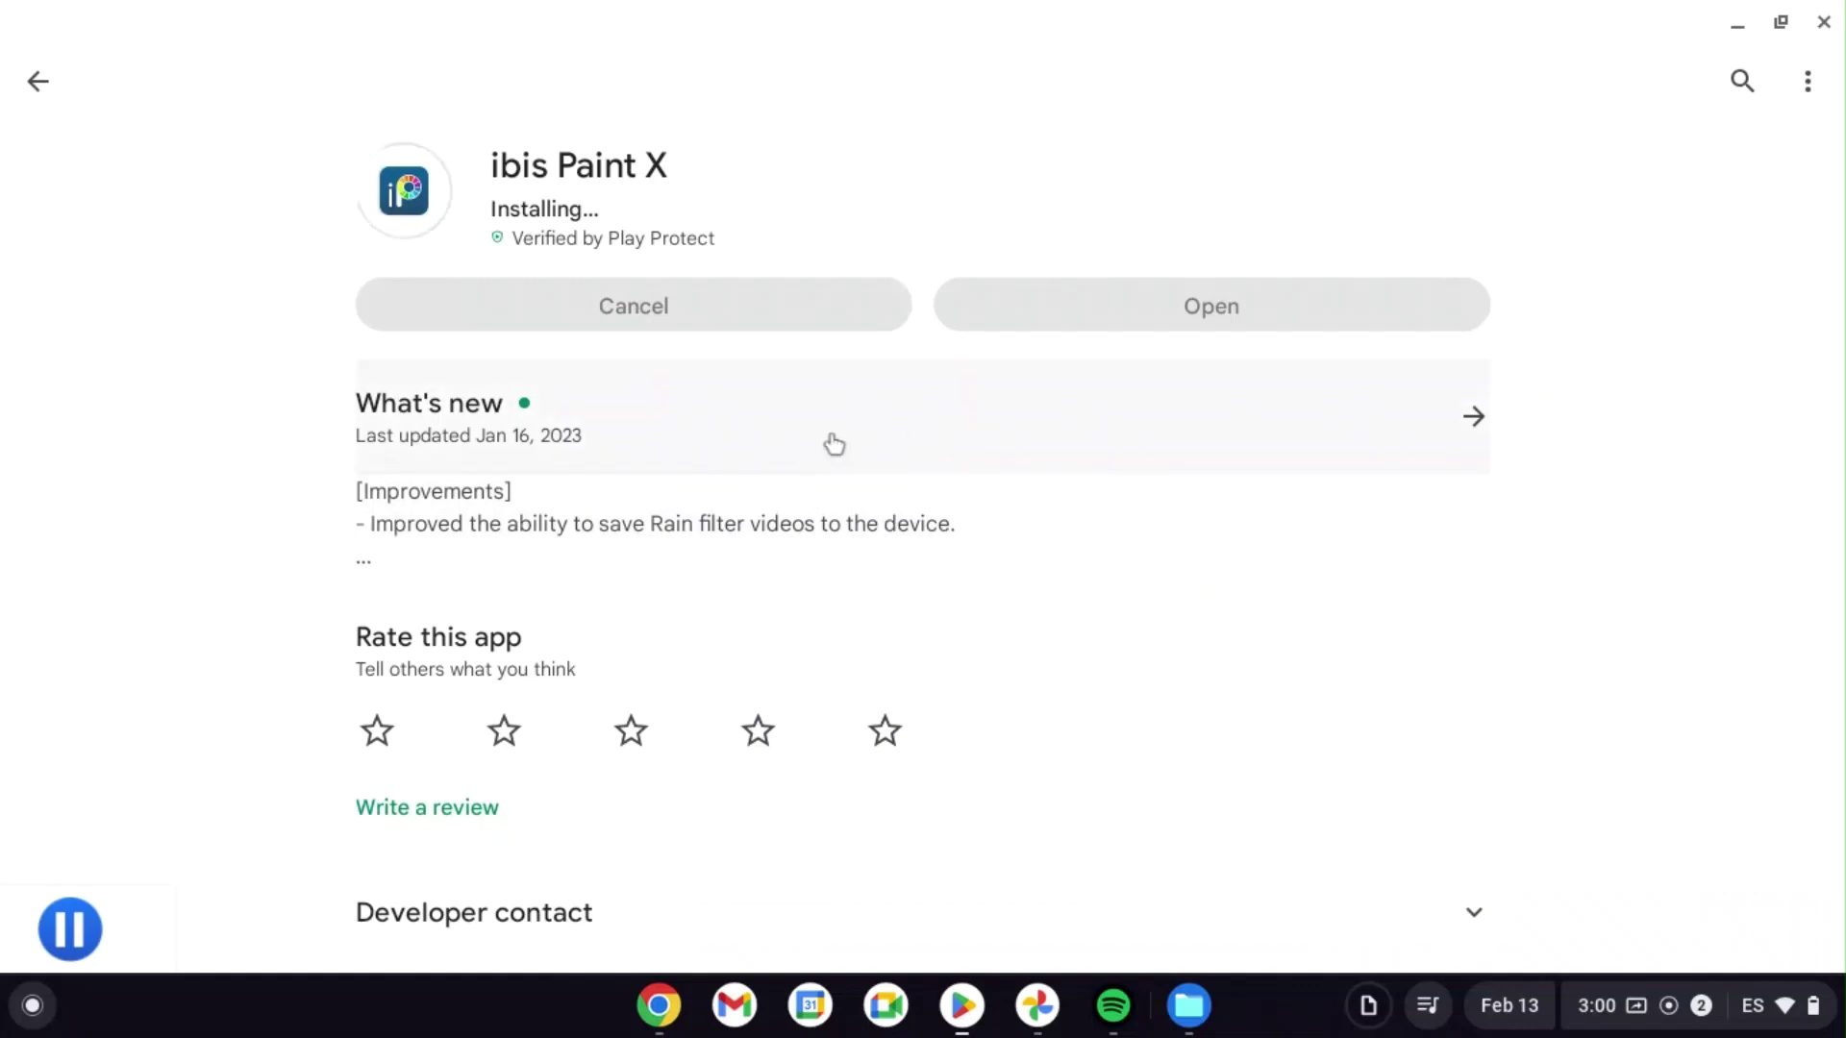
Launch ibis Paint X, declare age 16 or over, accept privacy, and finish the intro slides.
click(1220, 310)
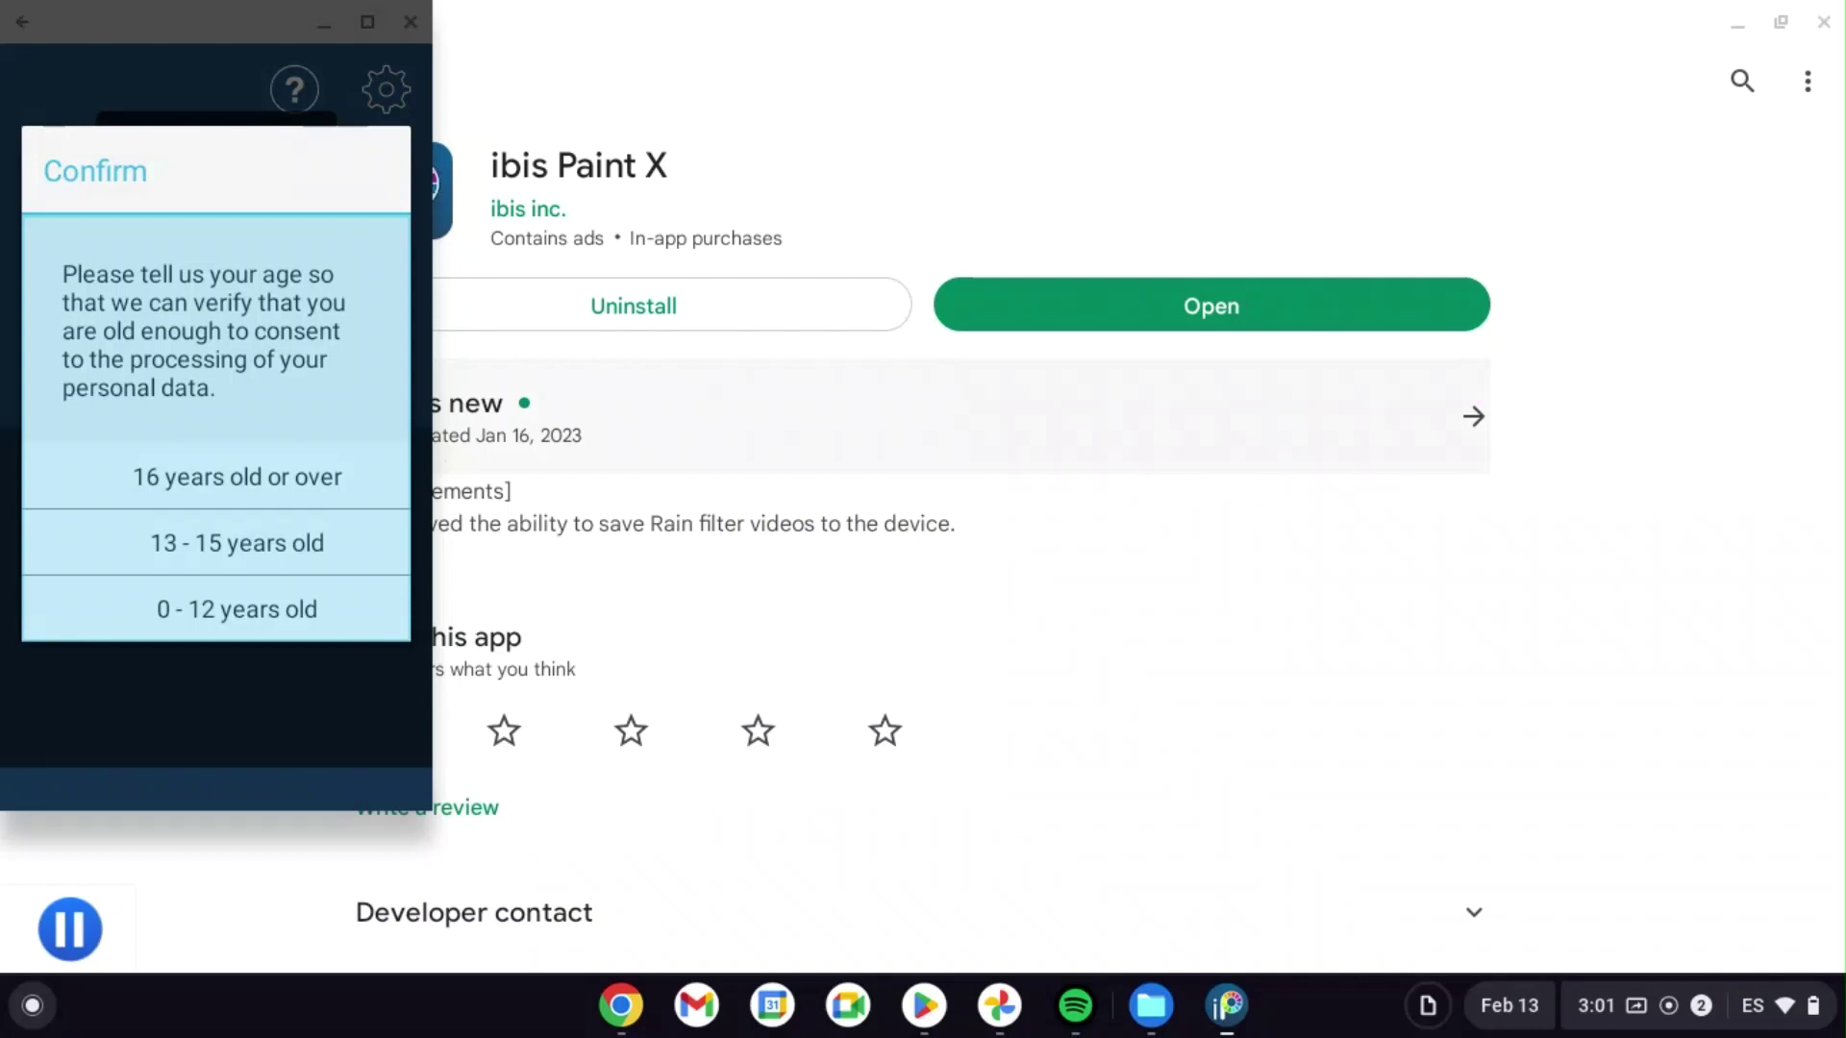
click(222, 484)
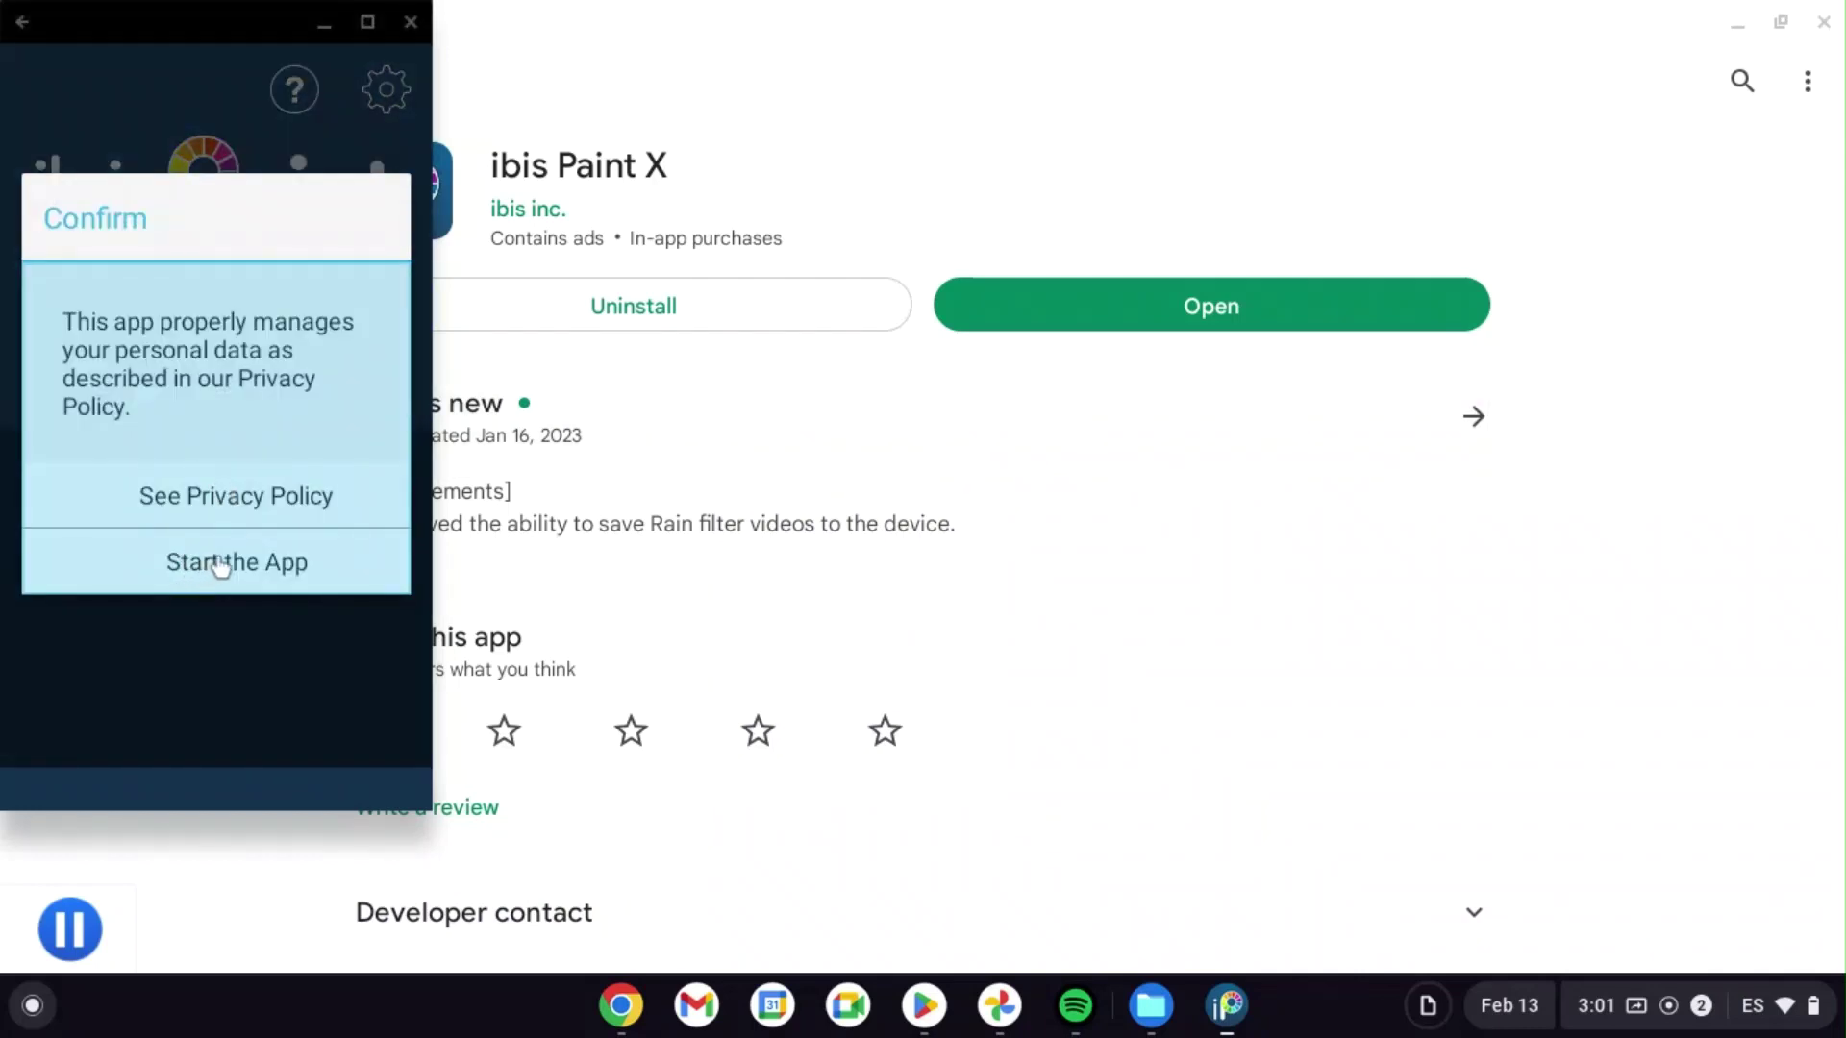
click(221, 567)
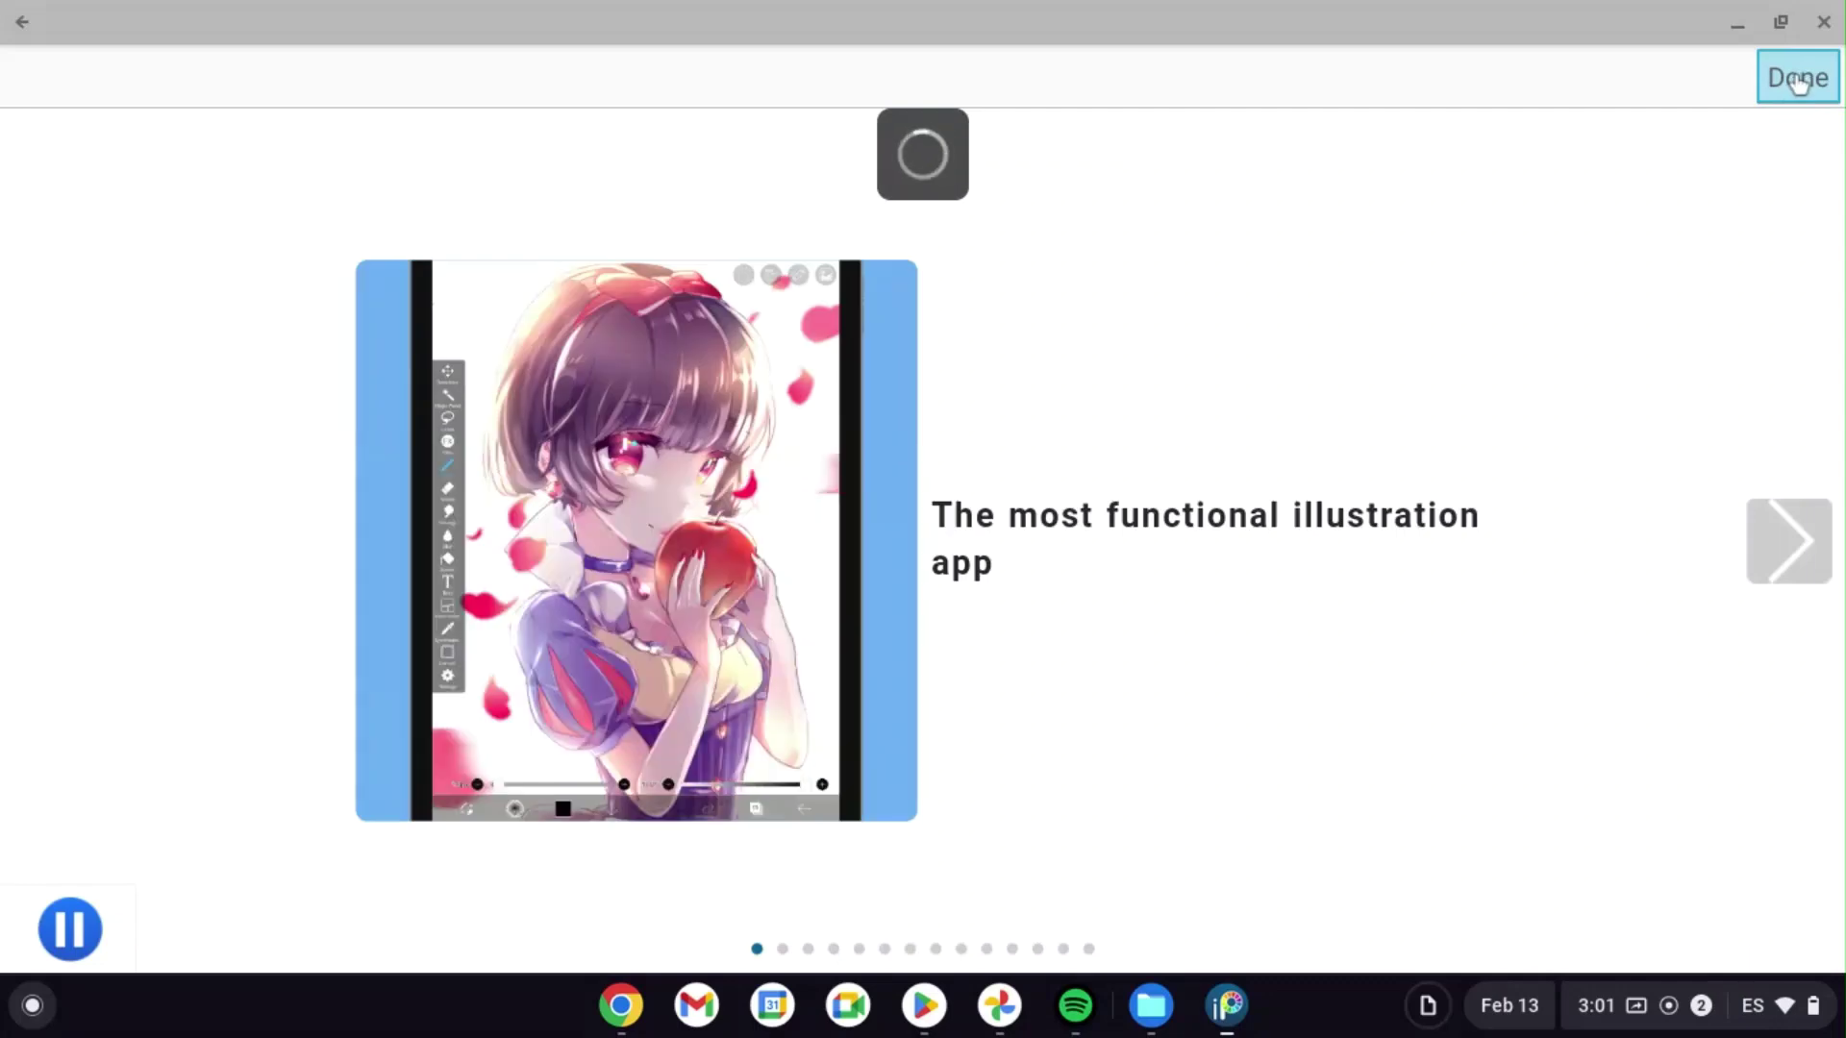
click(1797, 79)
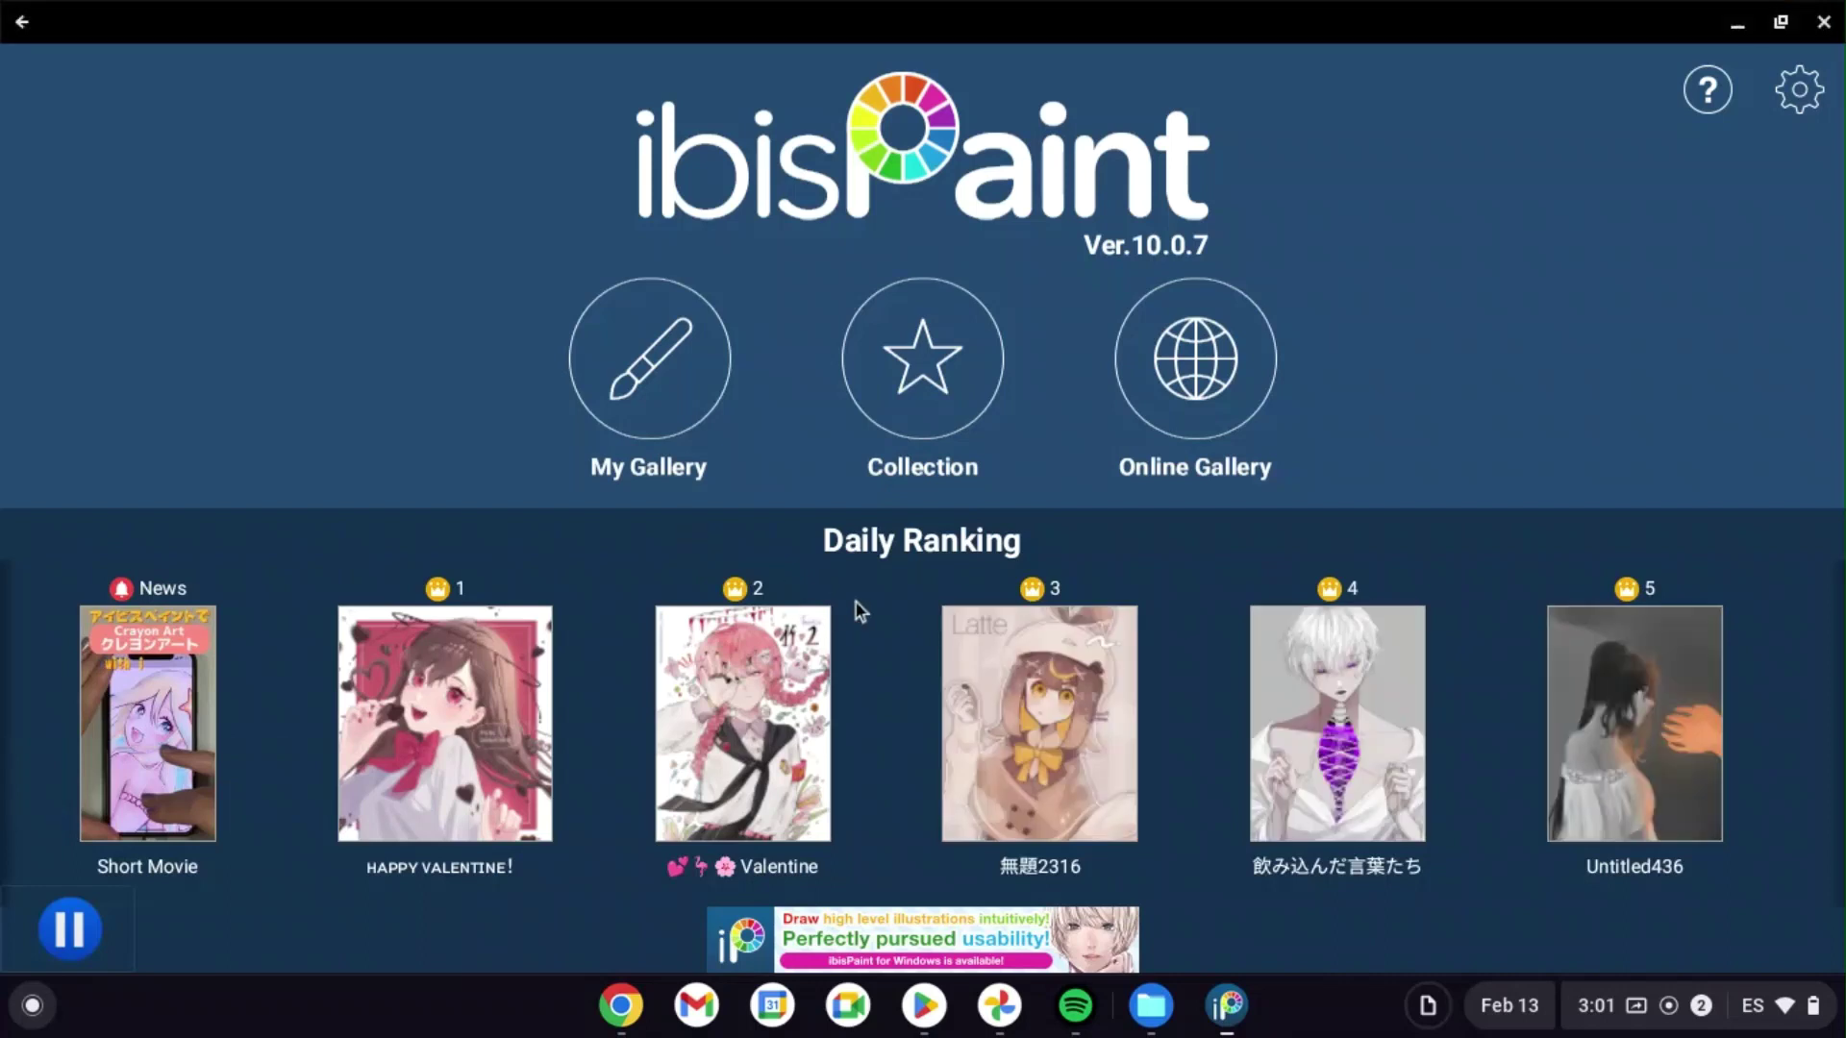
Create a new SD (Speed) 1366 x 688 canvas from My Gallery and dismiss the brush tip.
click(664, 413)
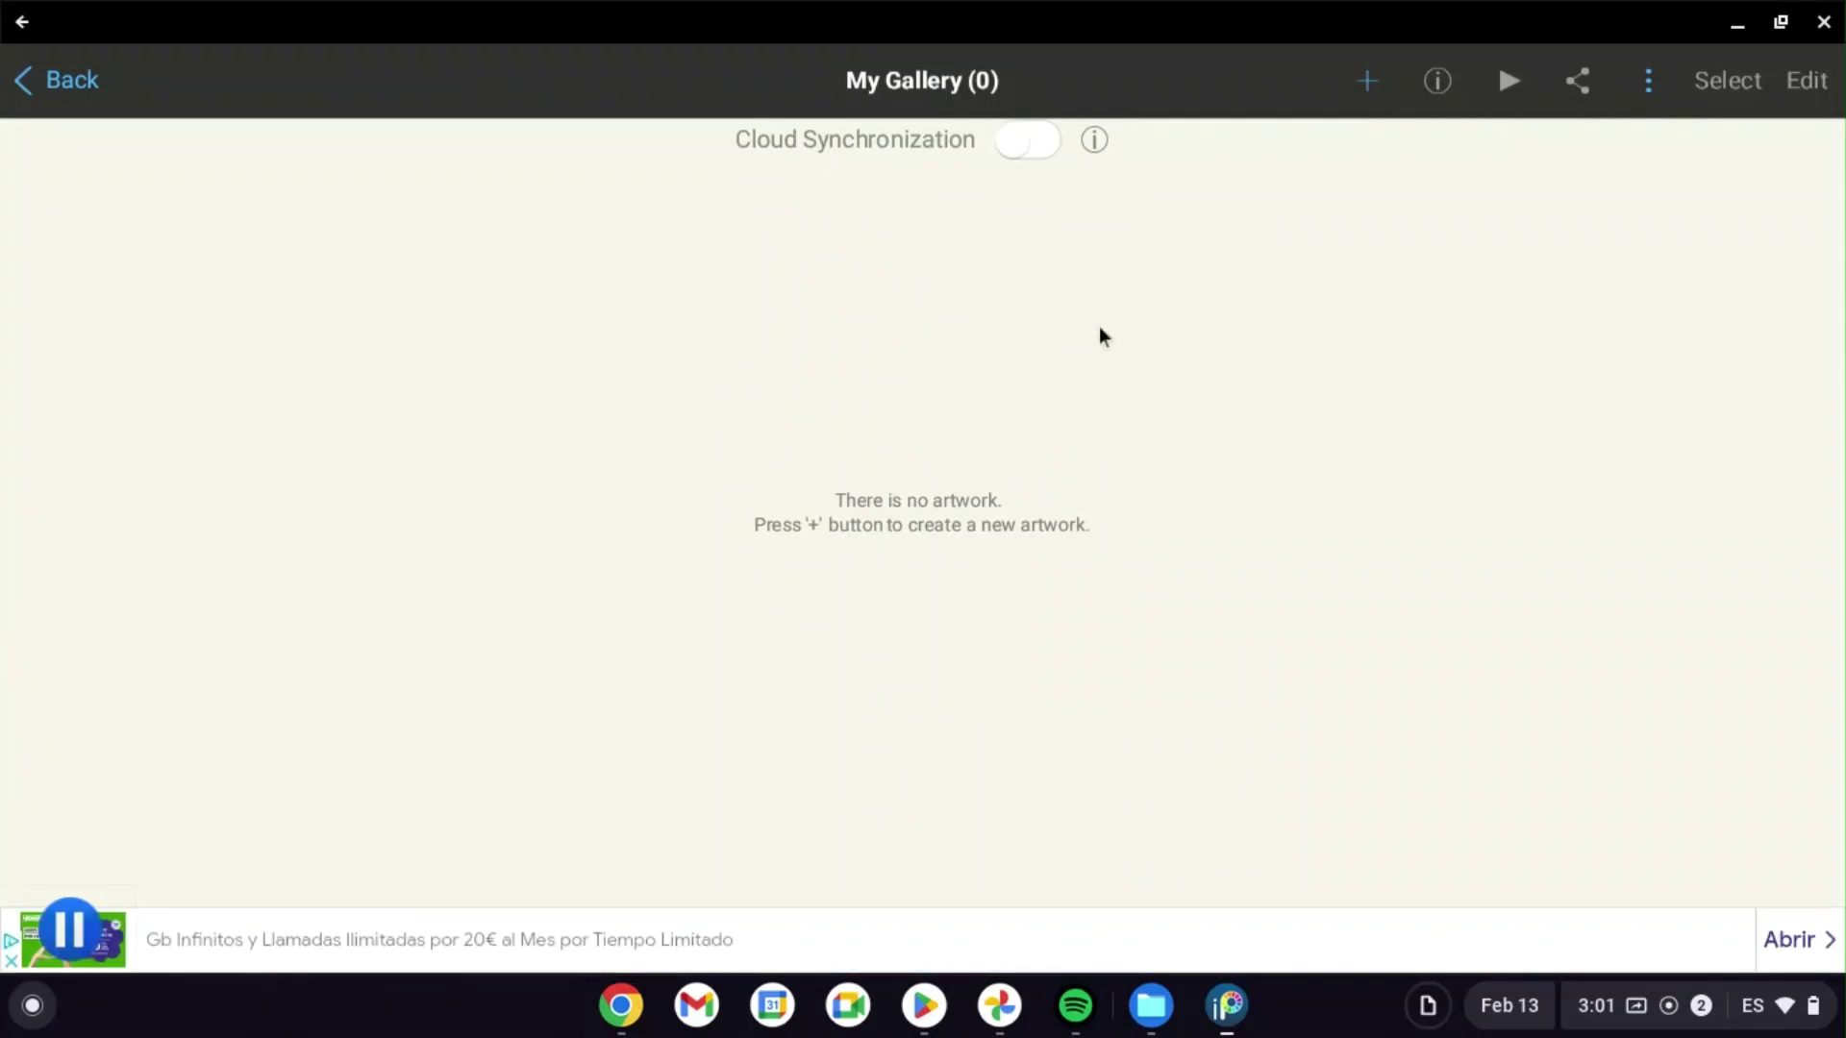
click(1367, 81)
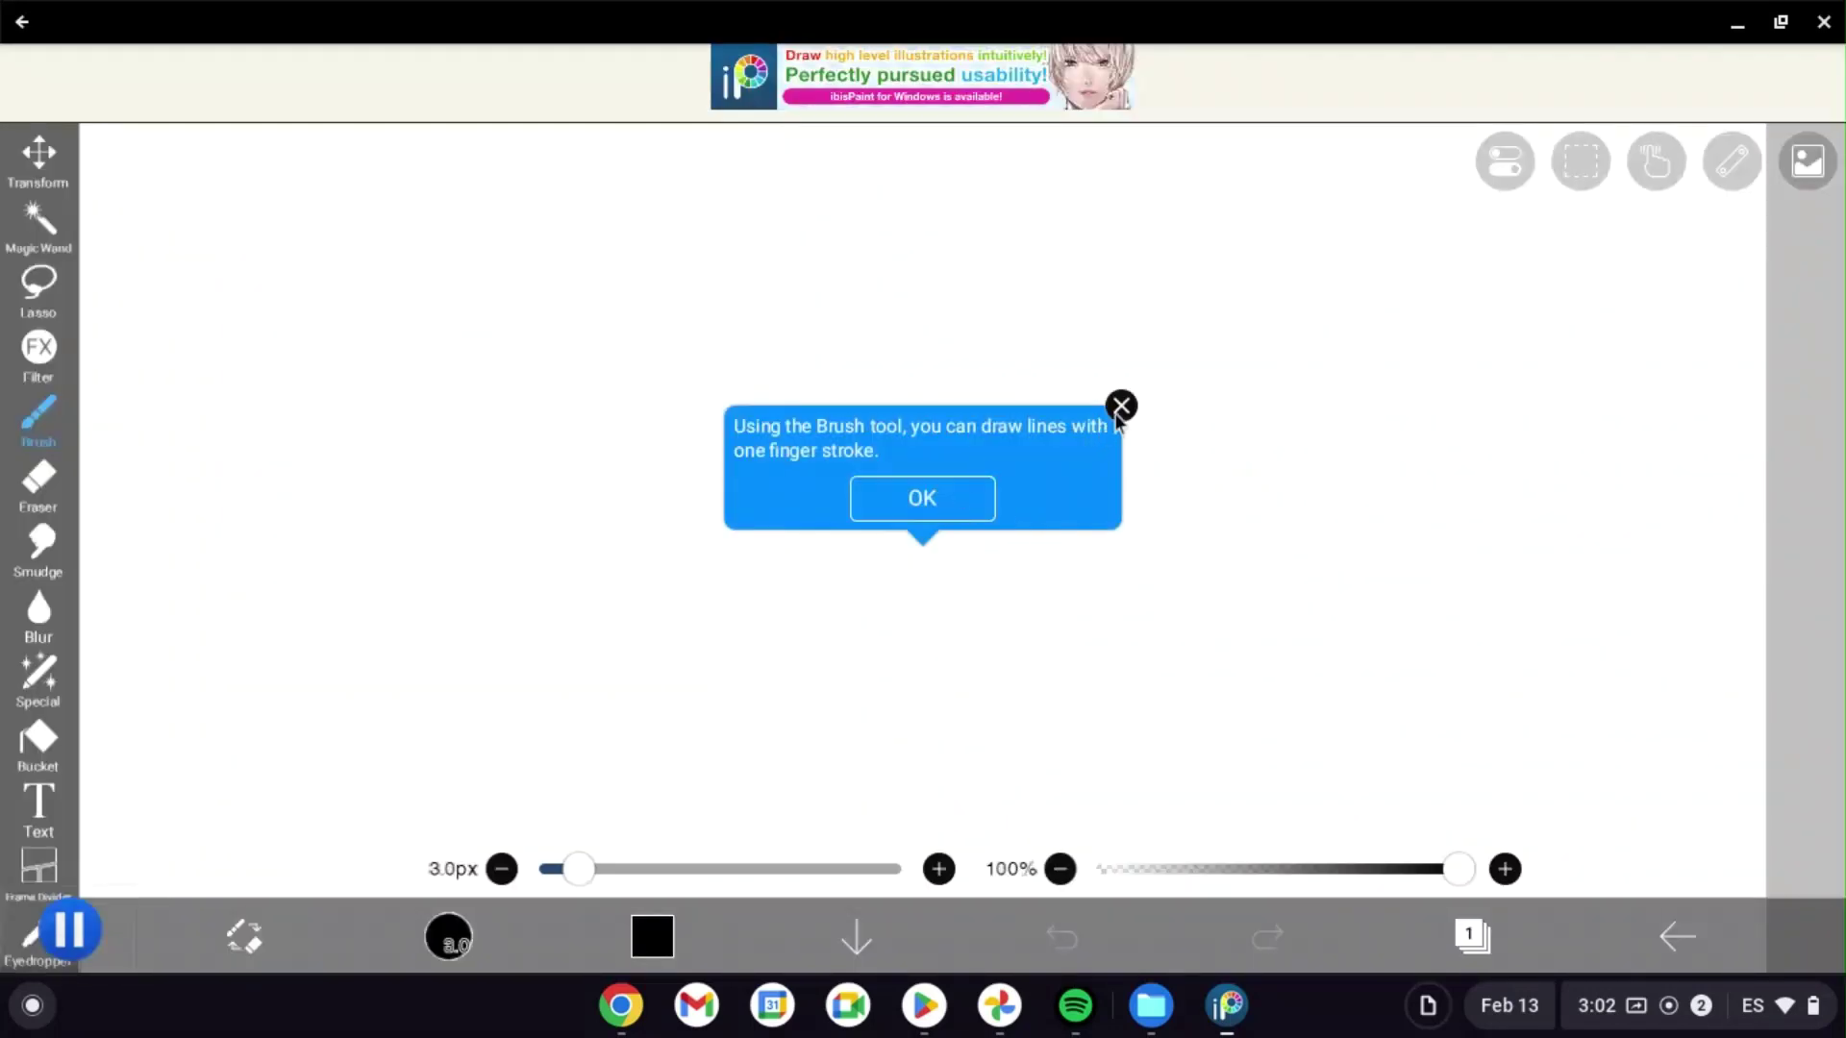
click(920, 518)
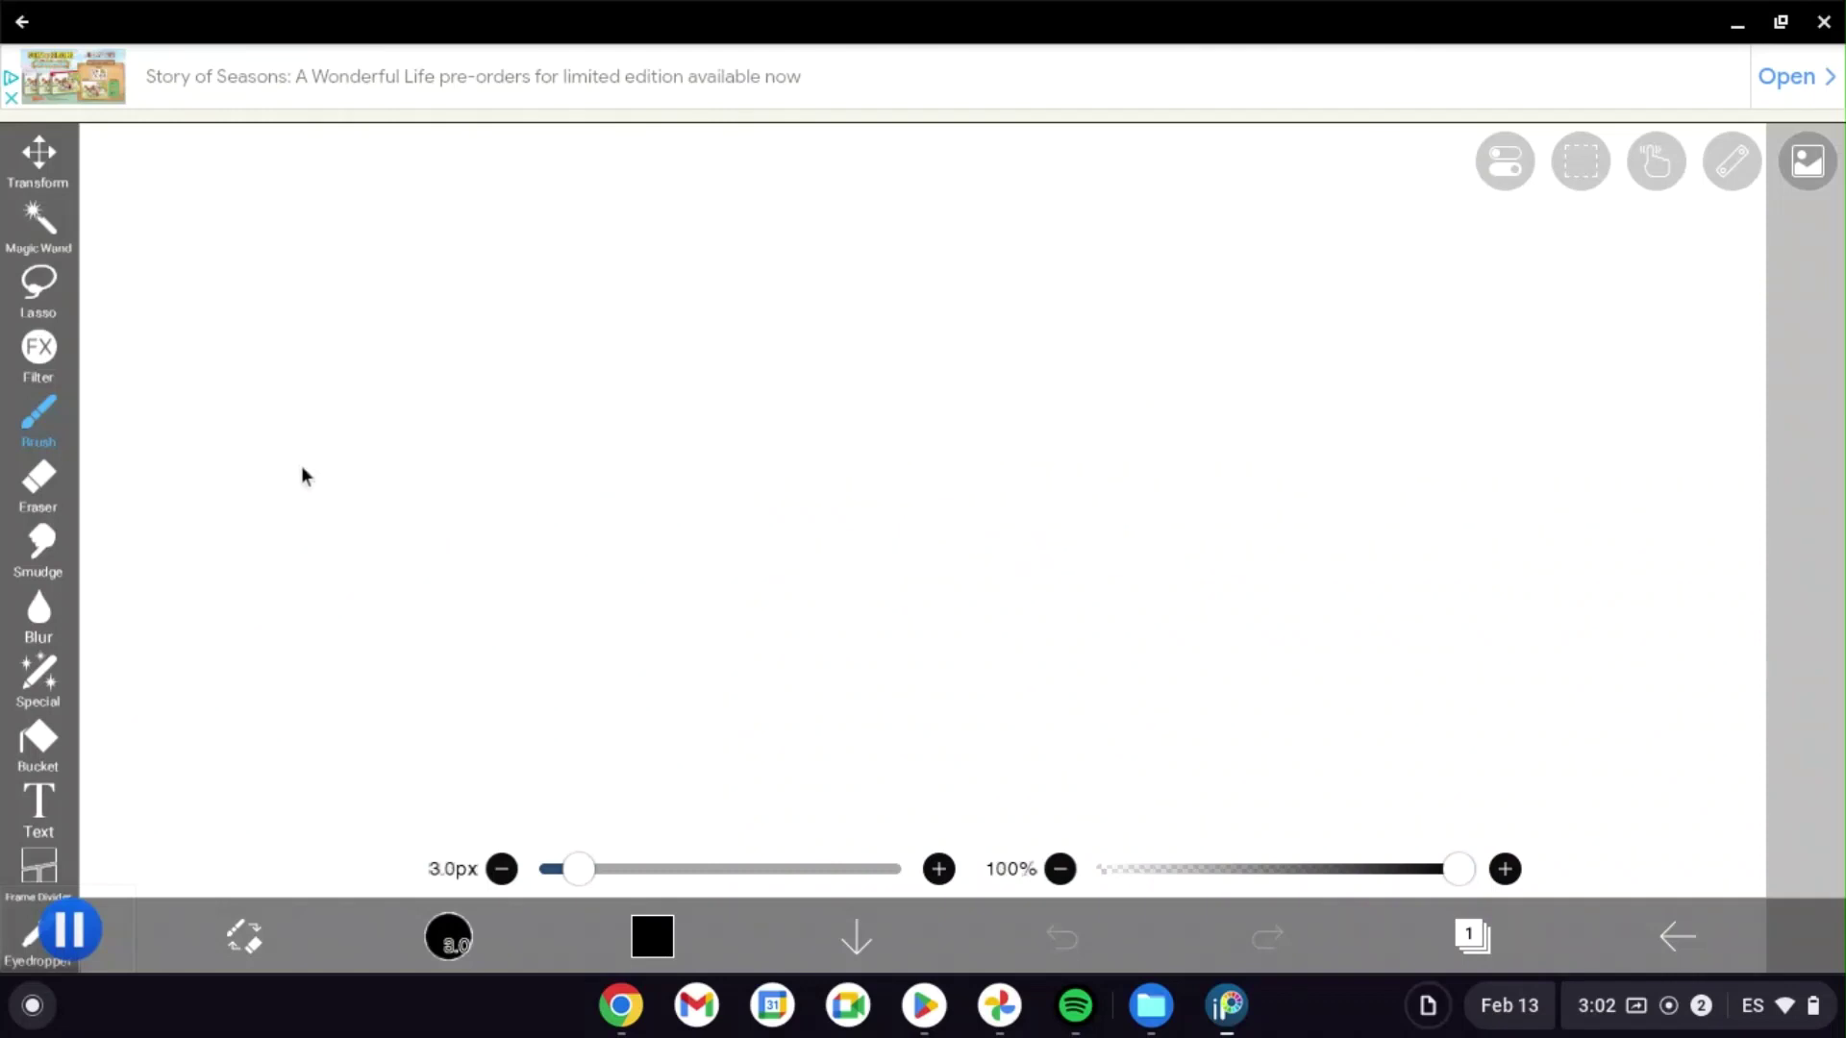
Draw a black zigzag and a curve beside it on the canvas.
mouse_move(637, 310)
mouse_down()
mouse_move(673, 348)
mouse_move(634, 359)
mouse_move(649, 379)
mouse_move(622, 411)
mouse_move(643, 435)
mouse_move(609, 477)
mouse_move(650, 494)
mouse_up()
drag(784, 391, 873, 321)
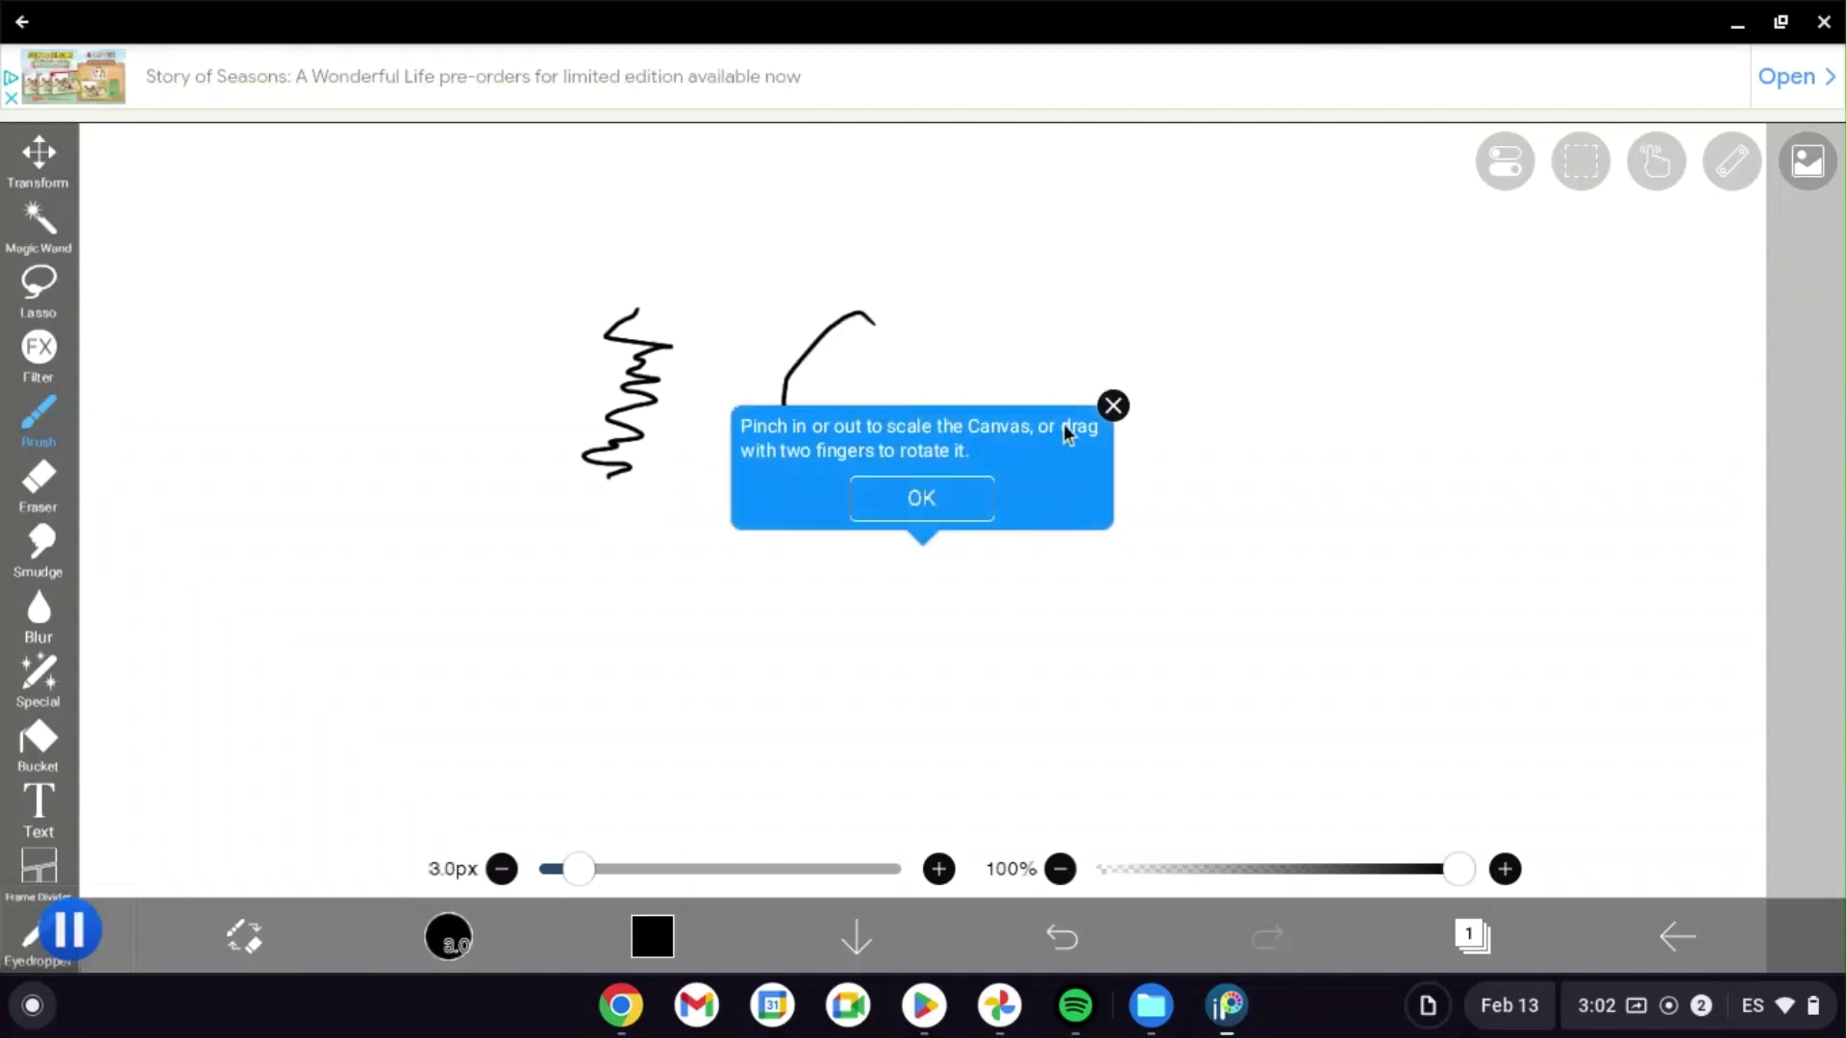
click(916, 510)
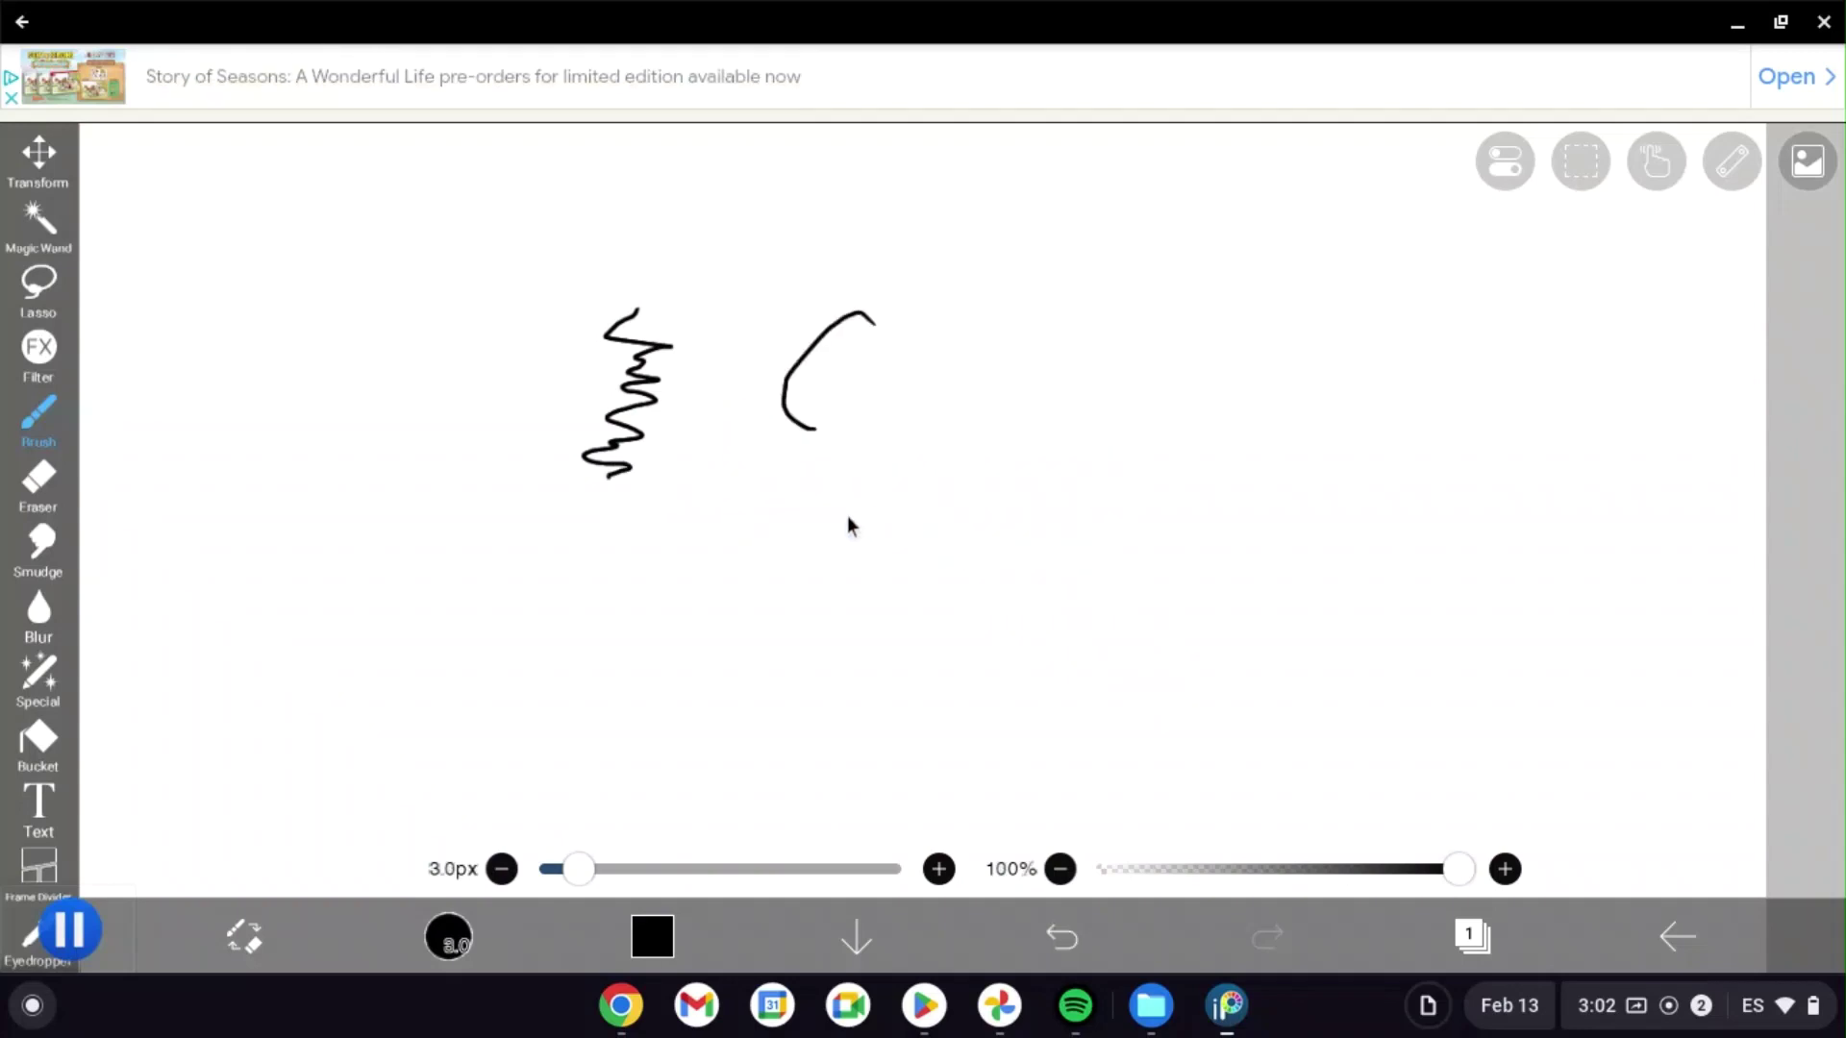
Draw a round cat-like head with a mouth and two ears.
mouse_move(937, 426)
mouse_down()
mouse_move(1055, 441)
mouse_move(874, 539)
mouse_move(1010, 527)
mouse_up()
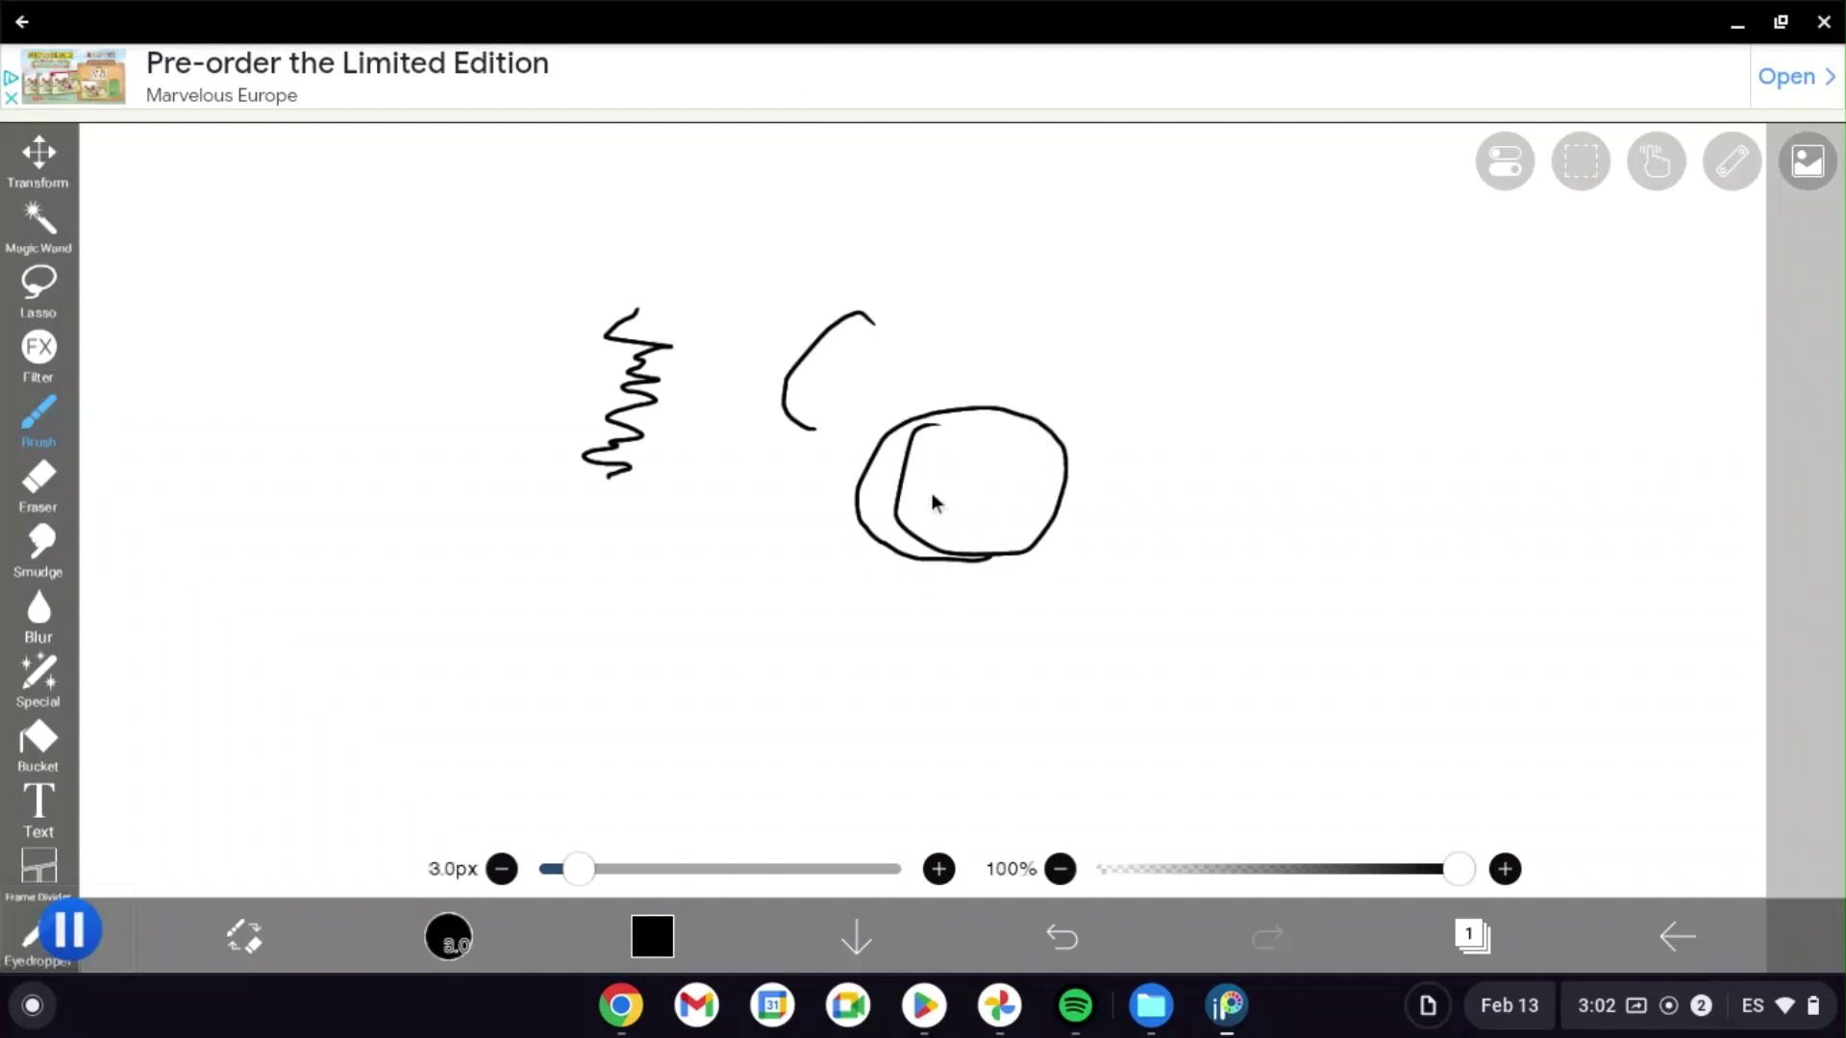
drag(942, 520, 982, 520)
mouse_move(1010, 414)
mouse_down()
mouse_move(1076, 398)
mouse_move(1099, 490)
mouse_up()
mouse_move(889, 416)
mouse_down()
mouse_move(838, 400)
mouse_move(852, 460)
mouse_up()
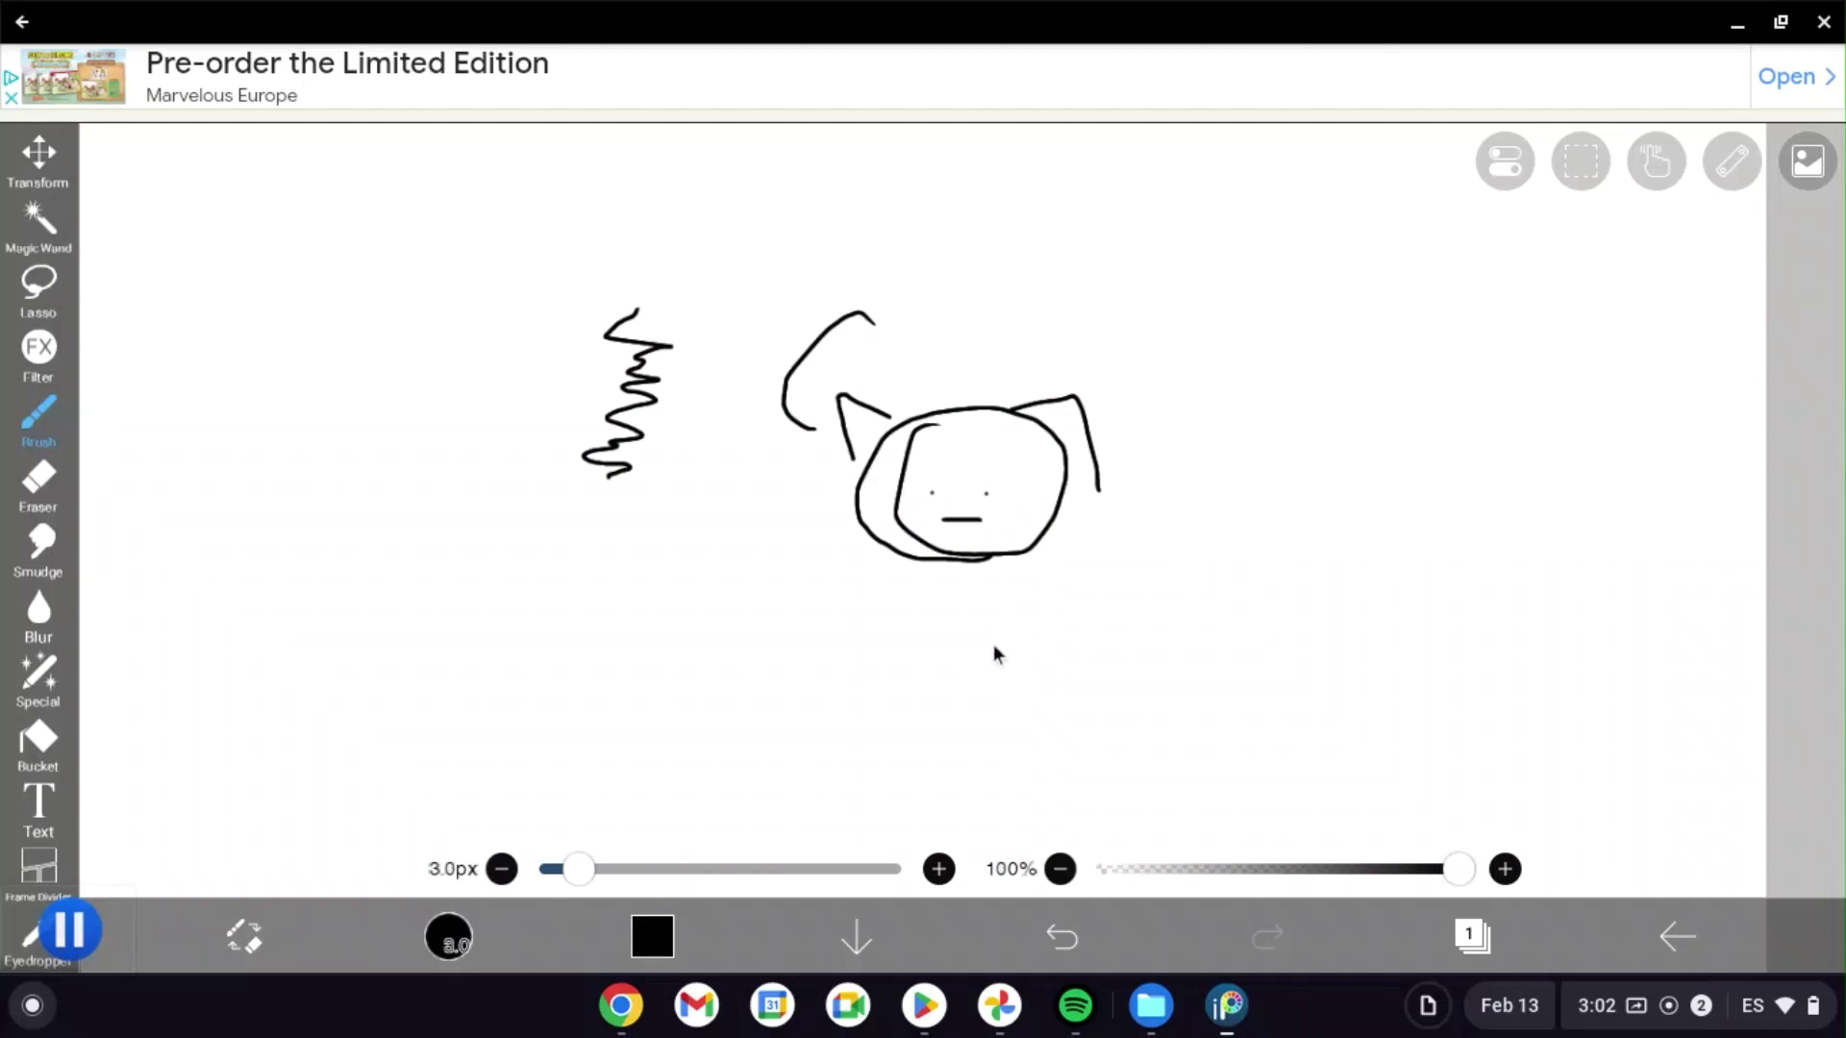
Handwrite the word 'help' below the head.
mouse_move(990, 620)
mouse_down()
mouse_move(994, 686)
mouse_move(1040, 697)
mouse_move(1083, 673)
mouse_move(1055, 690)
mouse_move(1099, 716)
mouse_up()
mouse_move(1121, 643)
mouse_down()
mouse_move(1141, 687)
mouse_move(1121, 754)
mouse_move(1151, 667)
mouse_move(1139, 706)
mouse_up()
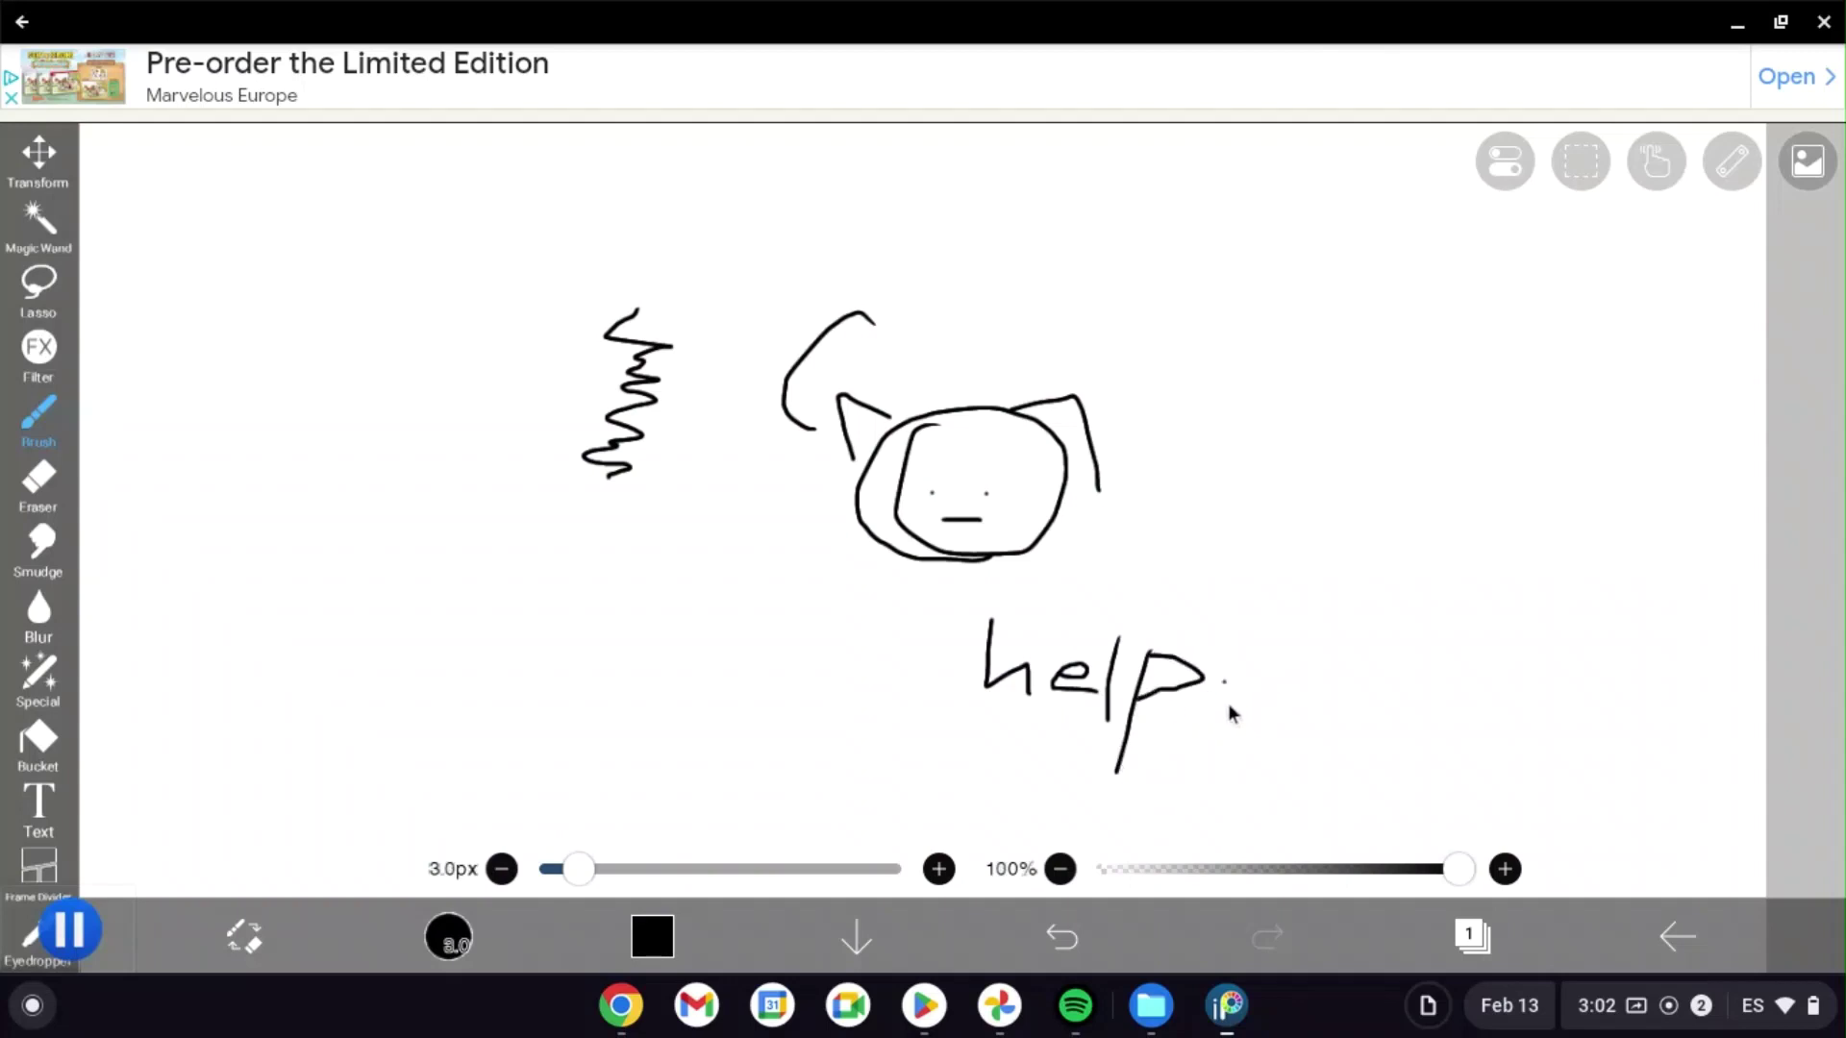
drag(1232, 708, 1263, 713)
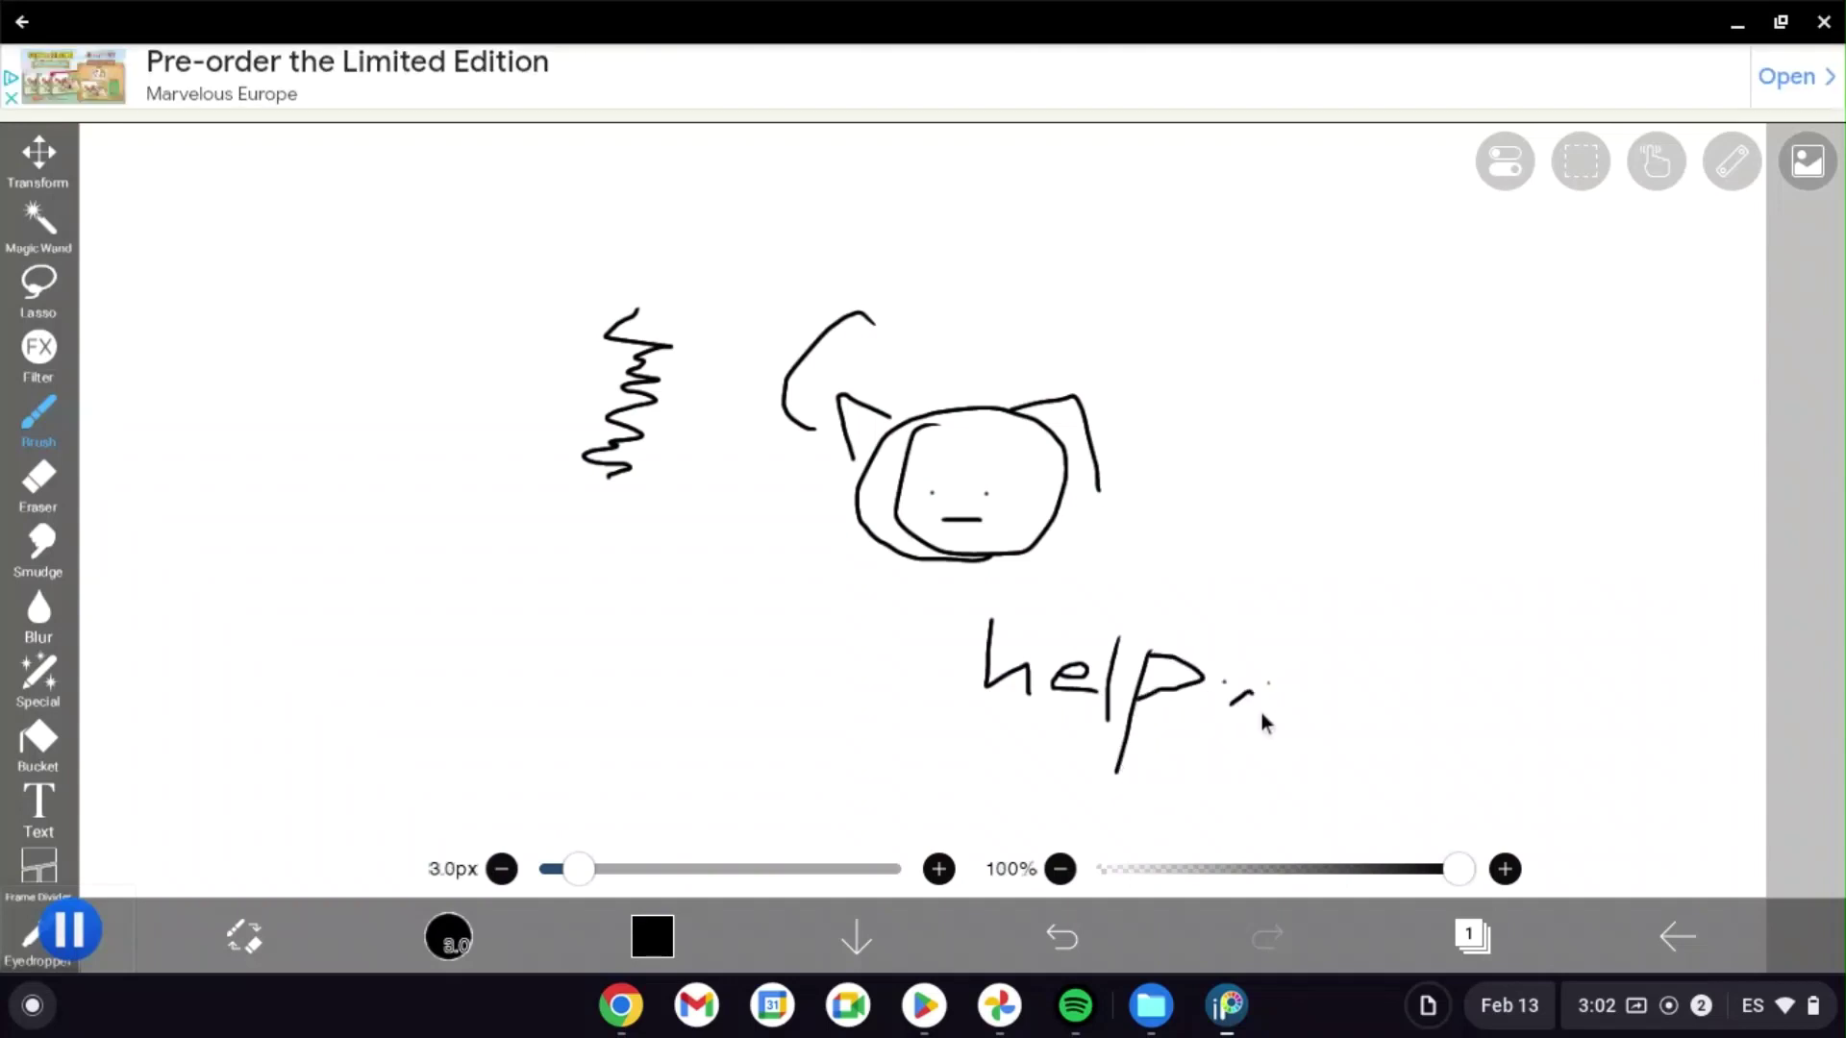
click(54, 494)
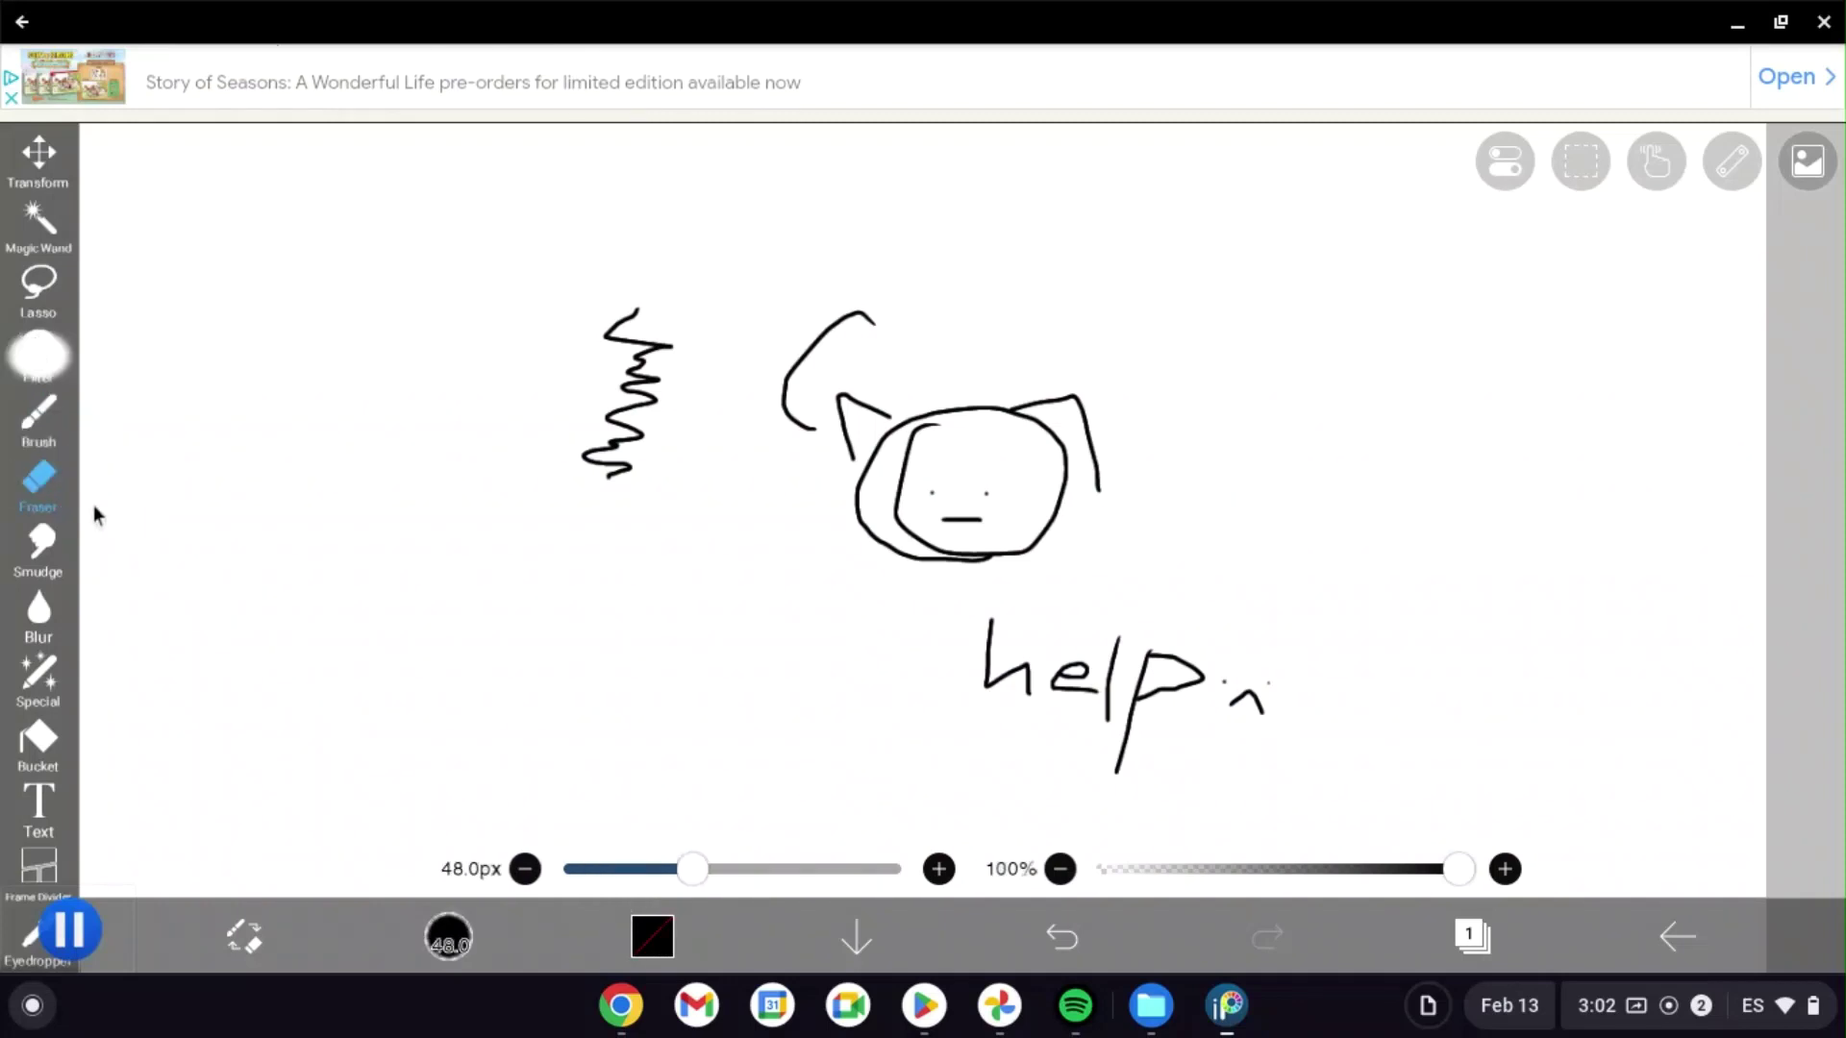
Close the filter list and select the white background with the Magic Wand.
click(39, 356)
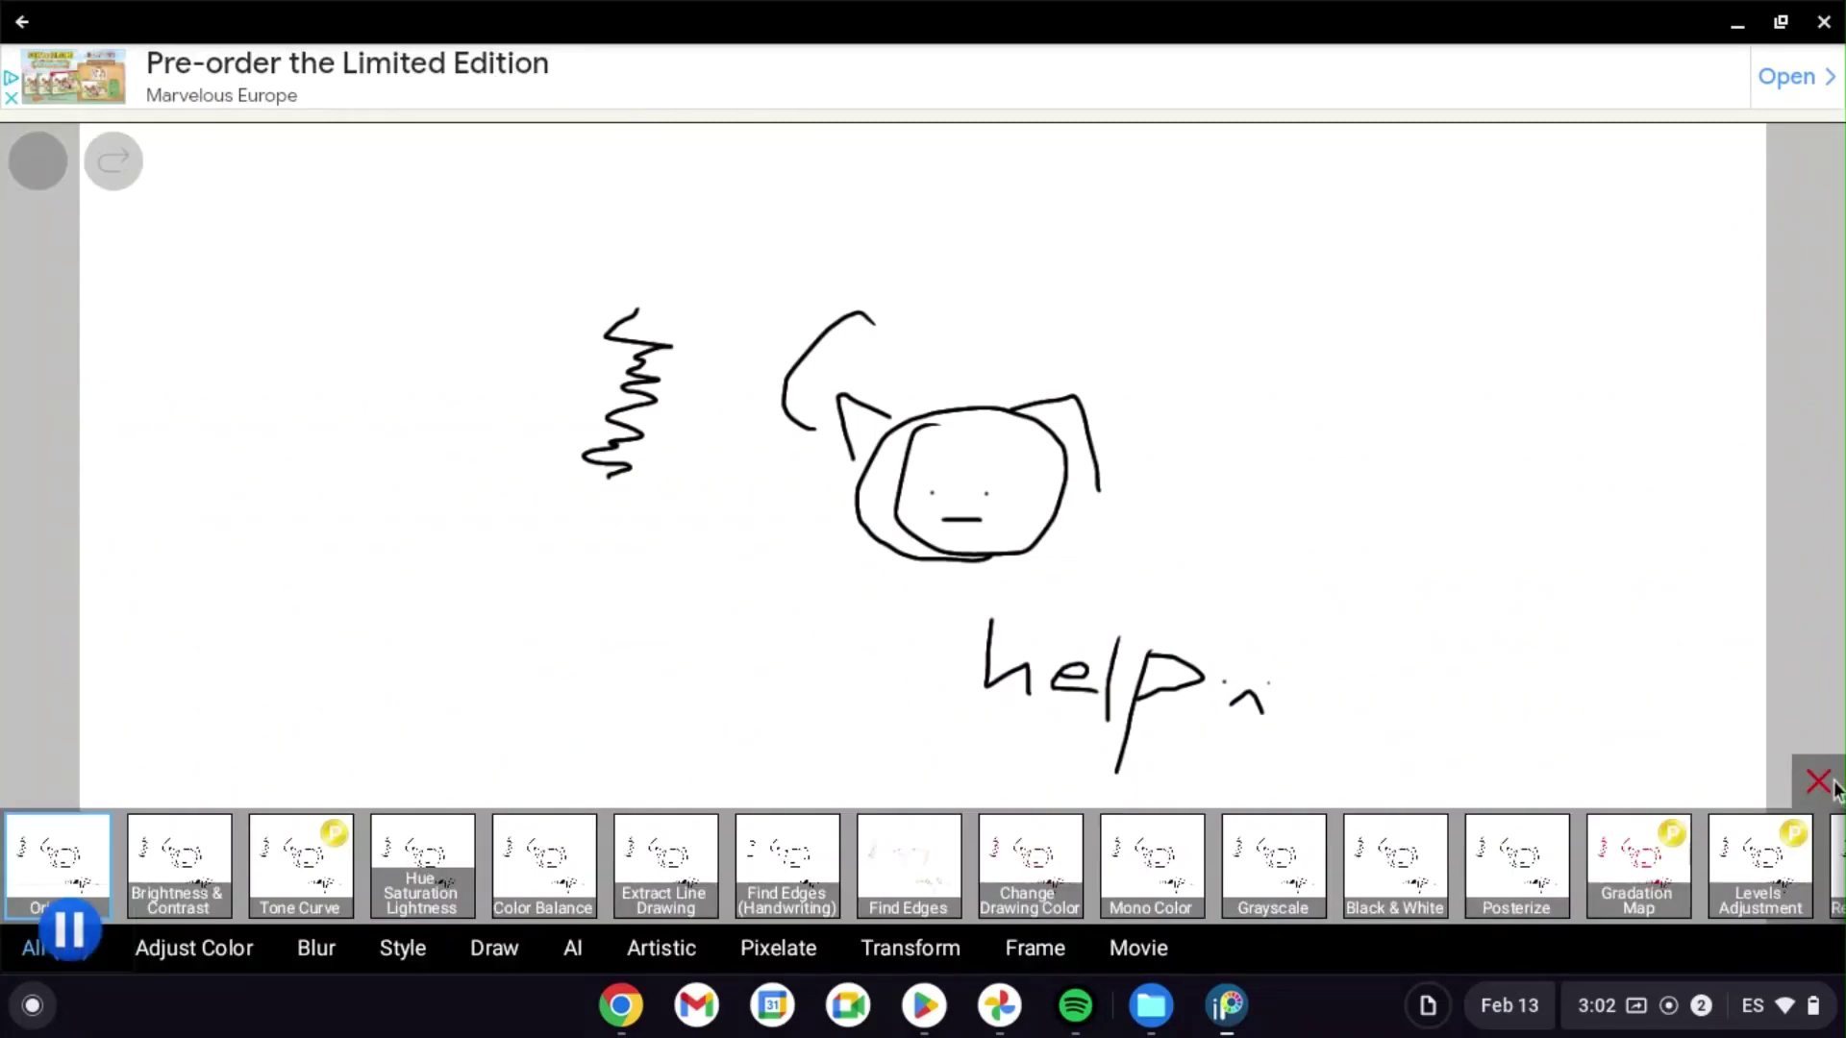
click(1818, 781)
click(40, 224)
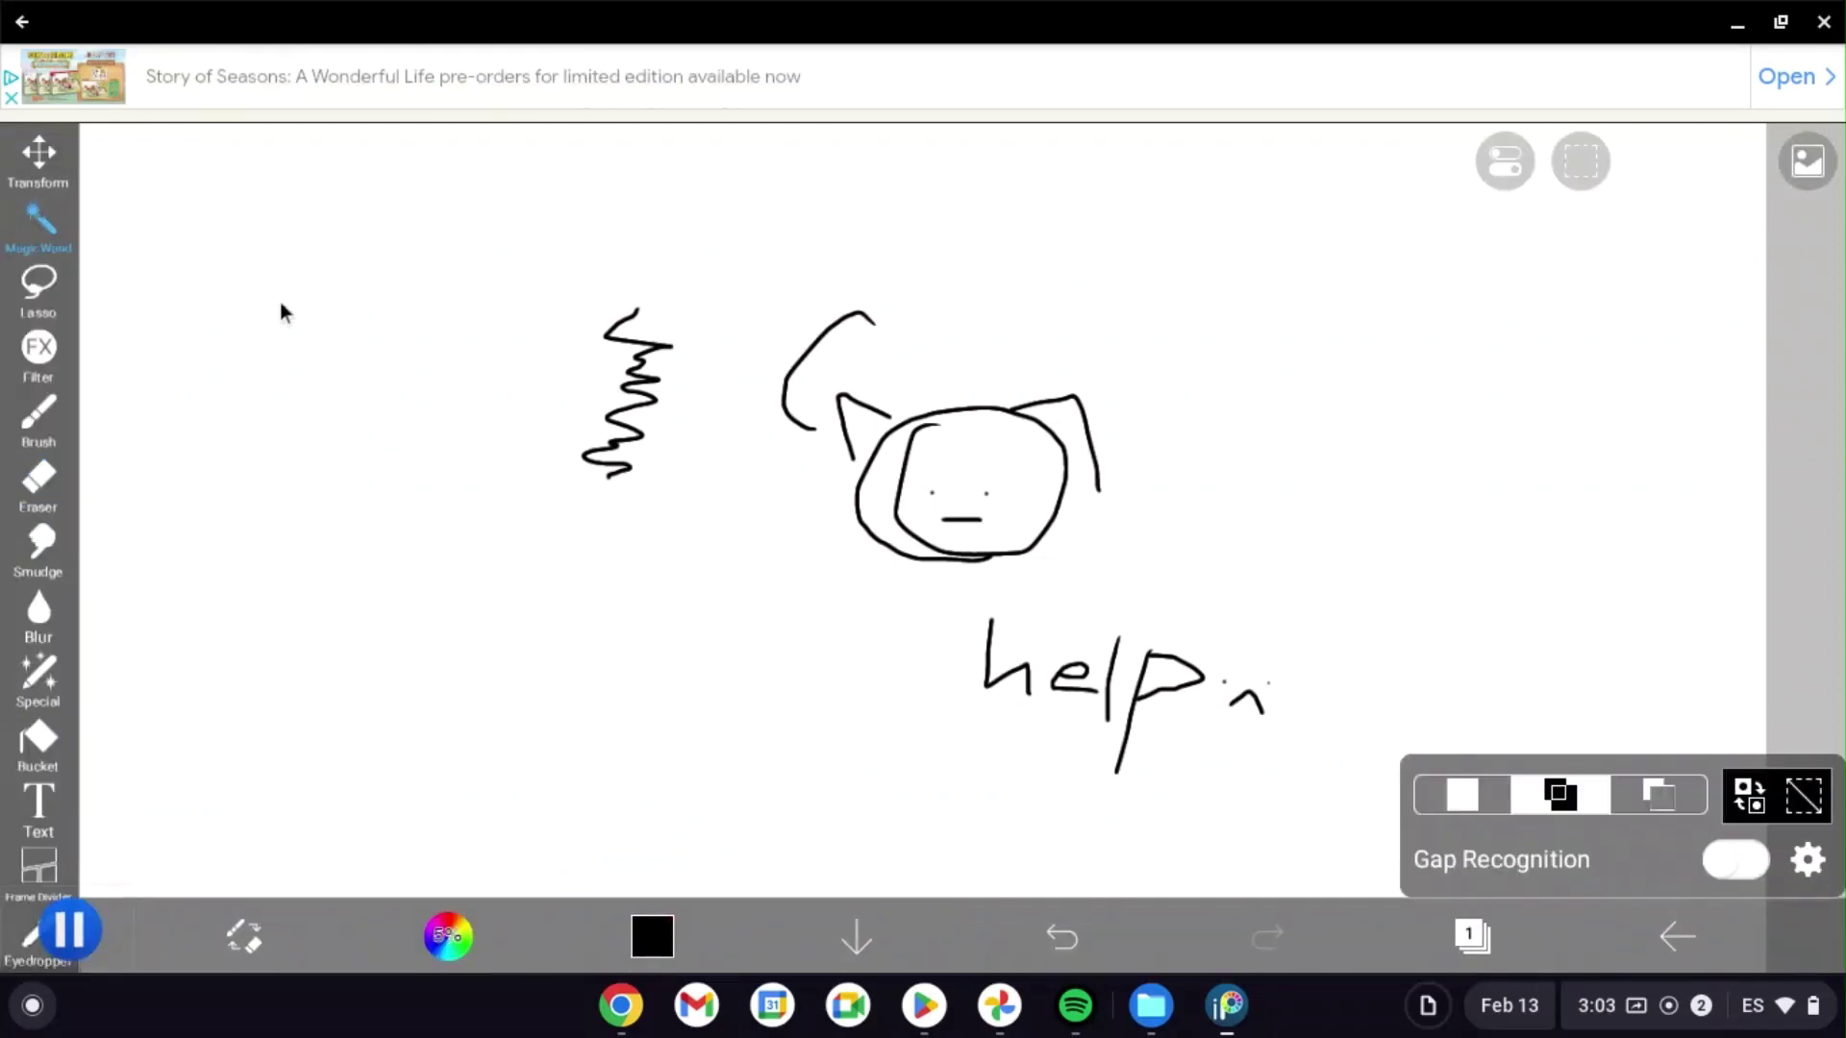
drag(486, 331, 475, 321)
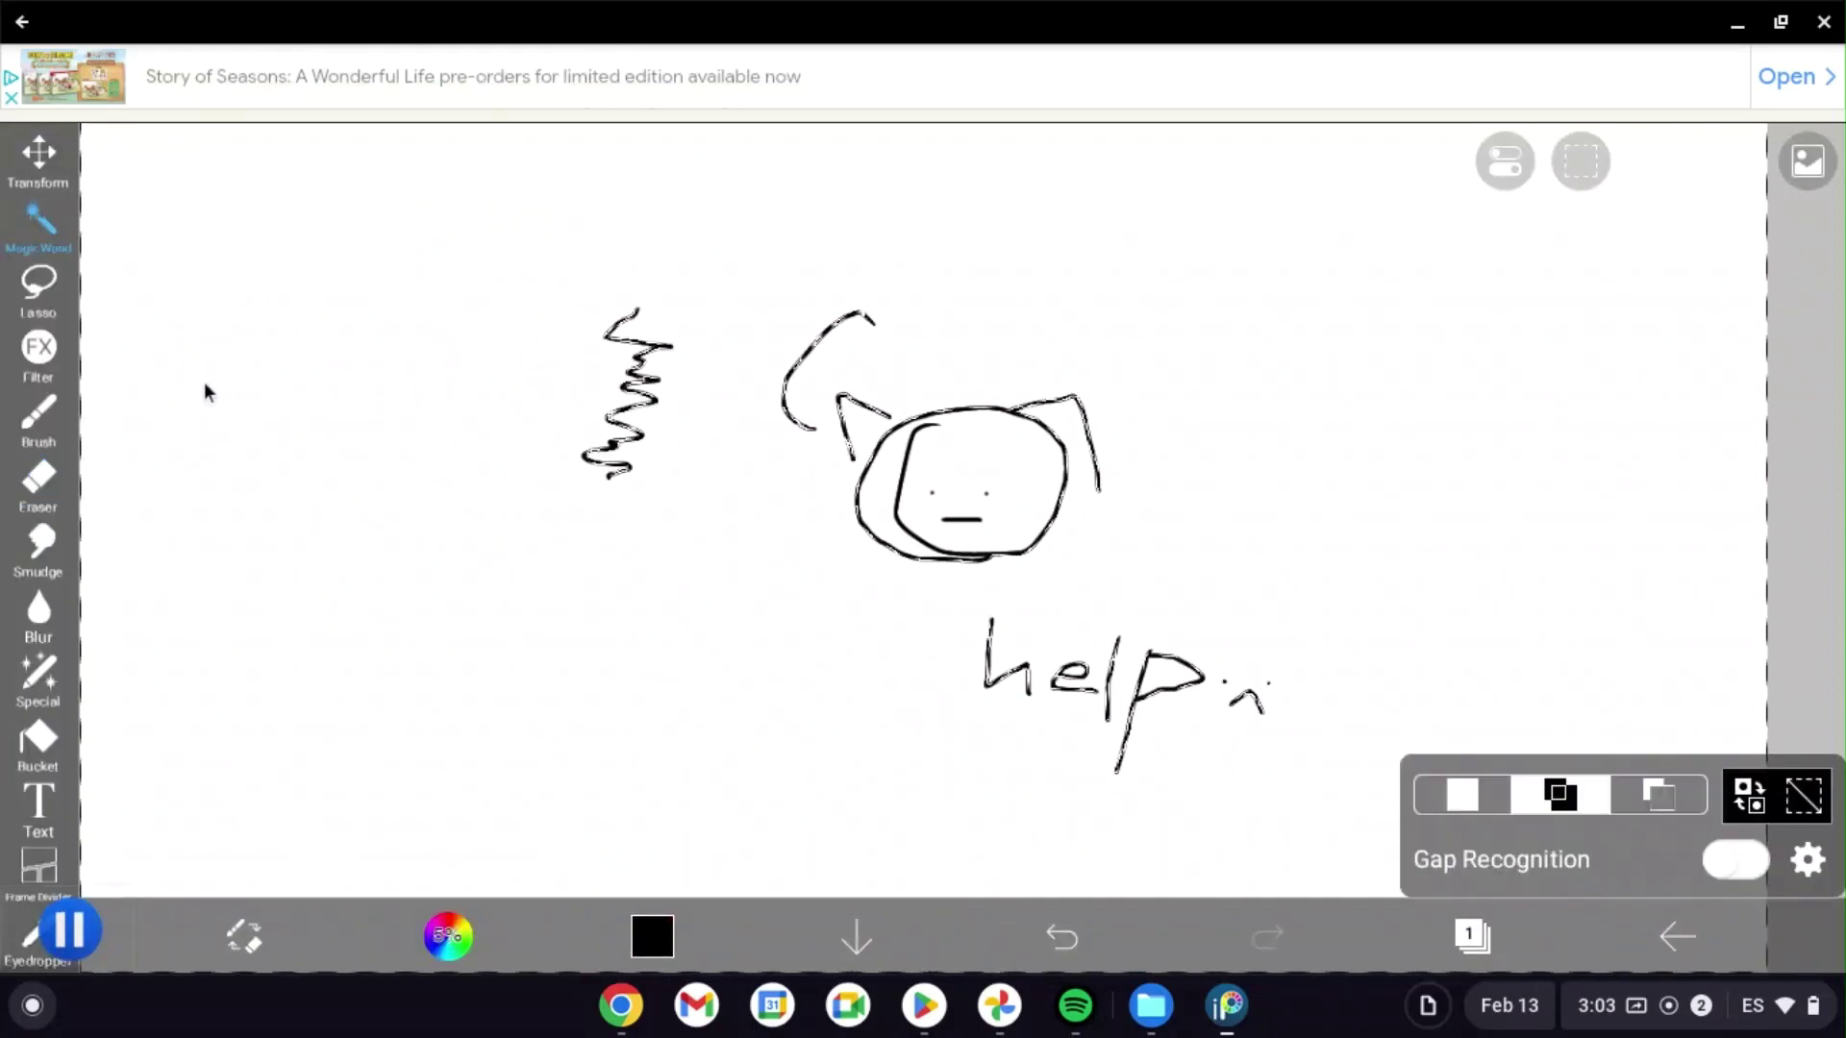
click(44, 301)
click(40, 223)
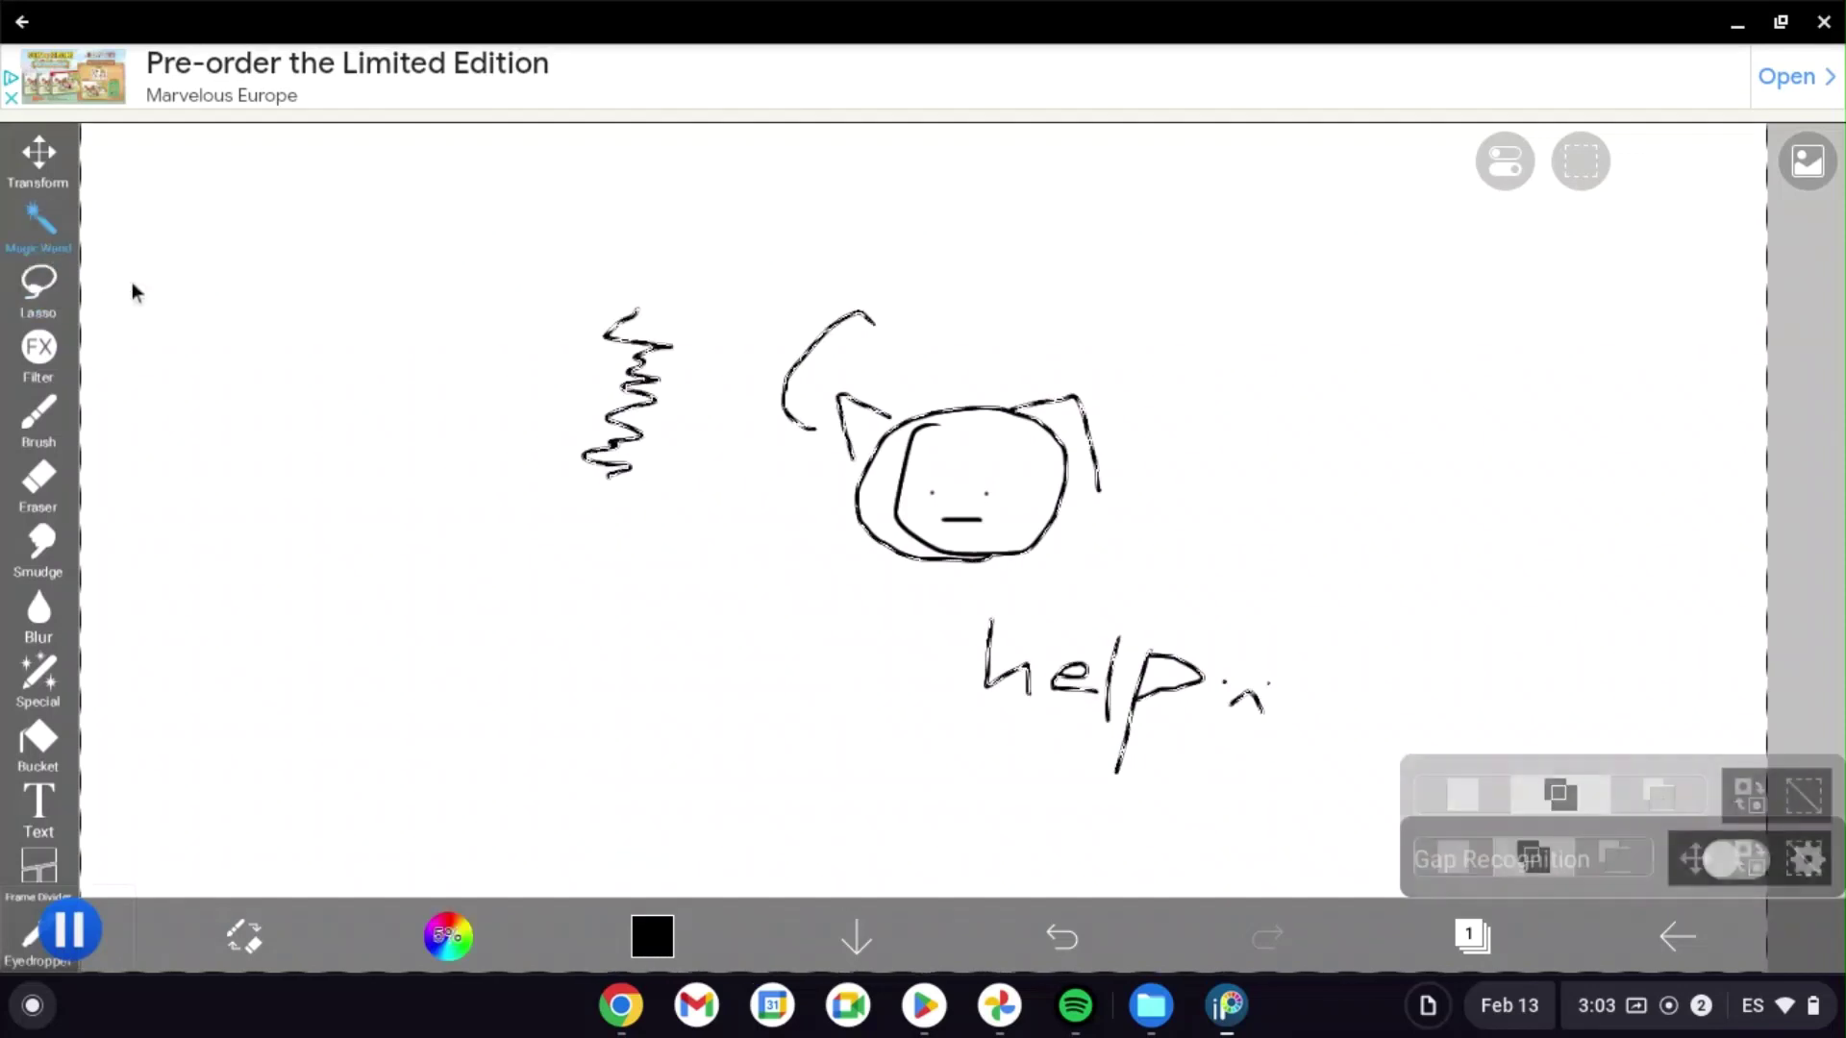
click(66, 493)
Smudge the cat's head, left ear and the zigzag into grey blurs at 198 px.
click(43, 552)
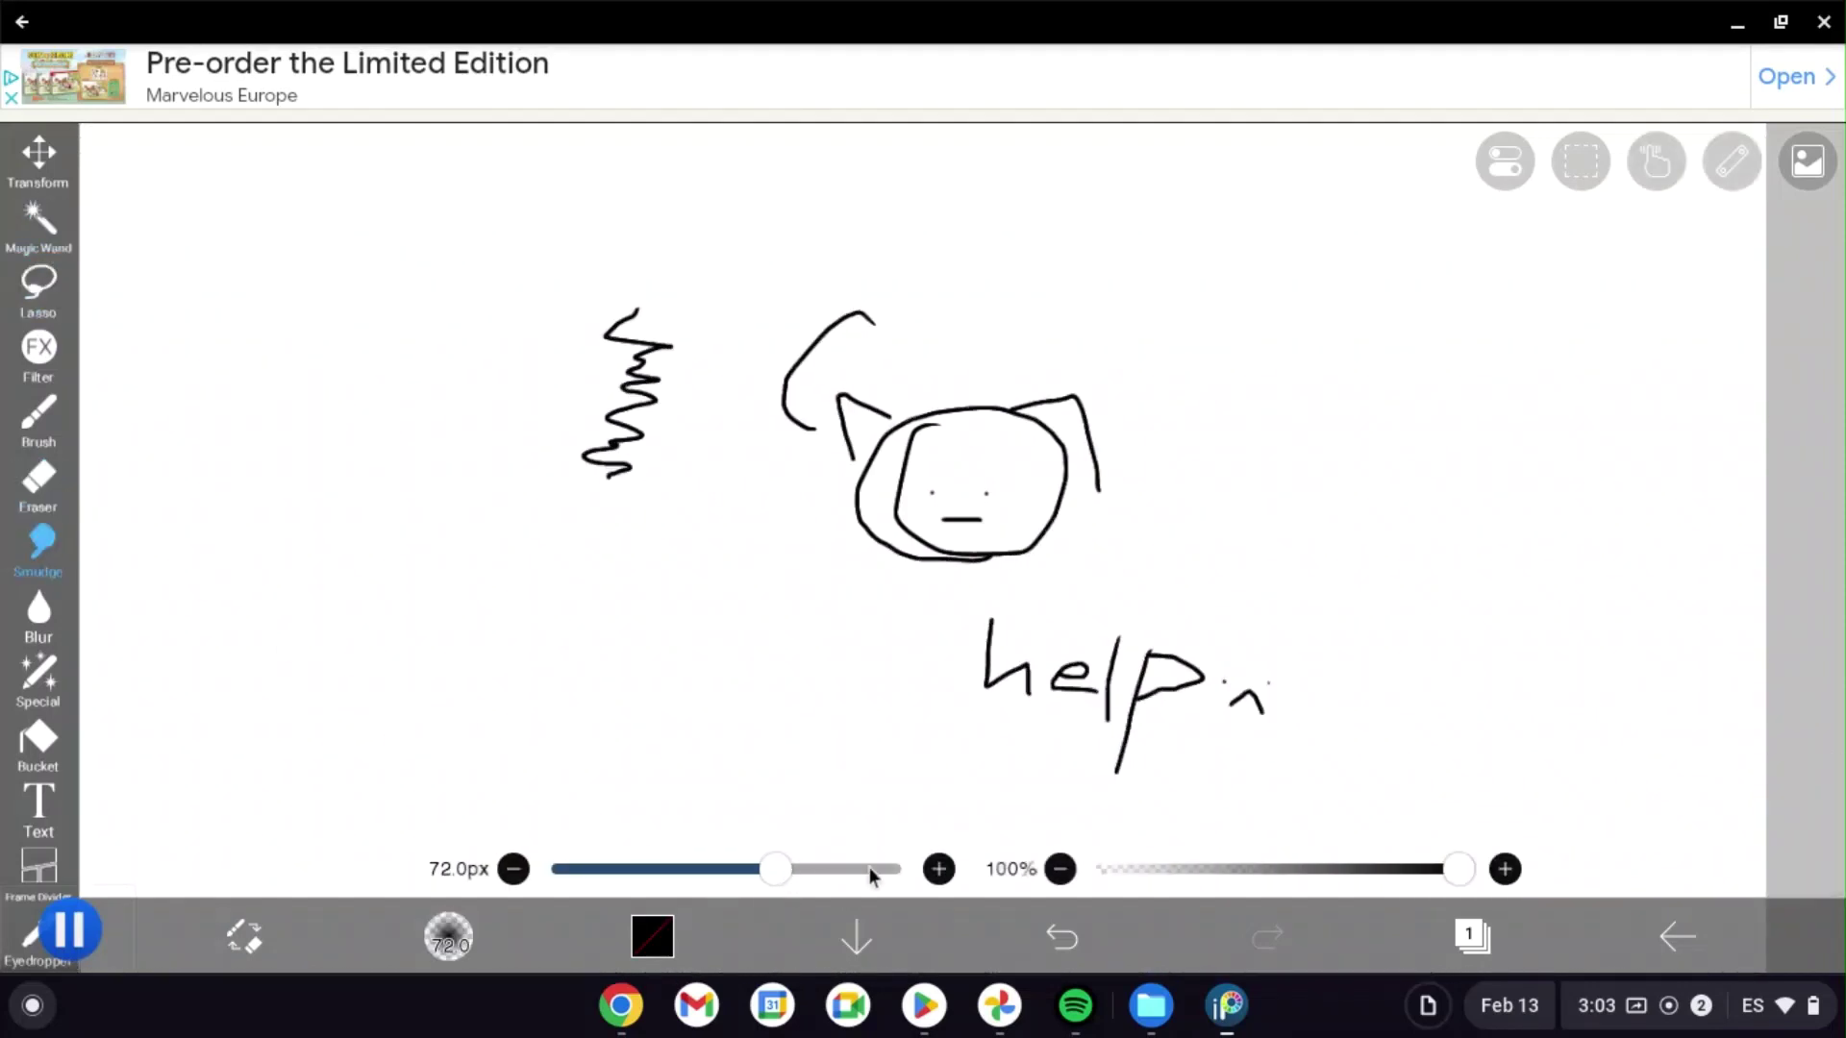
drag(869, 868, 877, 869)
mouse_move(961, 529)
mouse_down()
mouse_move(973, 582)
mouse_move(1028, 573)
mouse_up()
mouse_move(923, 519)
mouse_down()
mouse_move(882, 450)
mouse_move(827, 423)
mouse_up()
mouse_move(701, 365)
mouse_down()
mouse_move(638, 393)
mouse_move(700, 417)
mouse_move(620, 435)
mouse_move(649, 424)
mouse_move(609, 417)
mouse_move(626, 384)
mouse_up()
At 49 px smudge size, smear the blur, lower curve and small hook into grey.
click(747, 868)
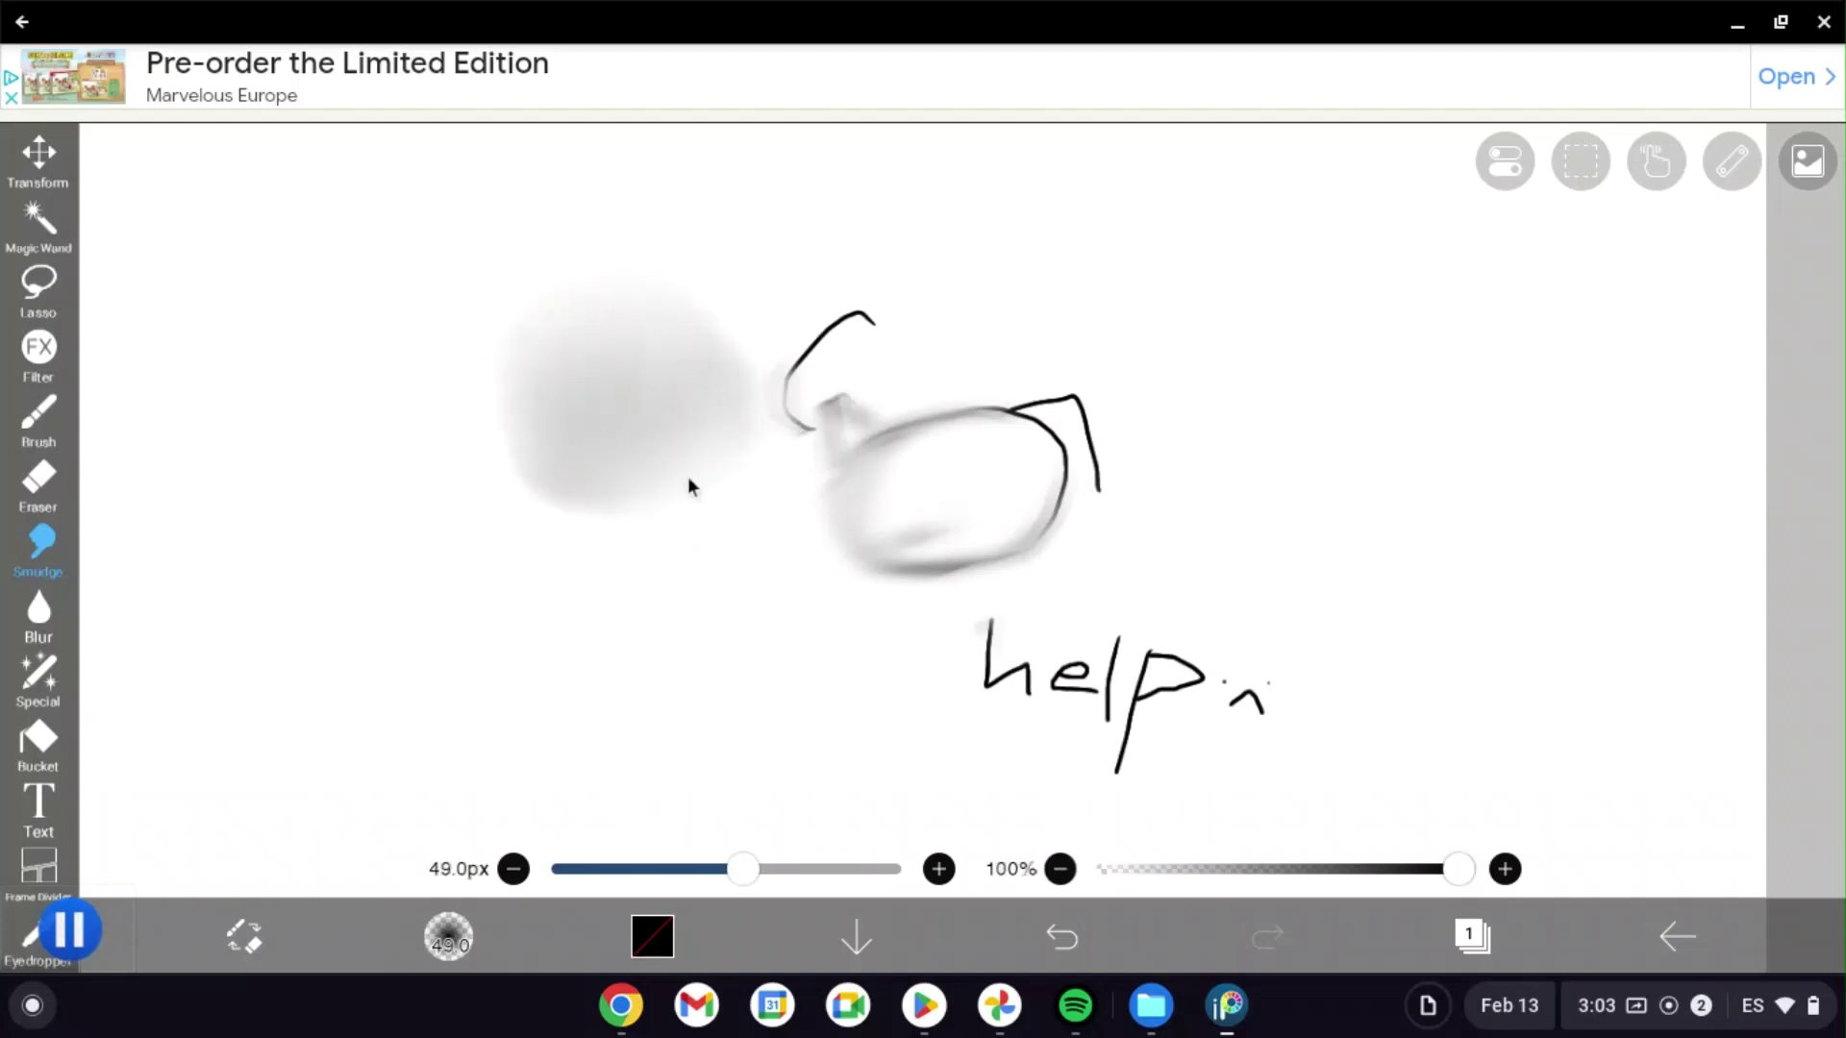
mouse_move(660, 444)
mouse_down()
mouse_move(600, 395)
mouse_move(624, 430)
mouse_up()
mouse_move(808, 434)
mouse_down()
mouse_move(827, 351)
mouse_move(789, 343)
mouse_move(810, 385)
mouse_move(798, 423)
mouse_up()
mouse_move(933, 324)
mouse_down()
mouse_move(863, 306)
mouse_move(889, 313)
mouse_move(846, 325)
mouse_move(888, 319)
mouse_up()
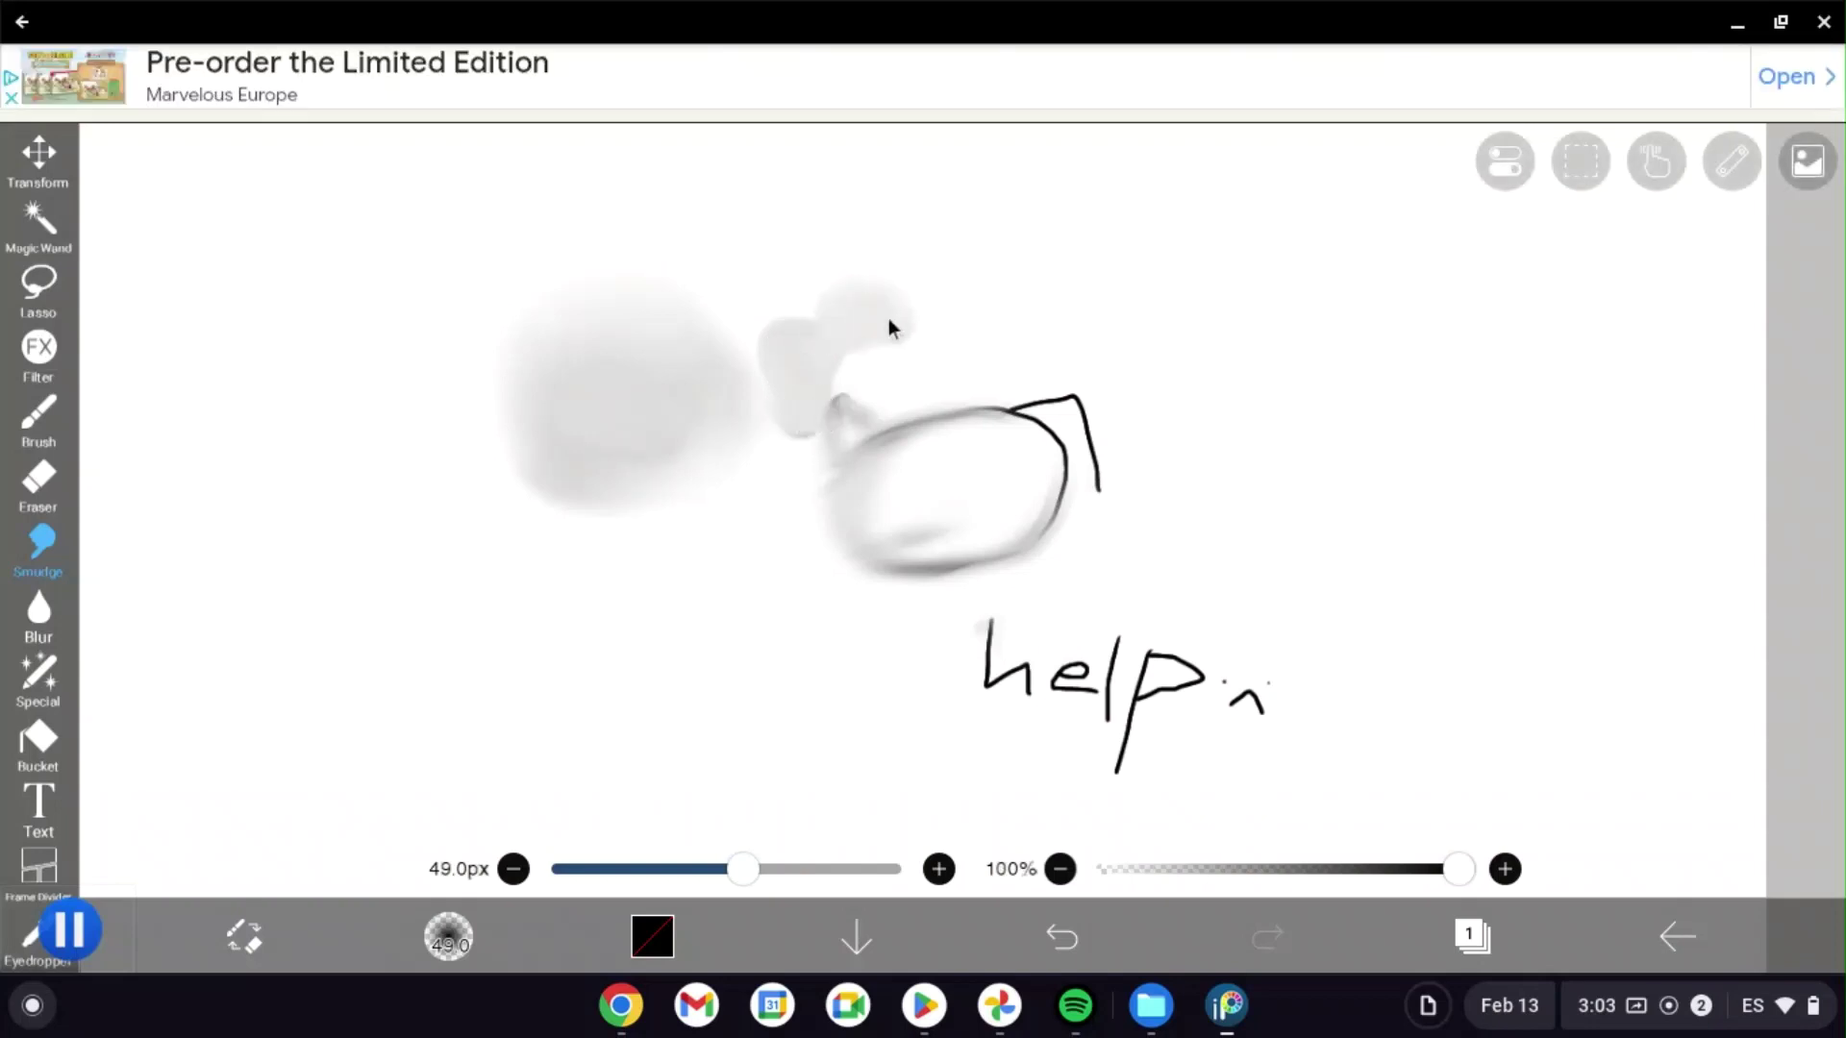
Soften a grey patch with a 24 px Blur, then try a black Bucket fill and undo it.
click(27, 624)
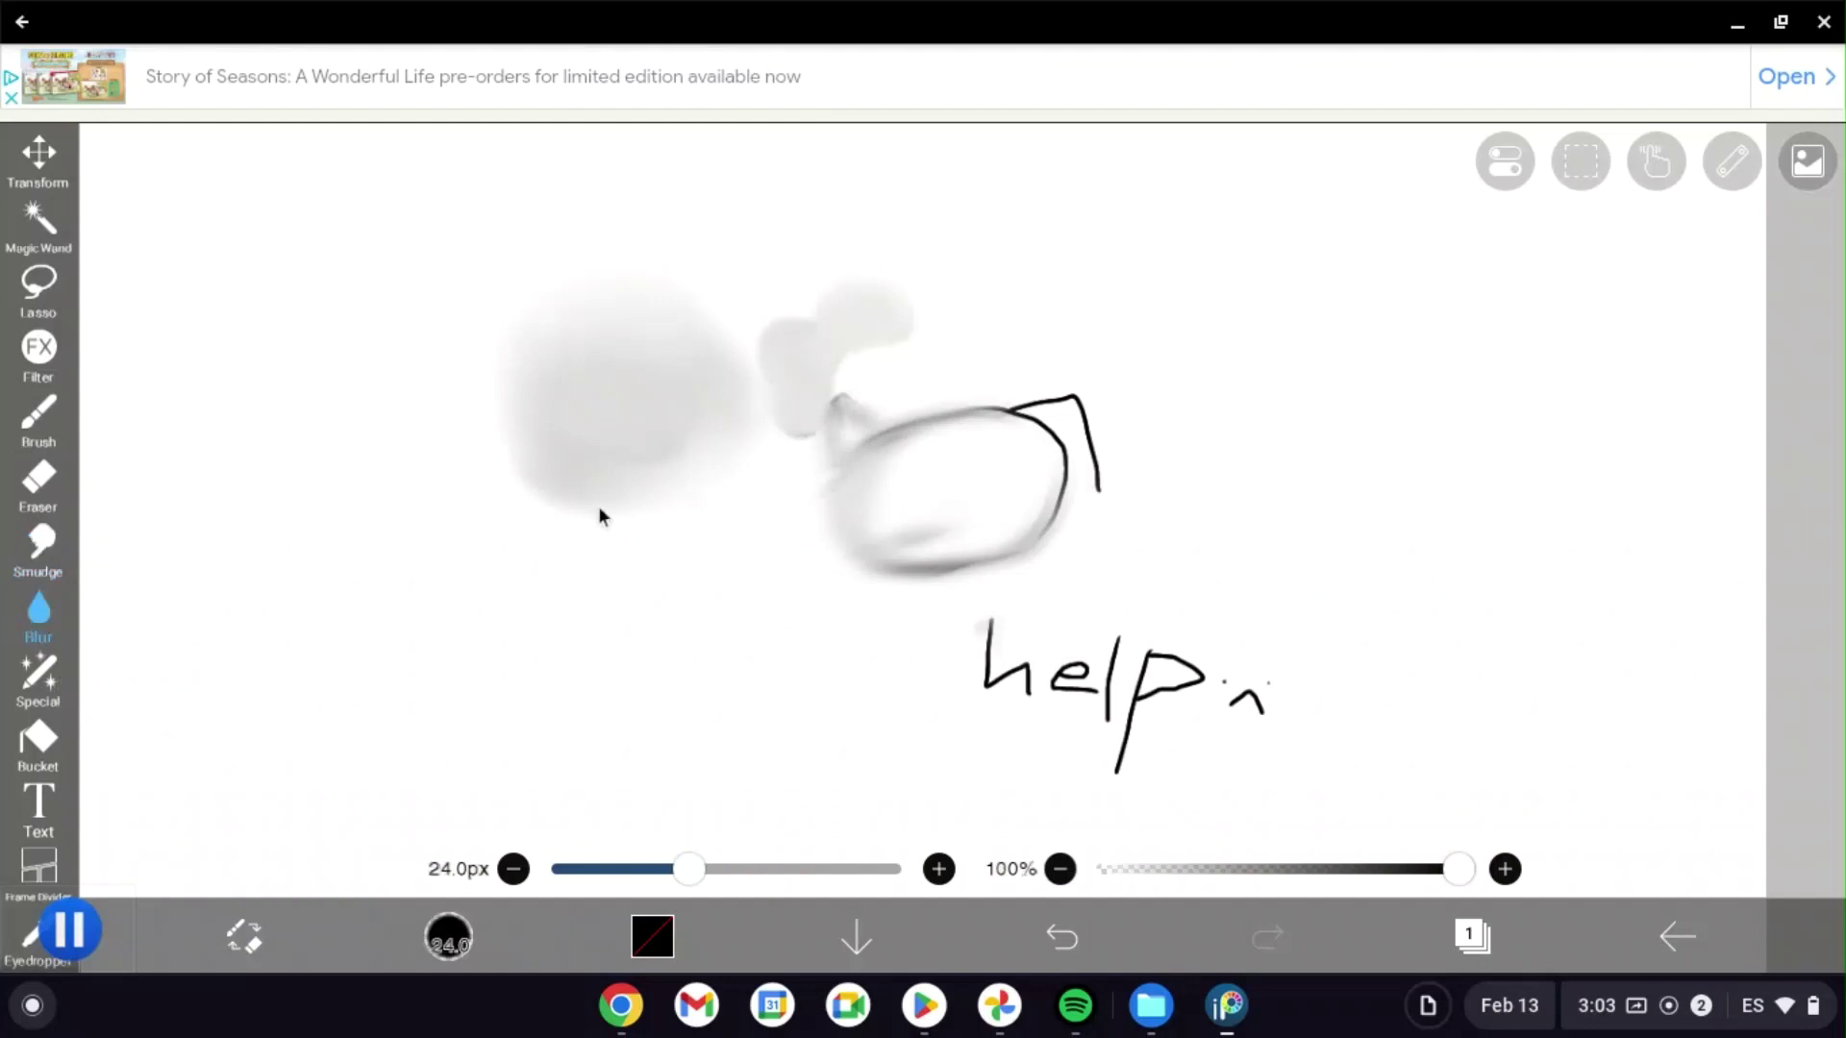
mouse_move(772, 344)
mouse_down()
mouse_move(758, 359)
mouse_move(777, 379)
mouse_up()
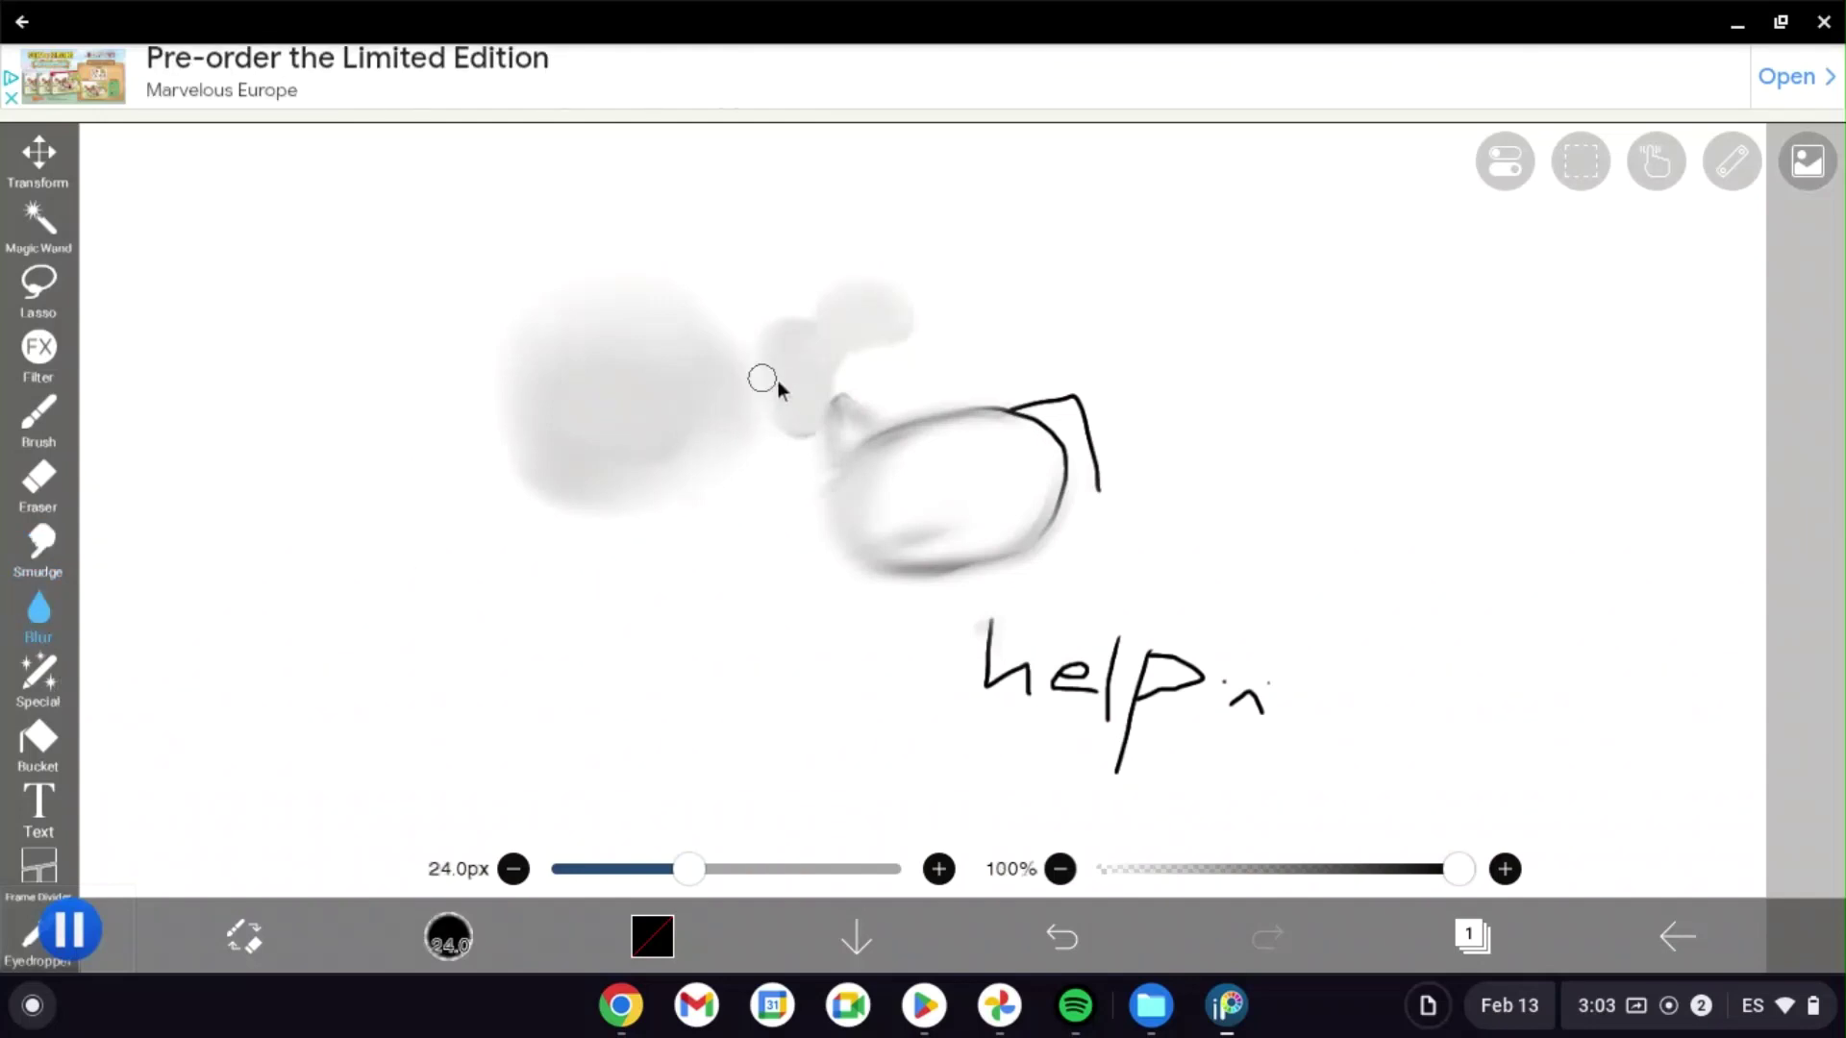
click(40, 750)
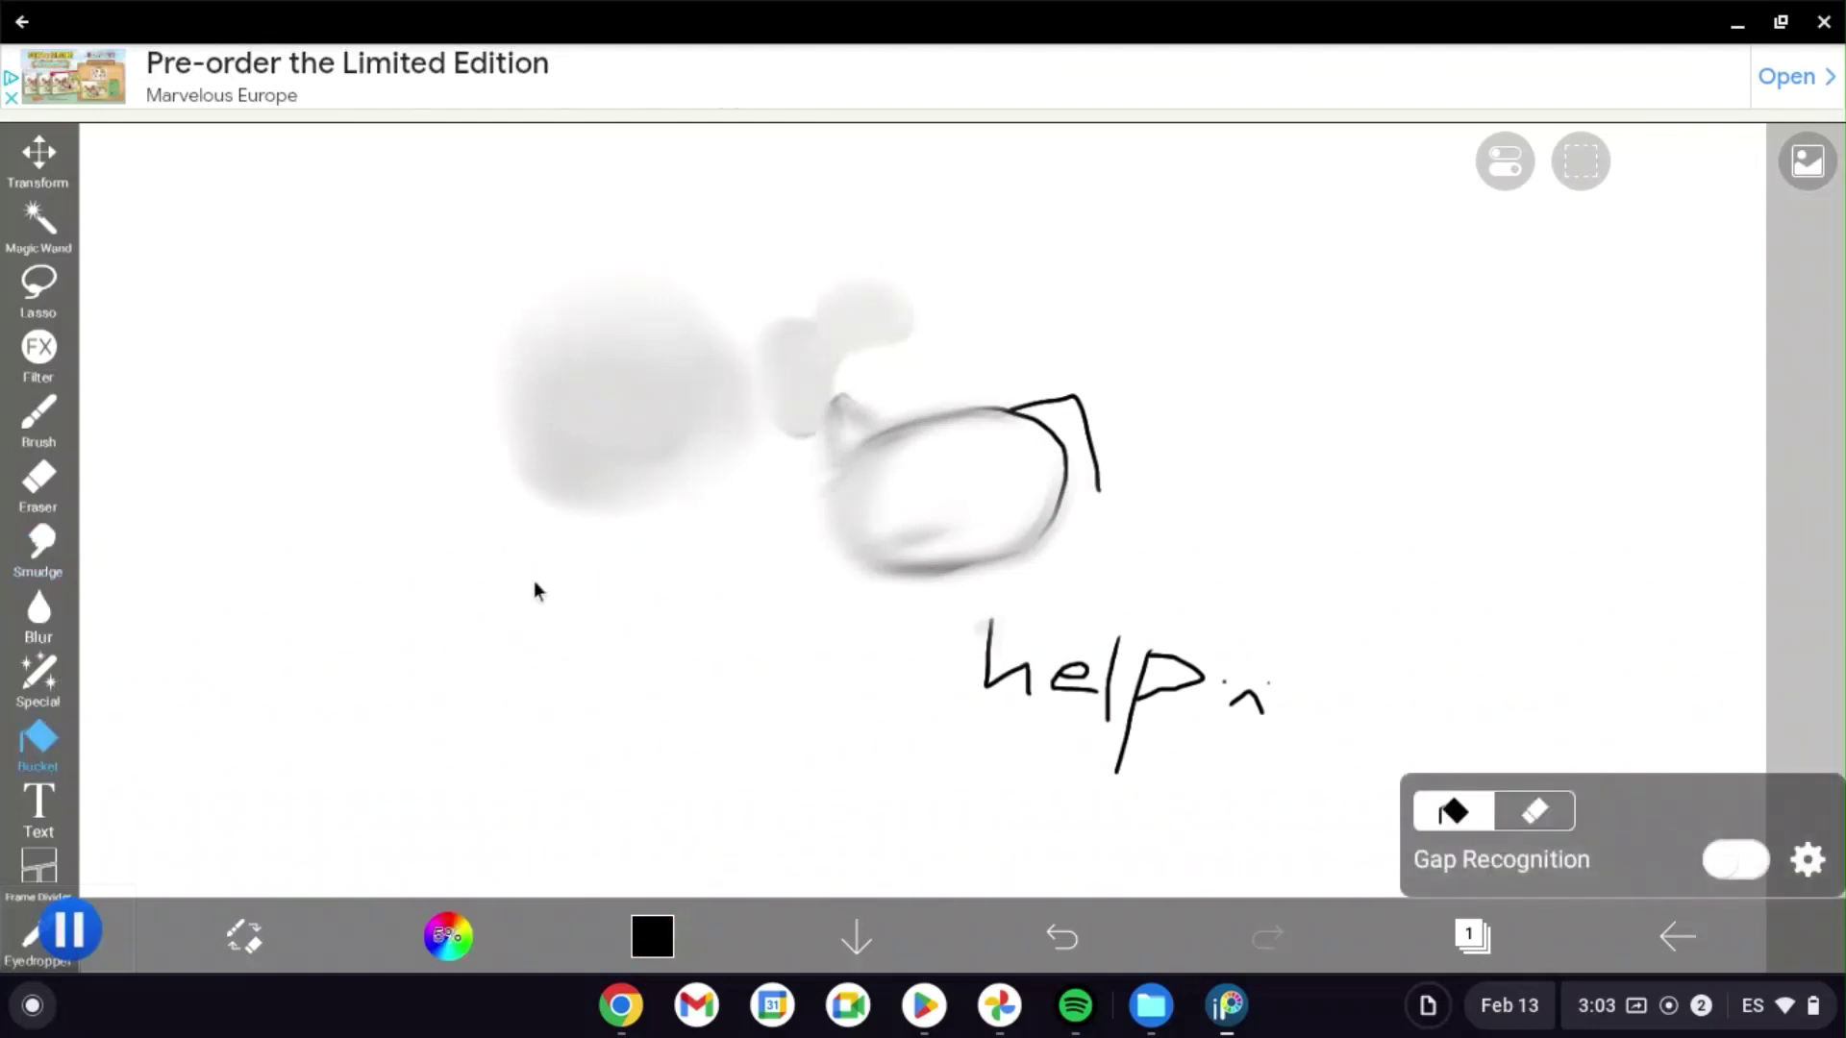
click(464, 642)
click(1061, 938)
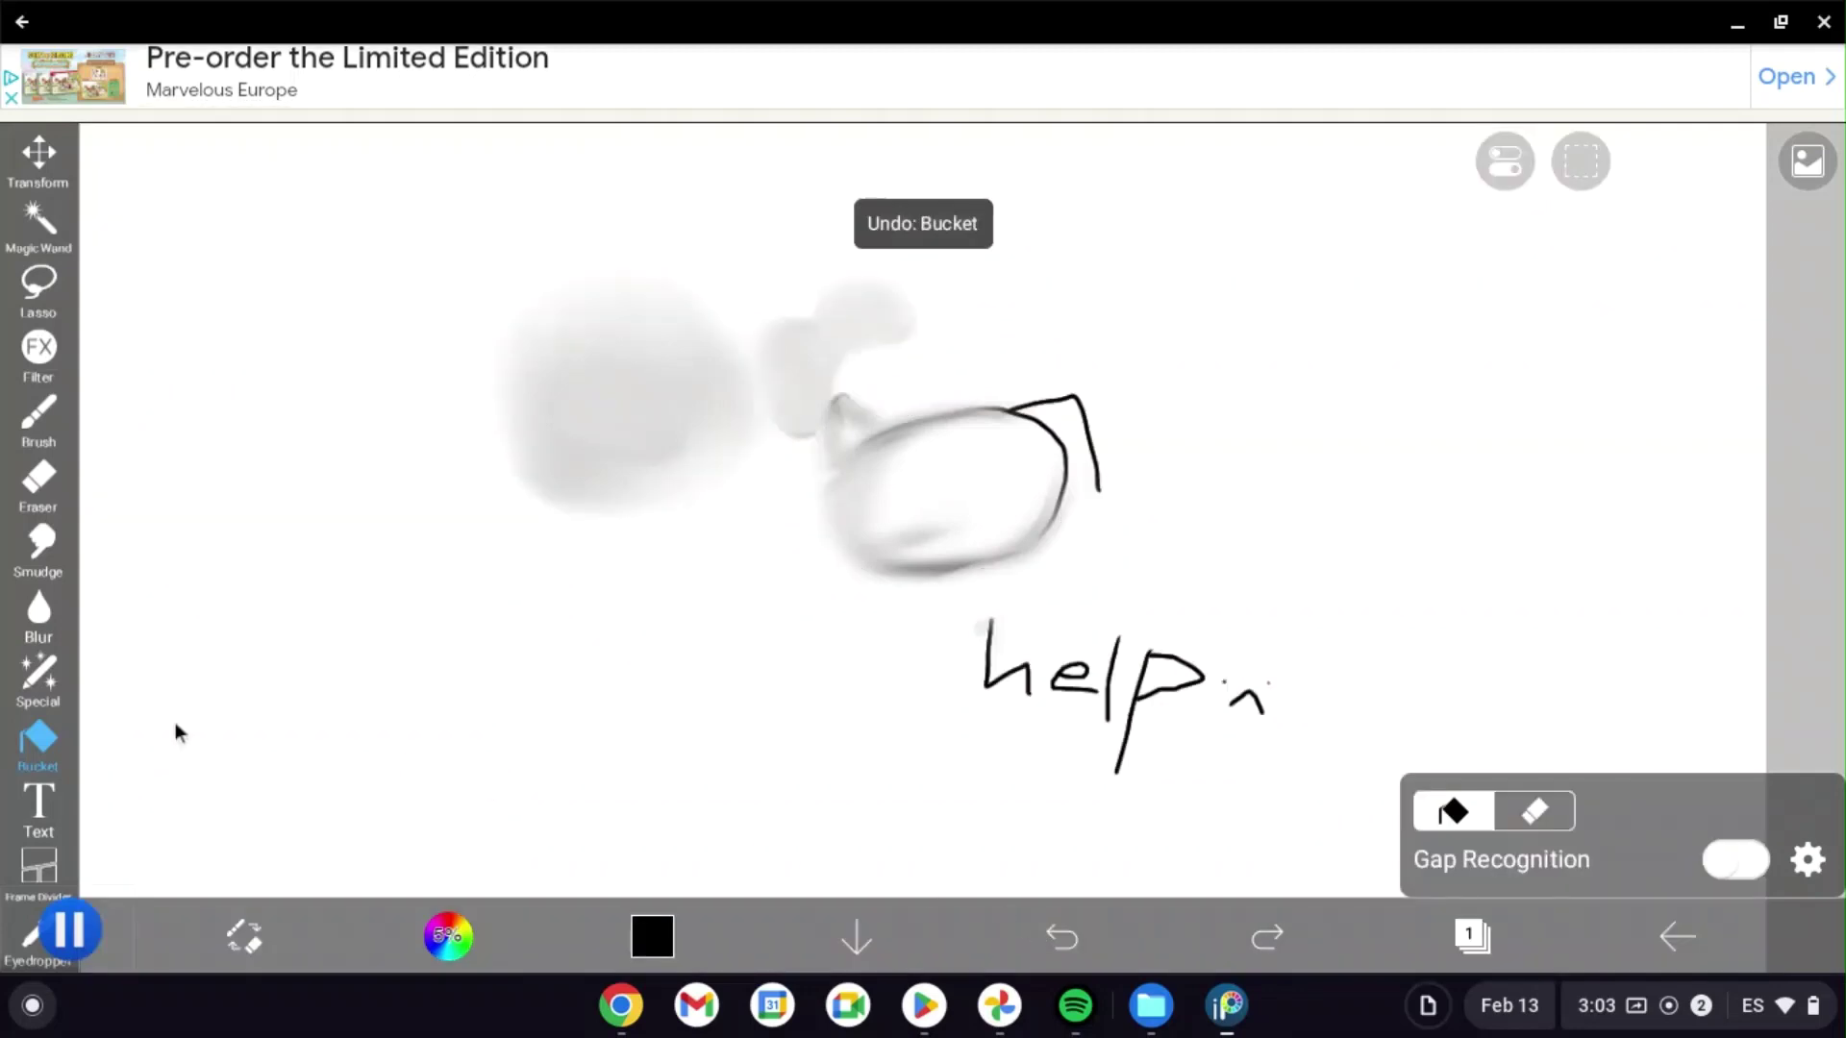
click(43, 804)
Place a text box left of 'help', type 'text works :D' and commit it.
click(574, 535)
click(585, 492)
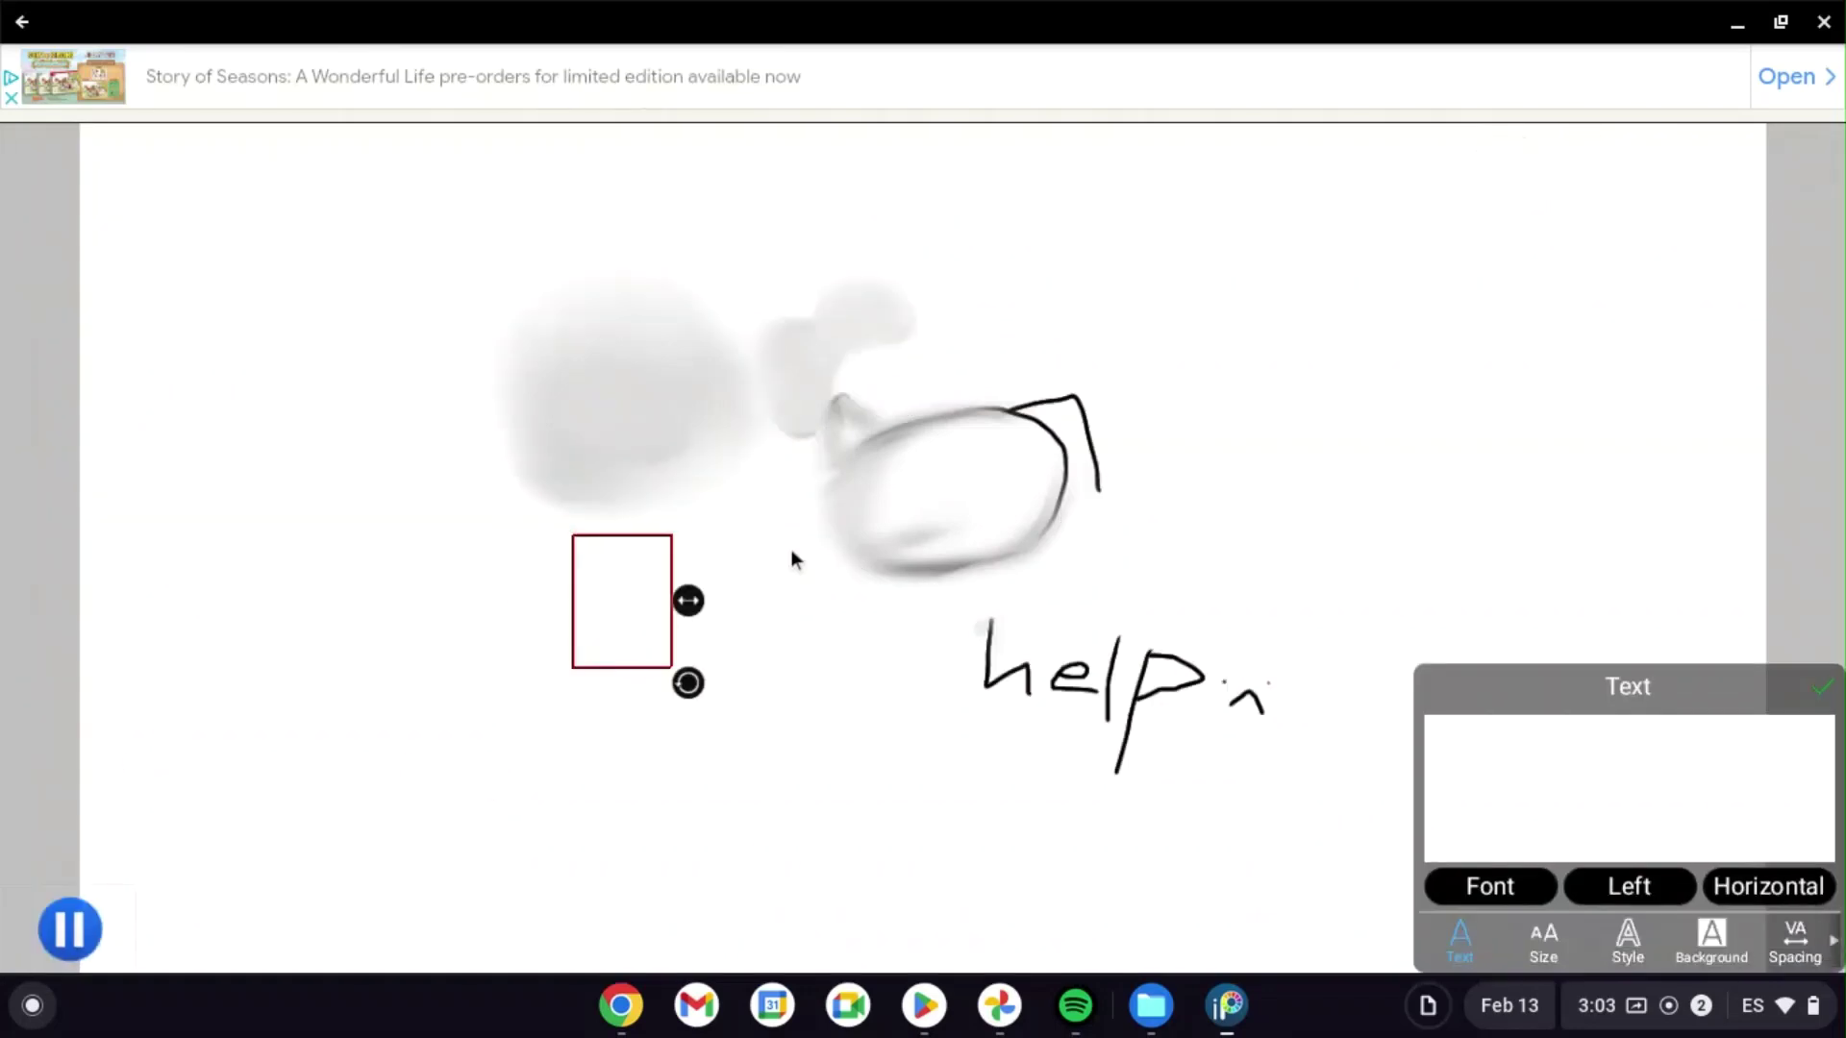
text(te)
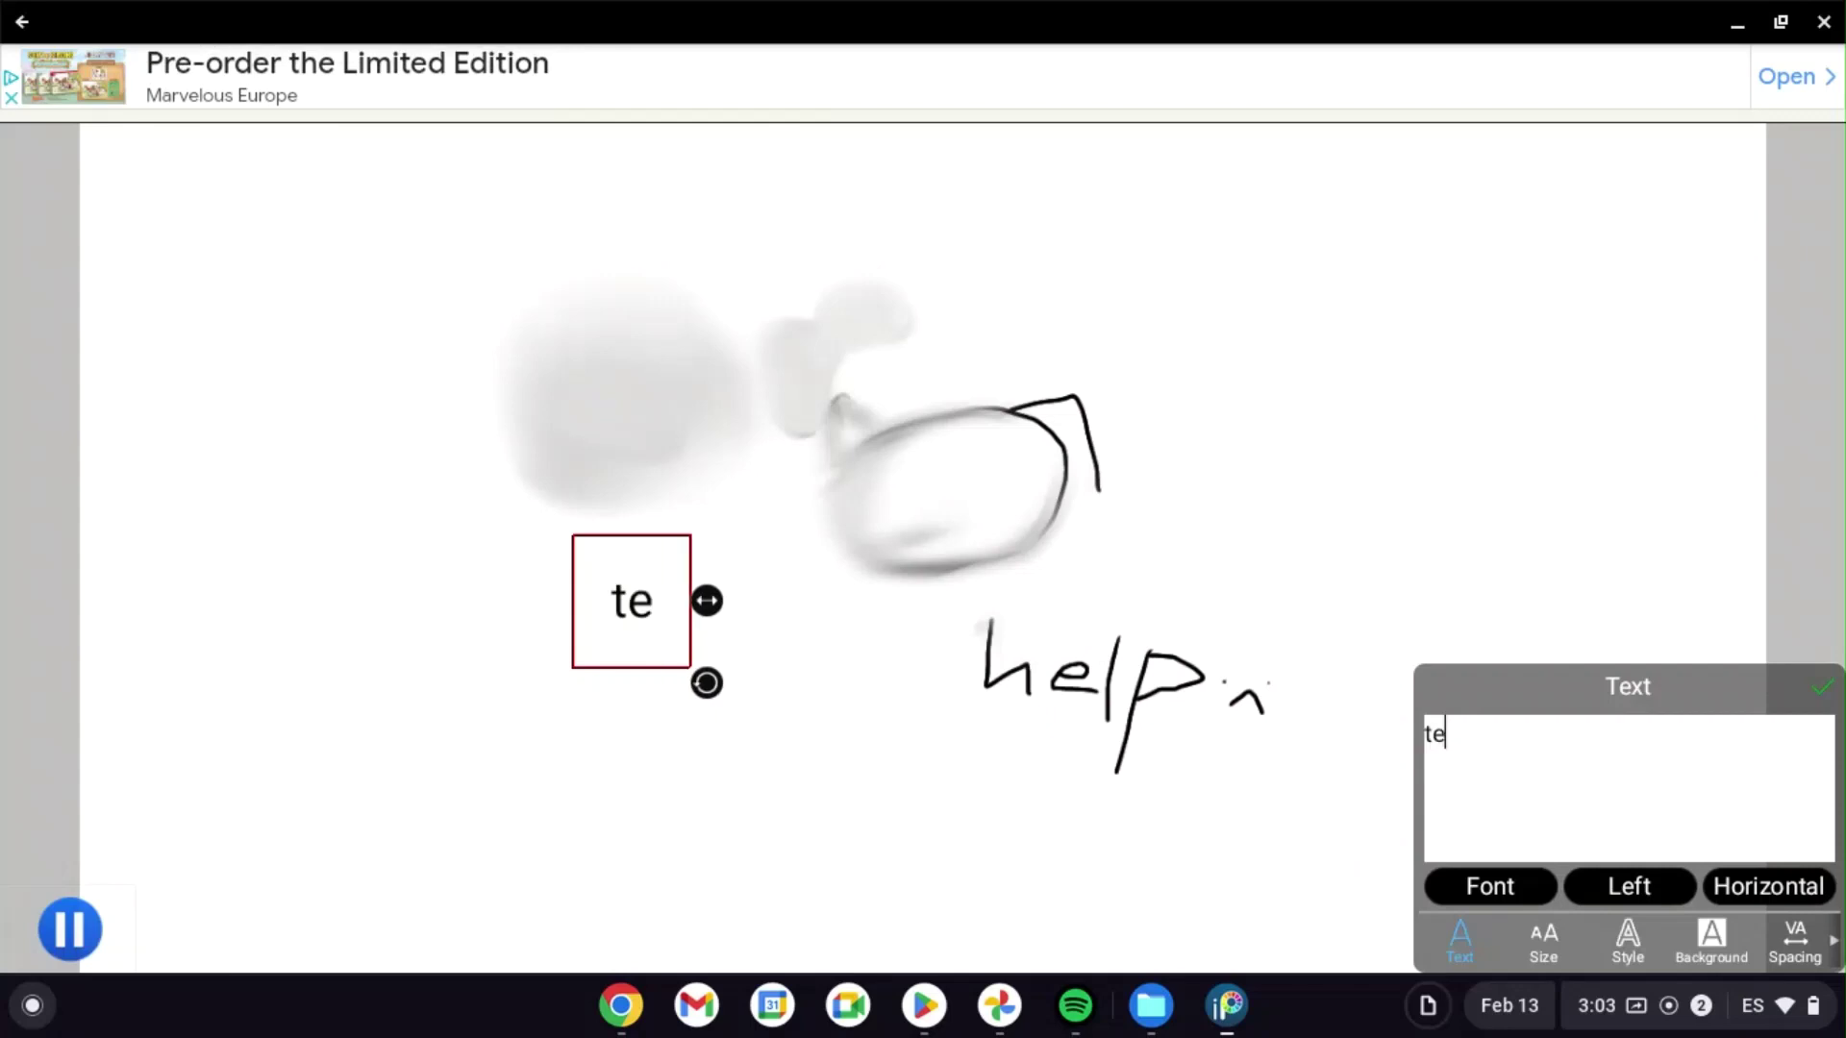
text(xt workd)
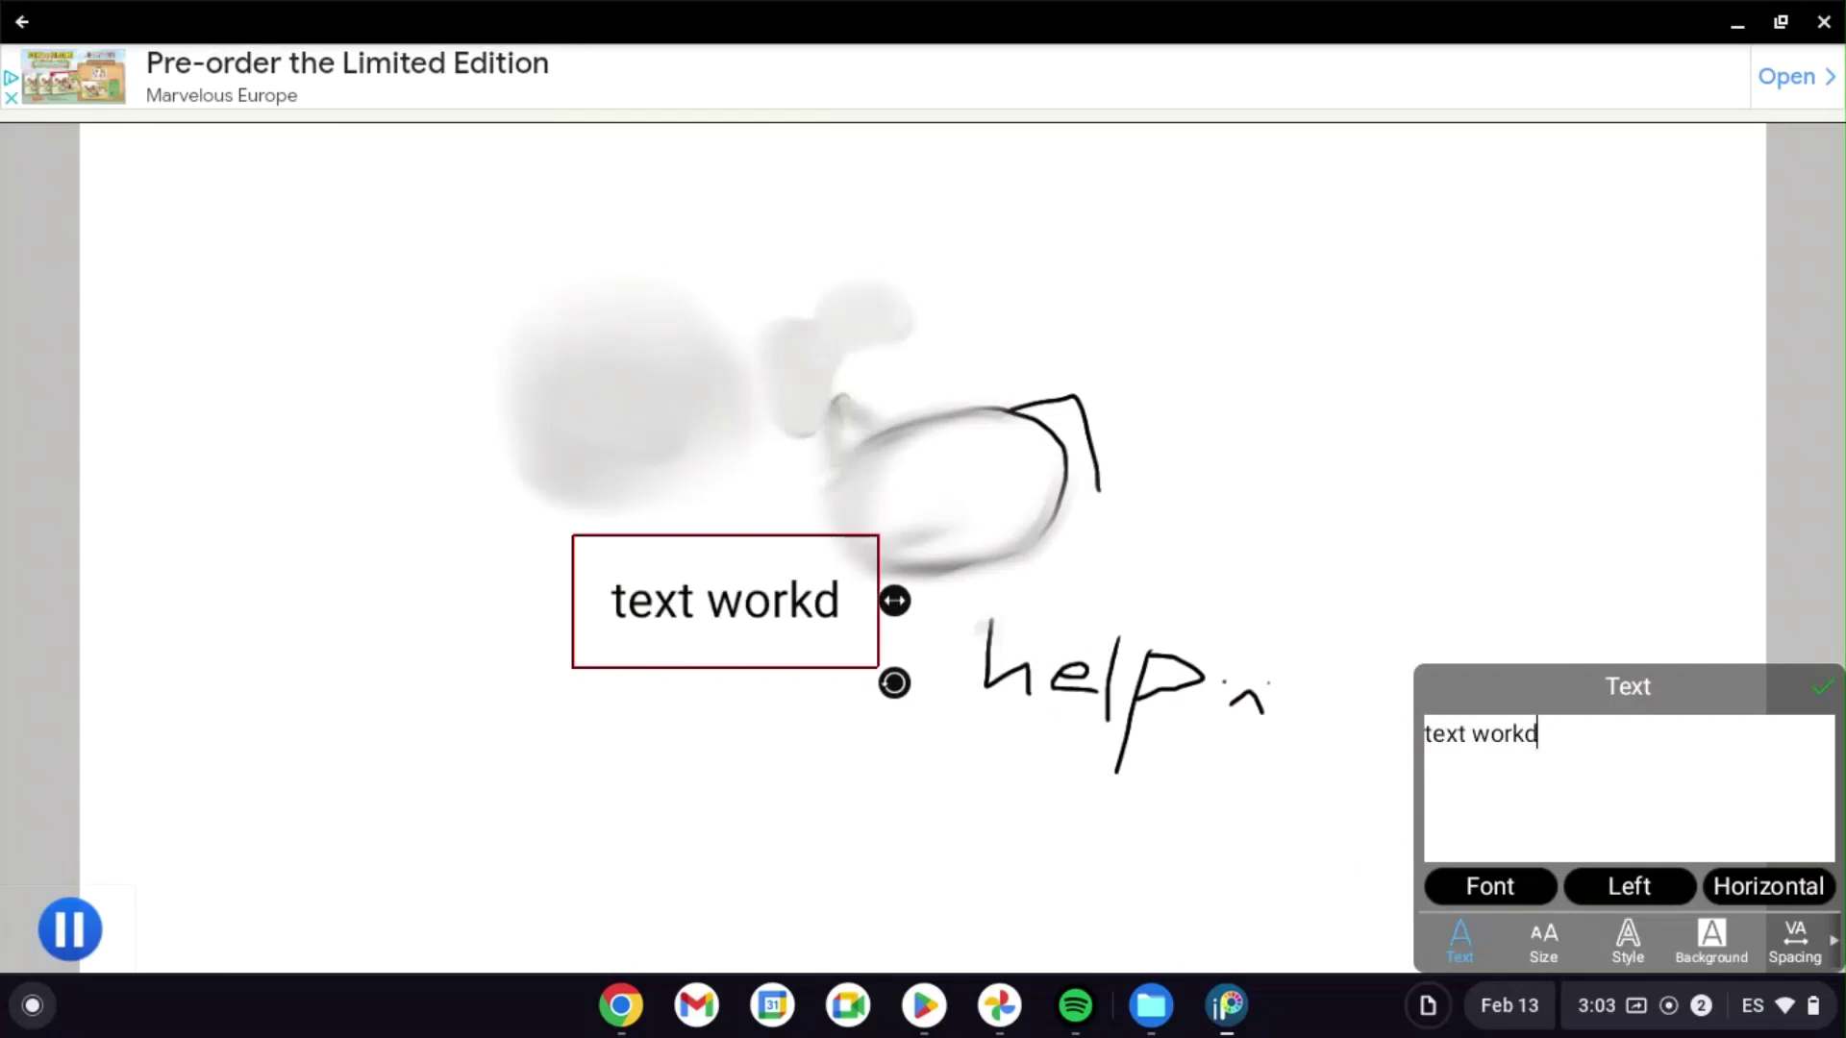
key(BackSpace)
text(s :)
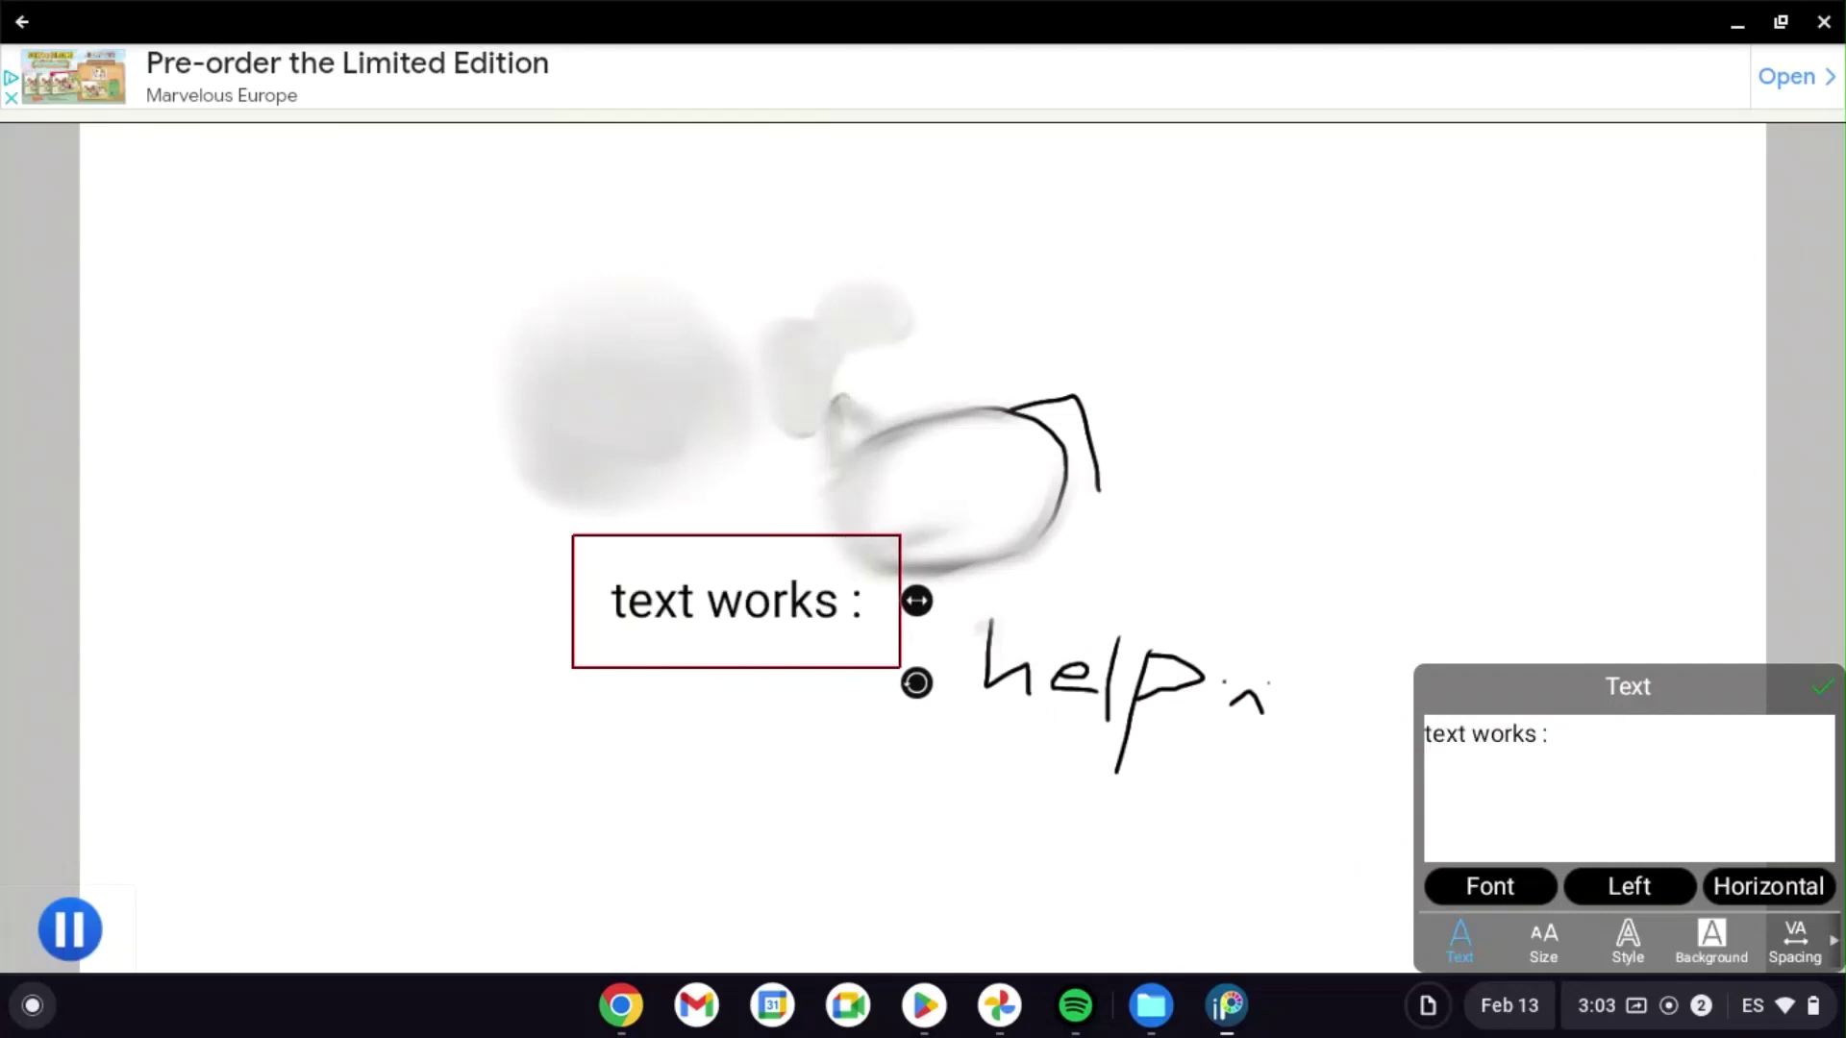
text(D)
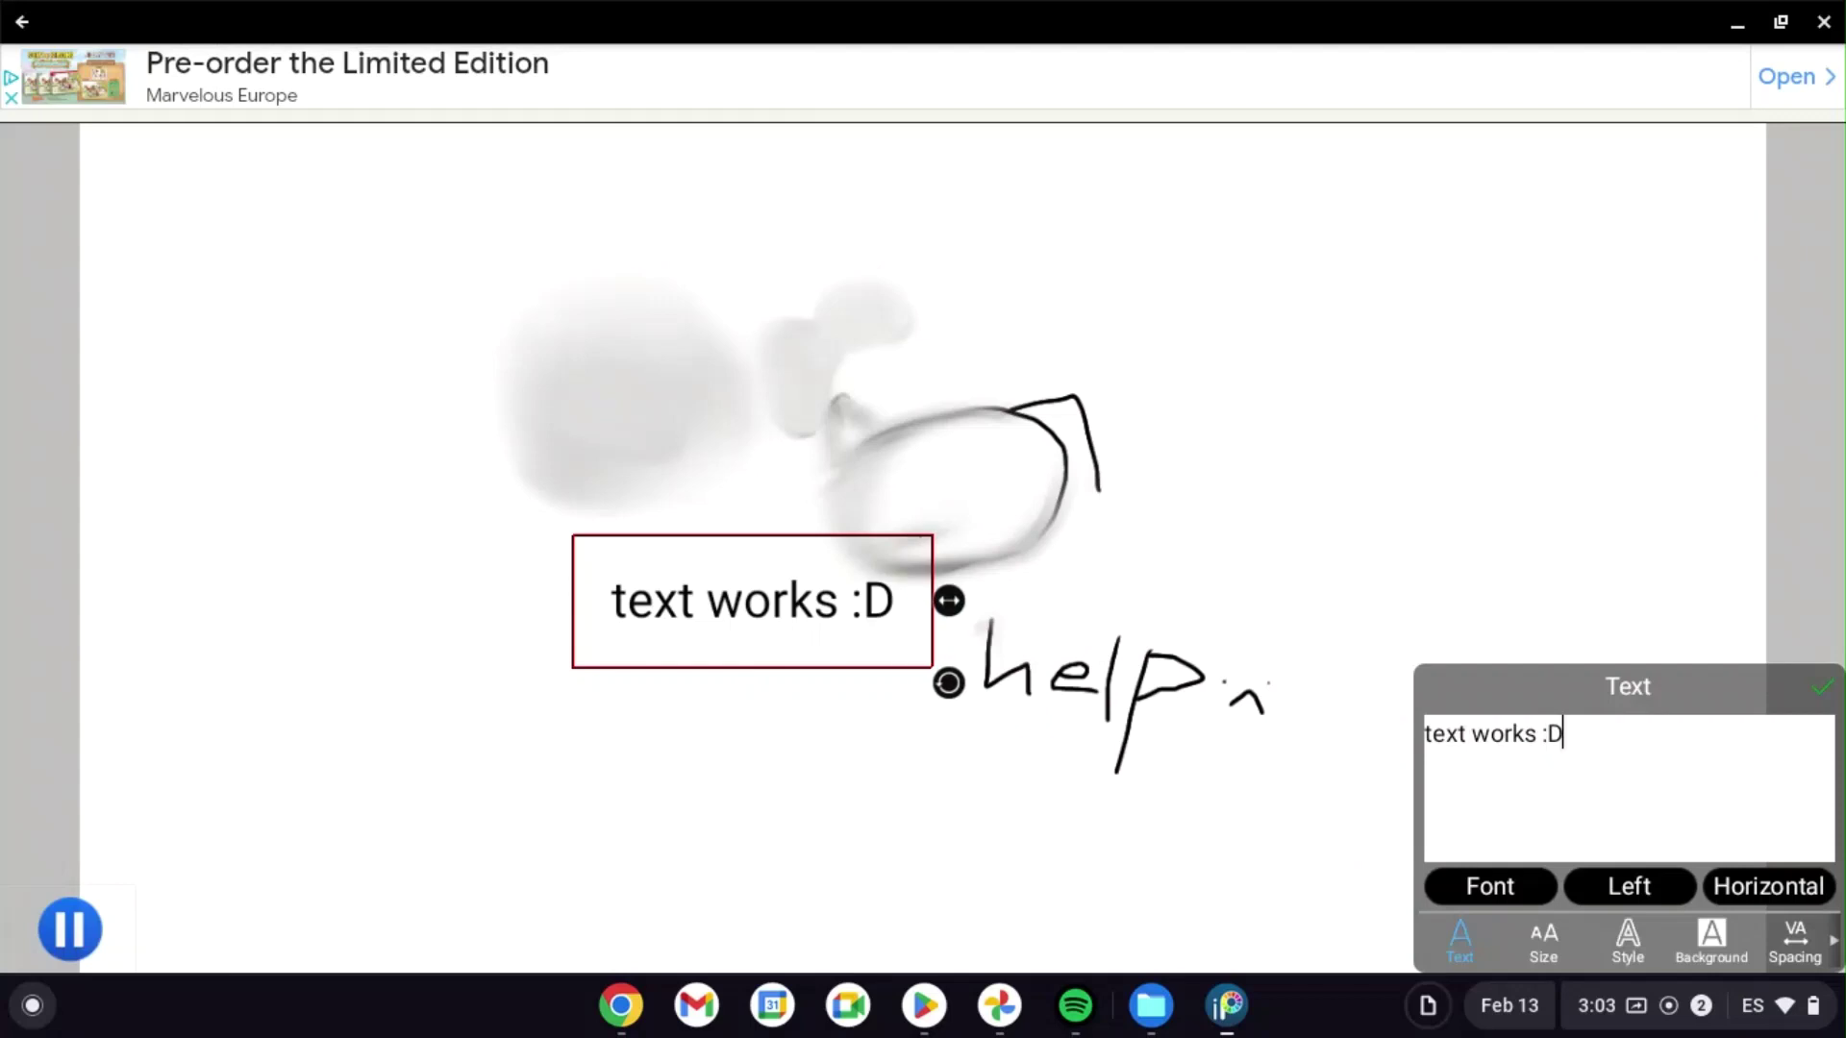
click(1821, 687)
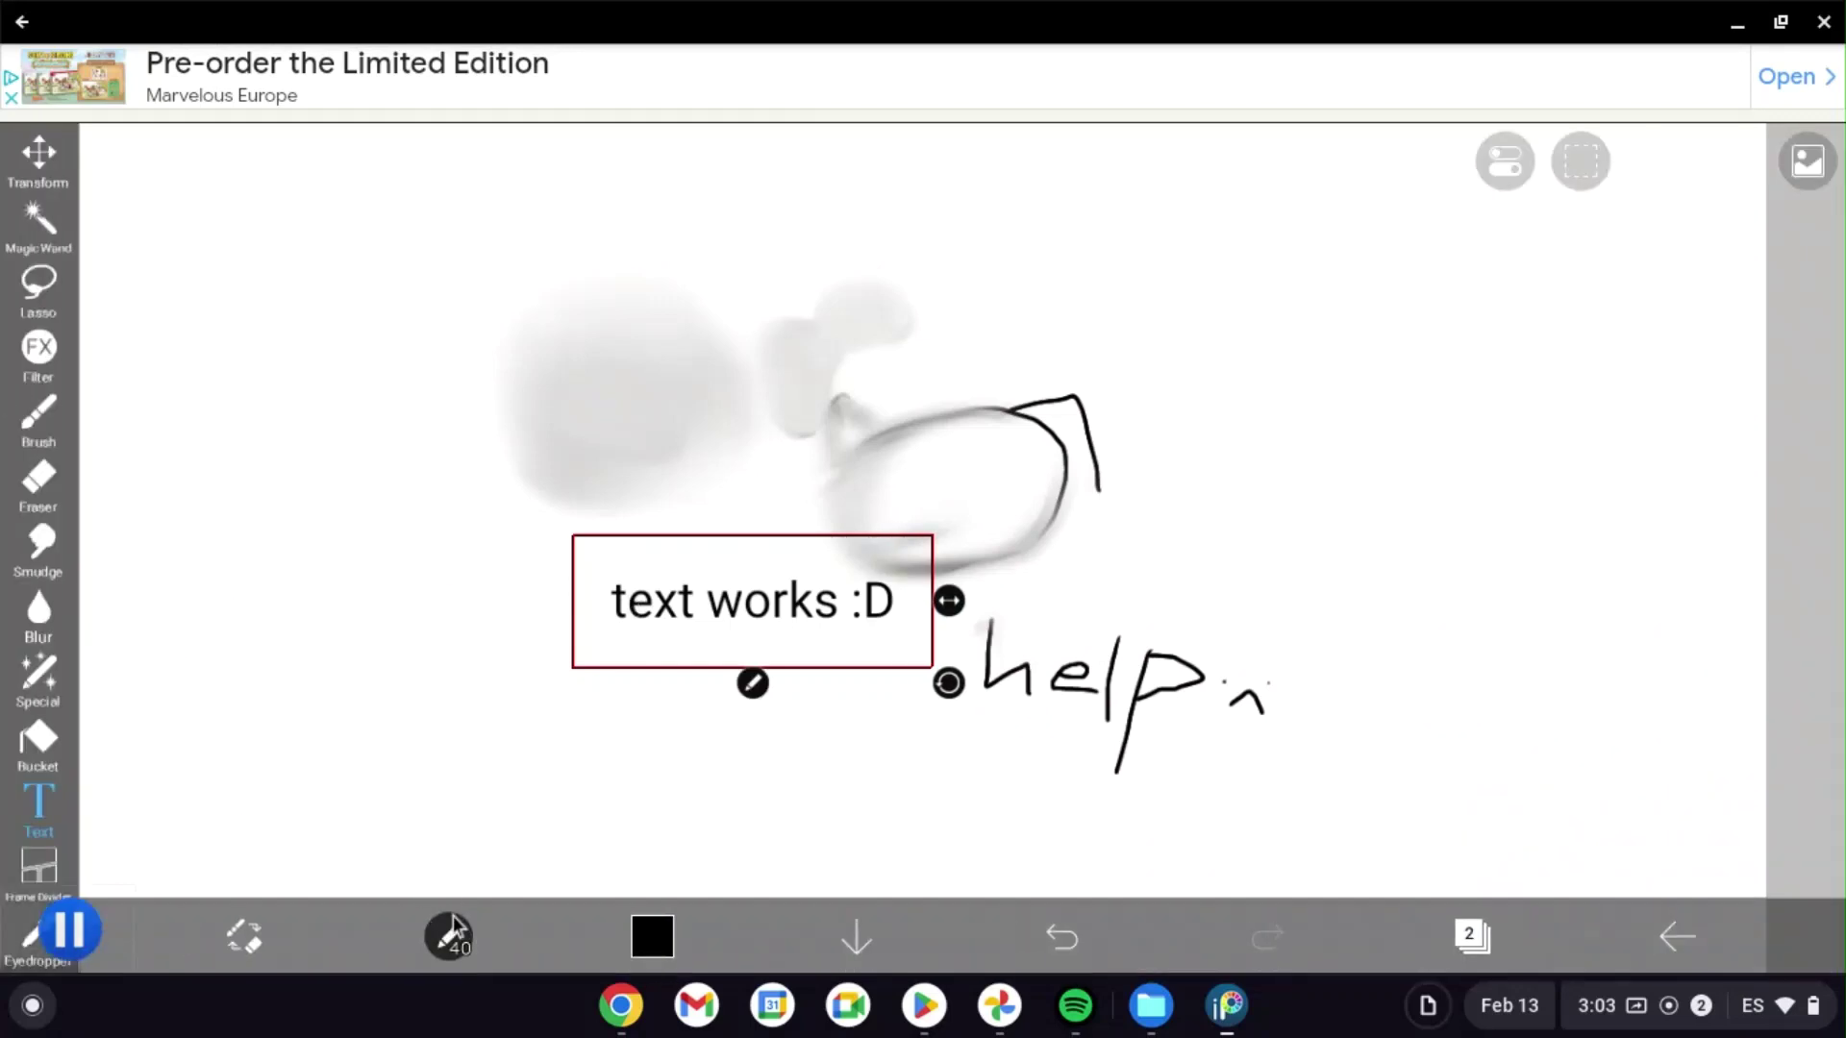
Choose the Felt Tip Pen (Soft) brush at 8.0 px from the Basic brush list.
click(38, 431)
click(452, 940)
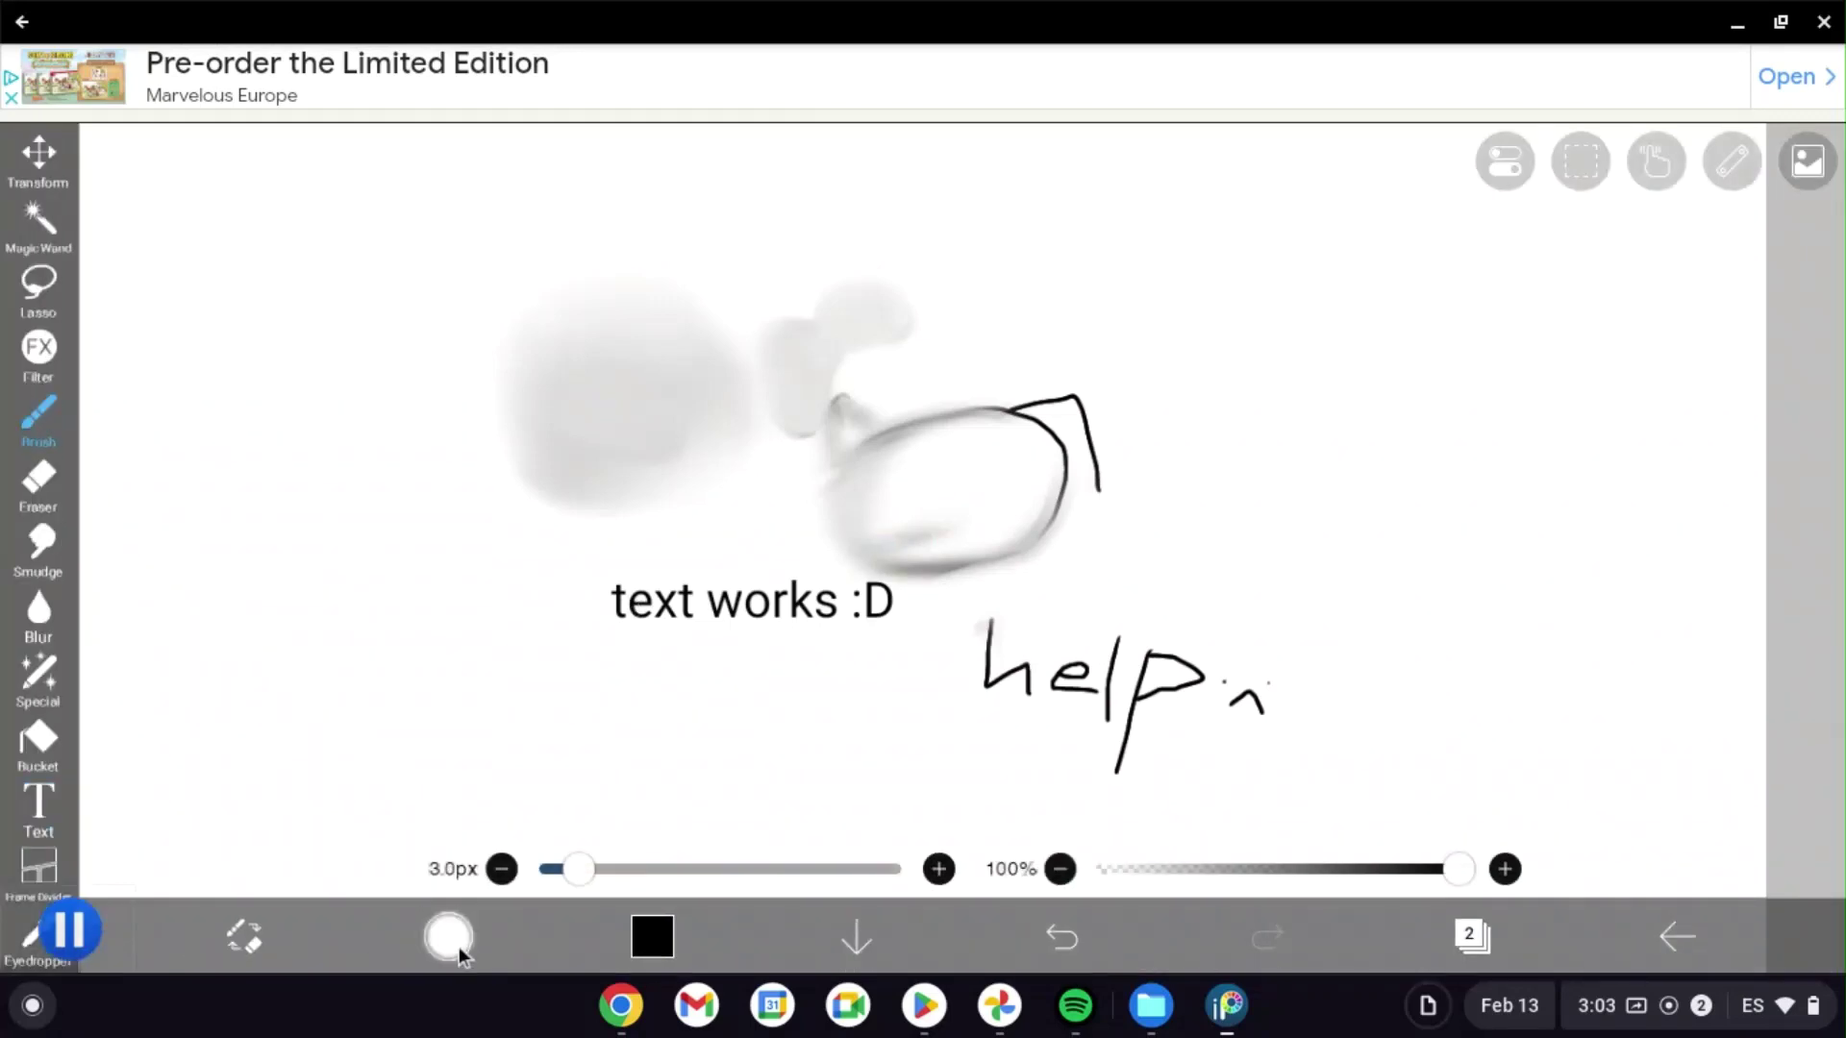
scroll(393, 414, down, 15)
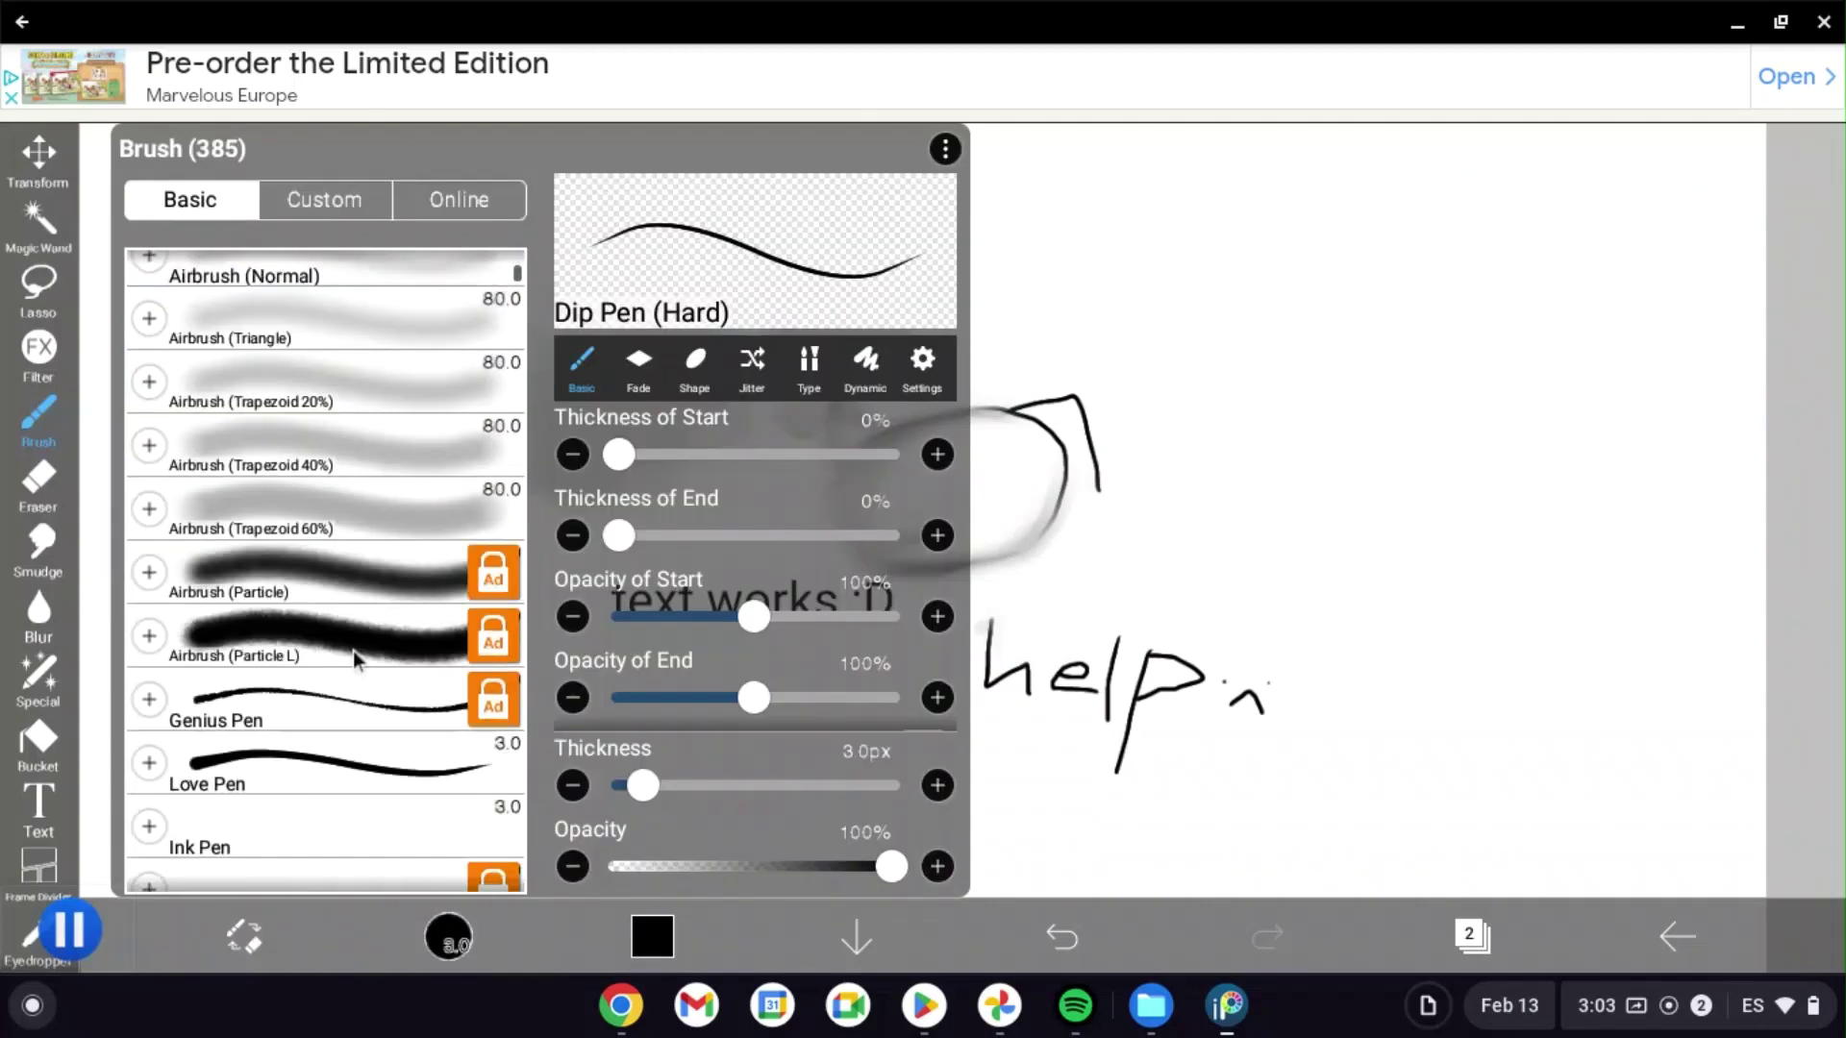
scroll(354, 423, down, 20)
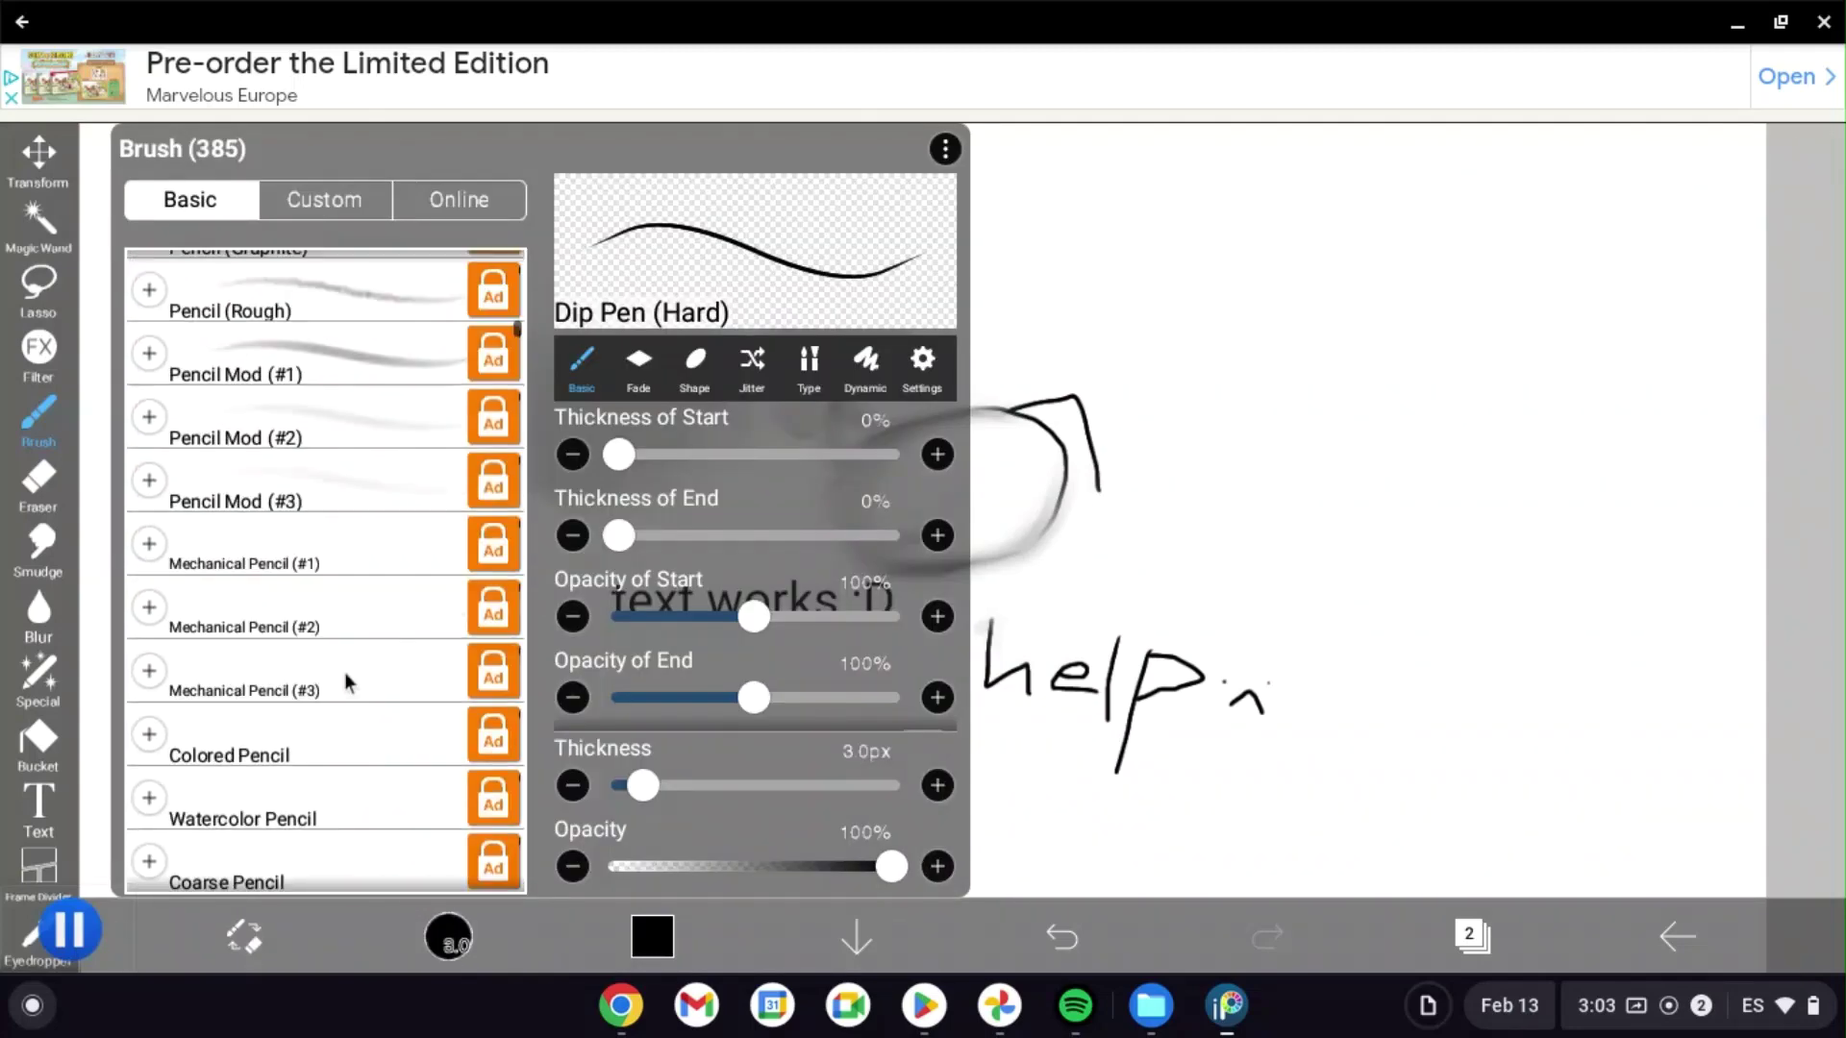
click(338, 185)
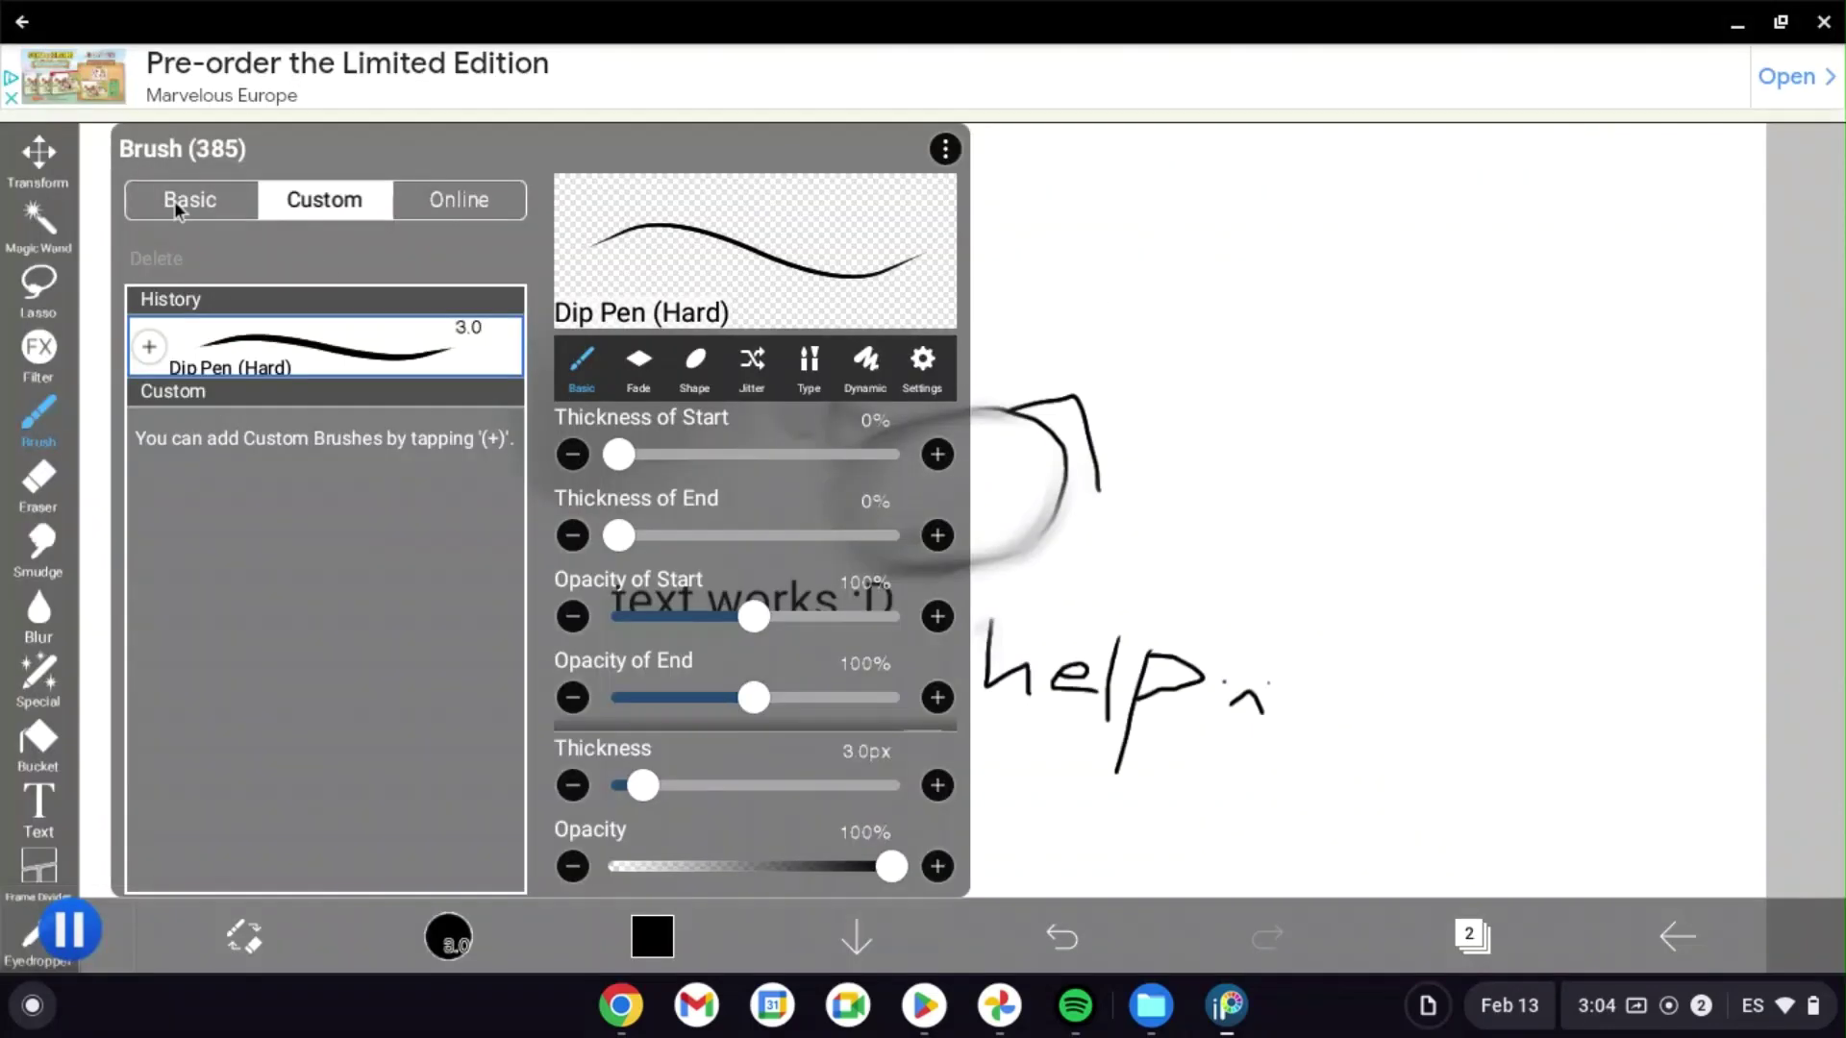
click(177, 199)
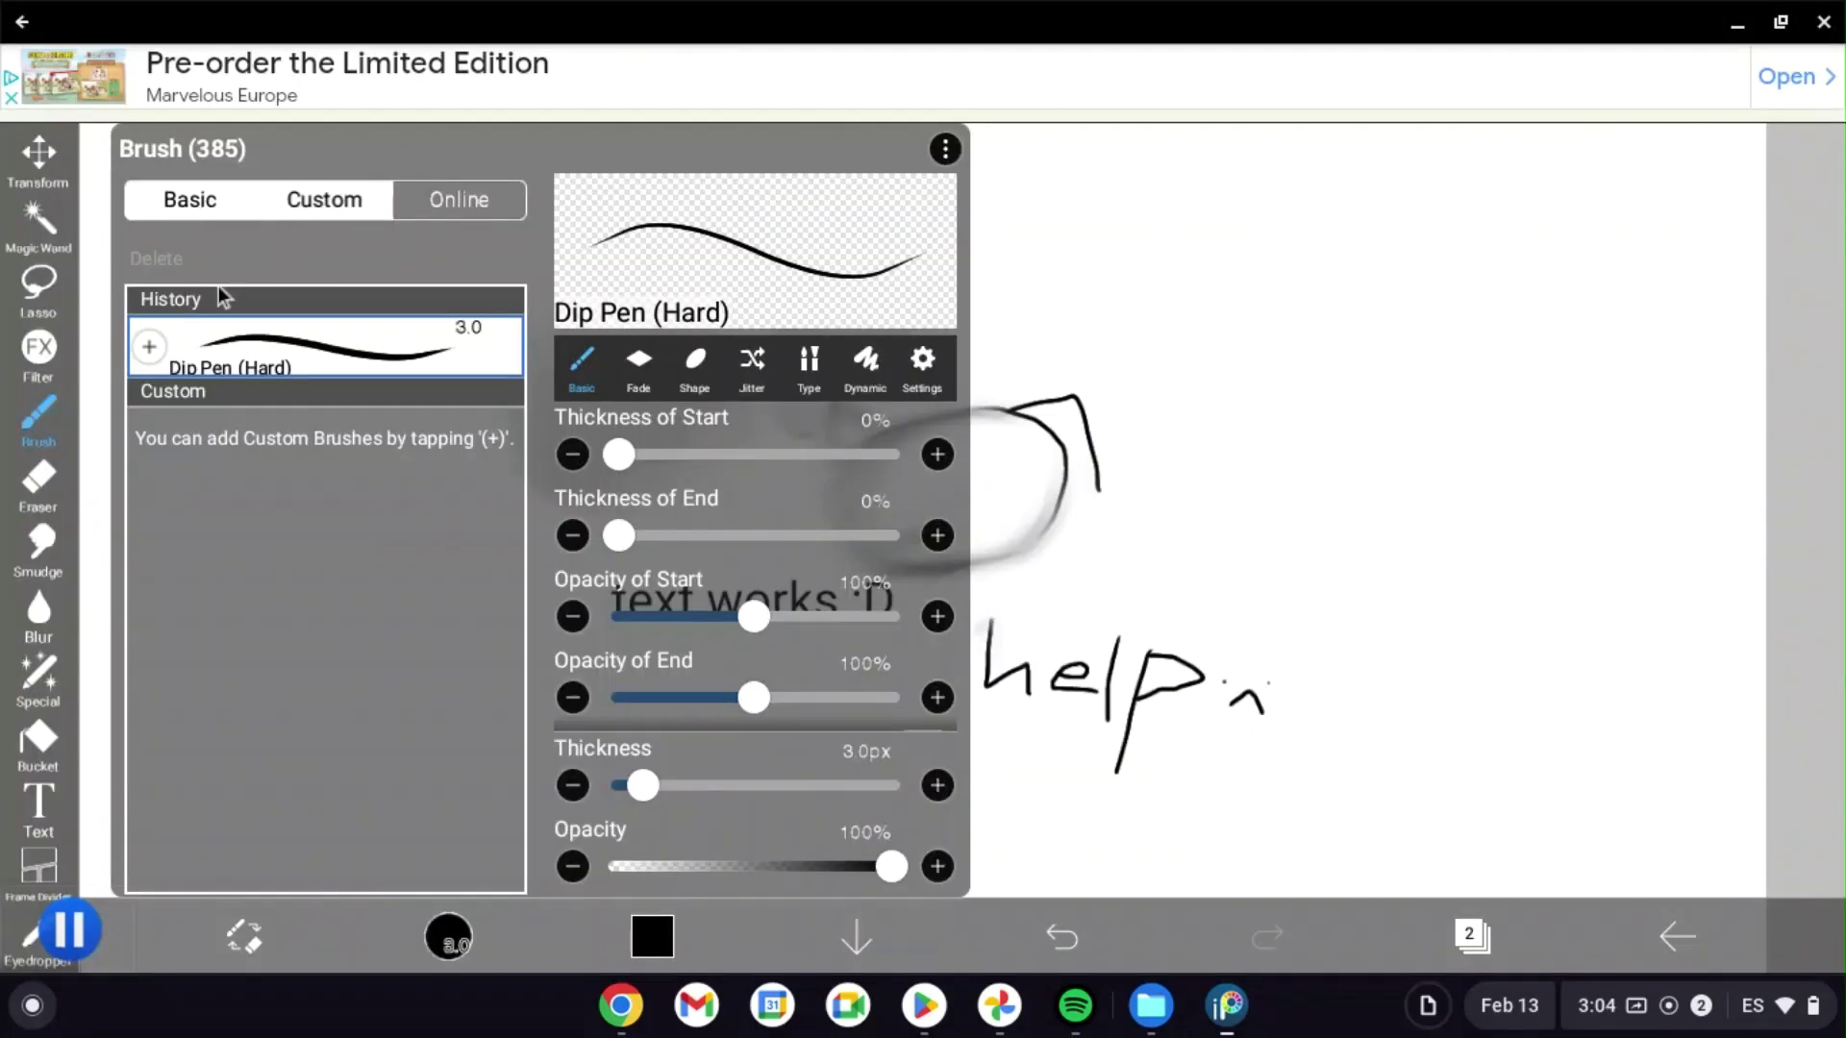
click(320, 495)
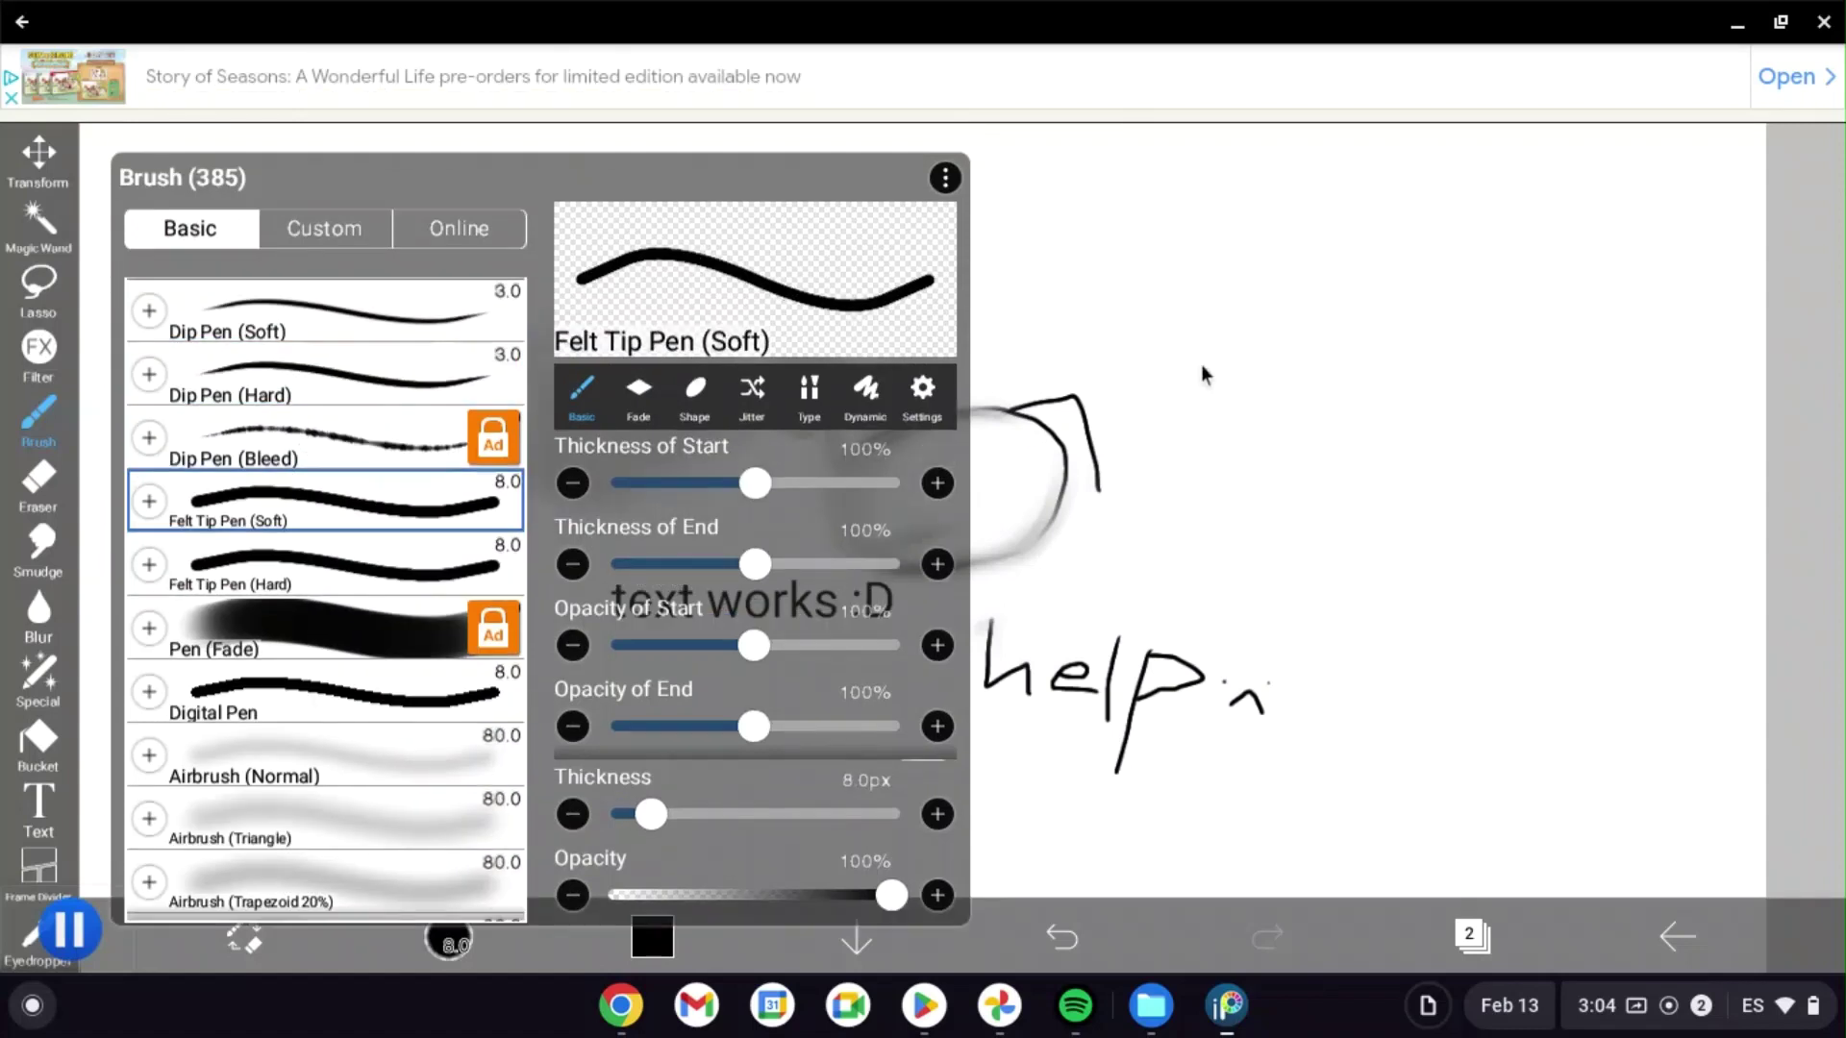
click(1199, 371)
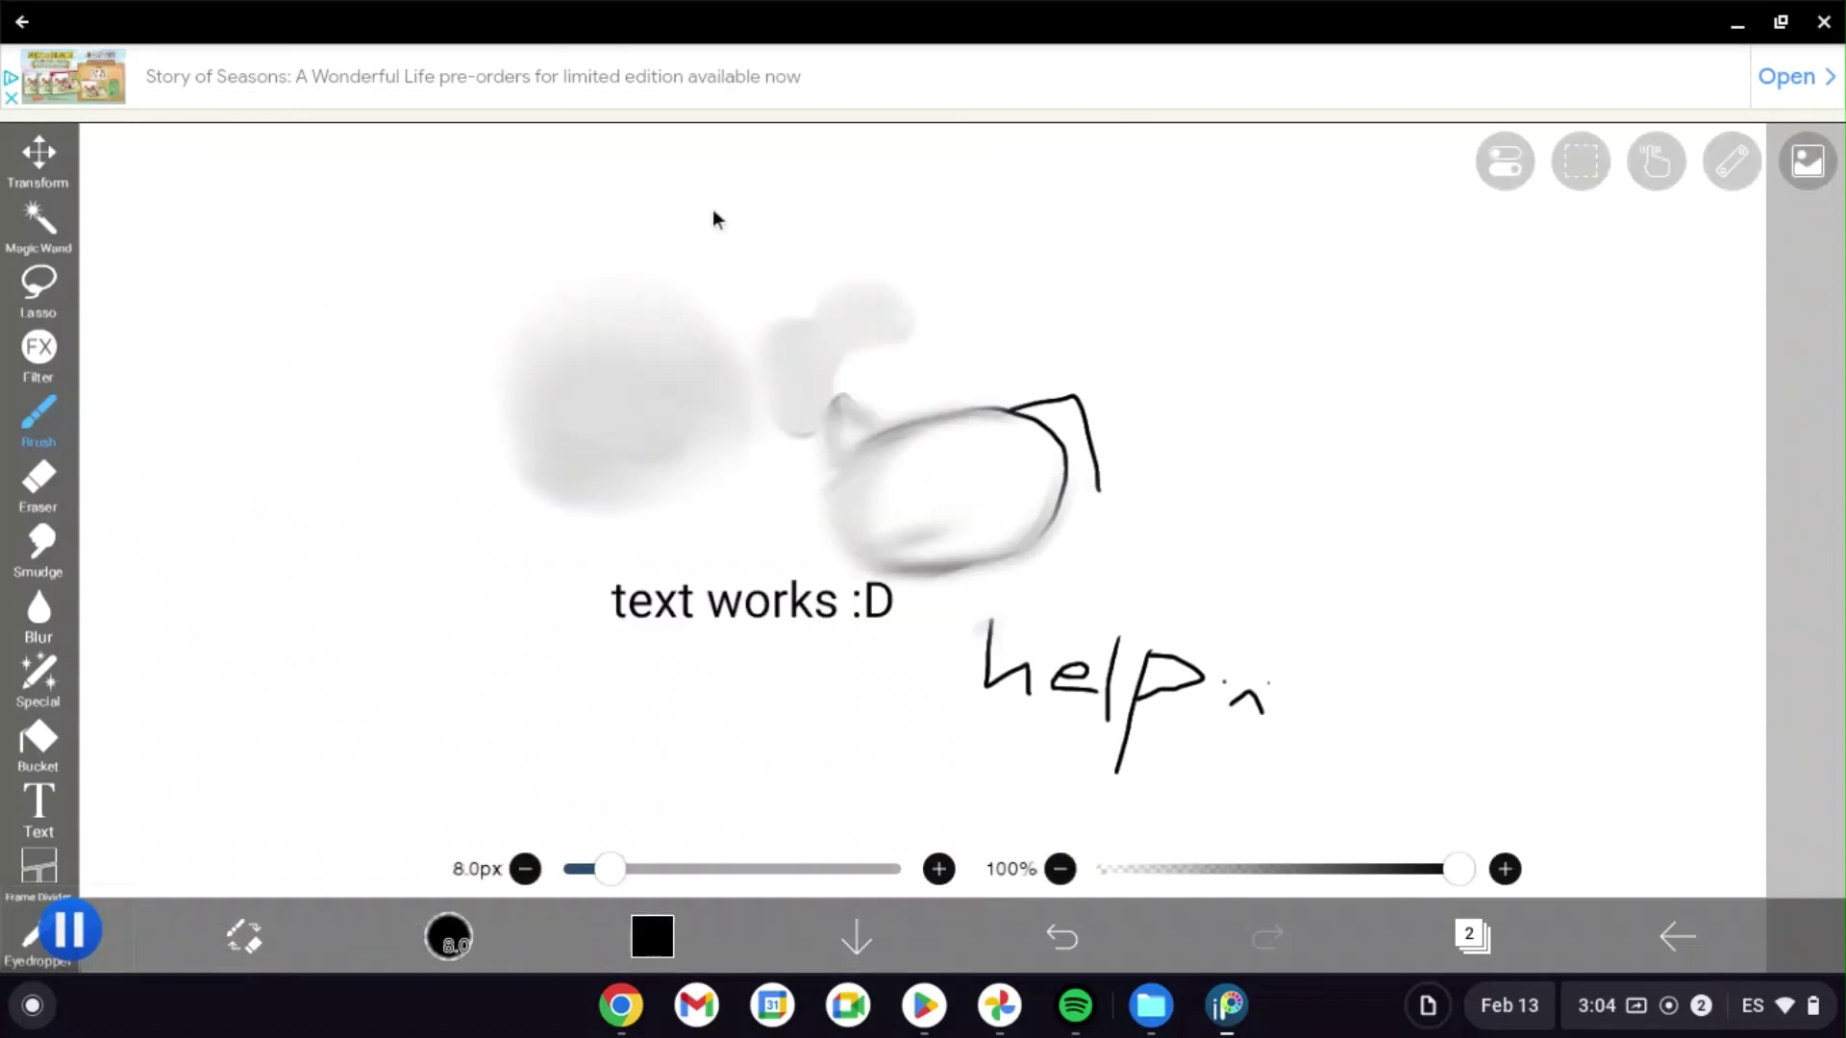
Make layer 1 current and draw a black zigzag right of the oval.
click(614, 379)
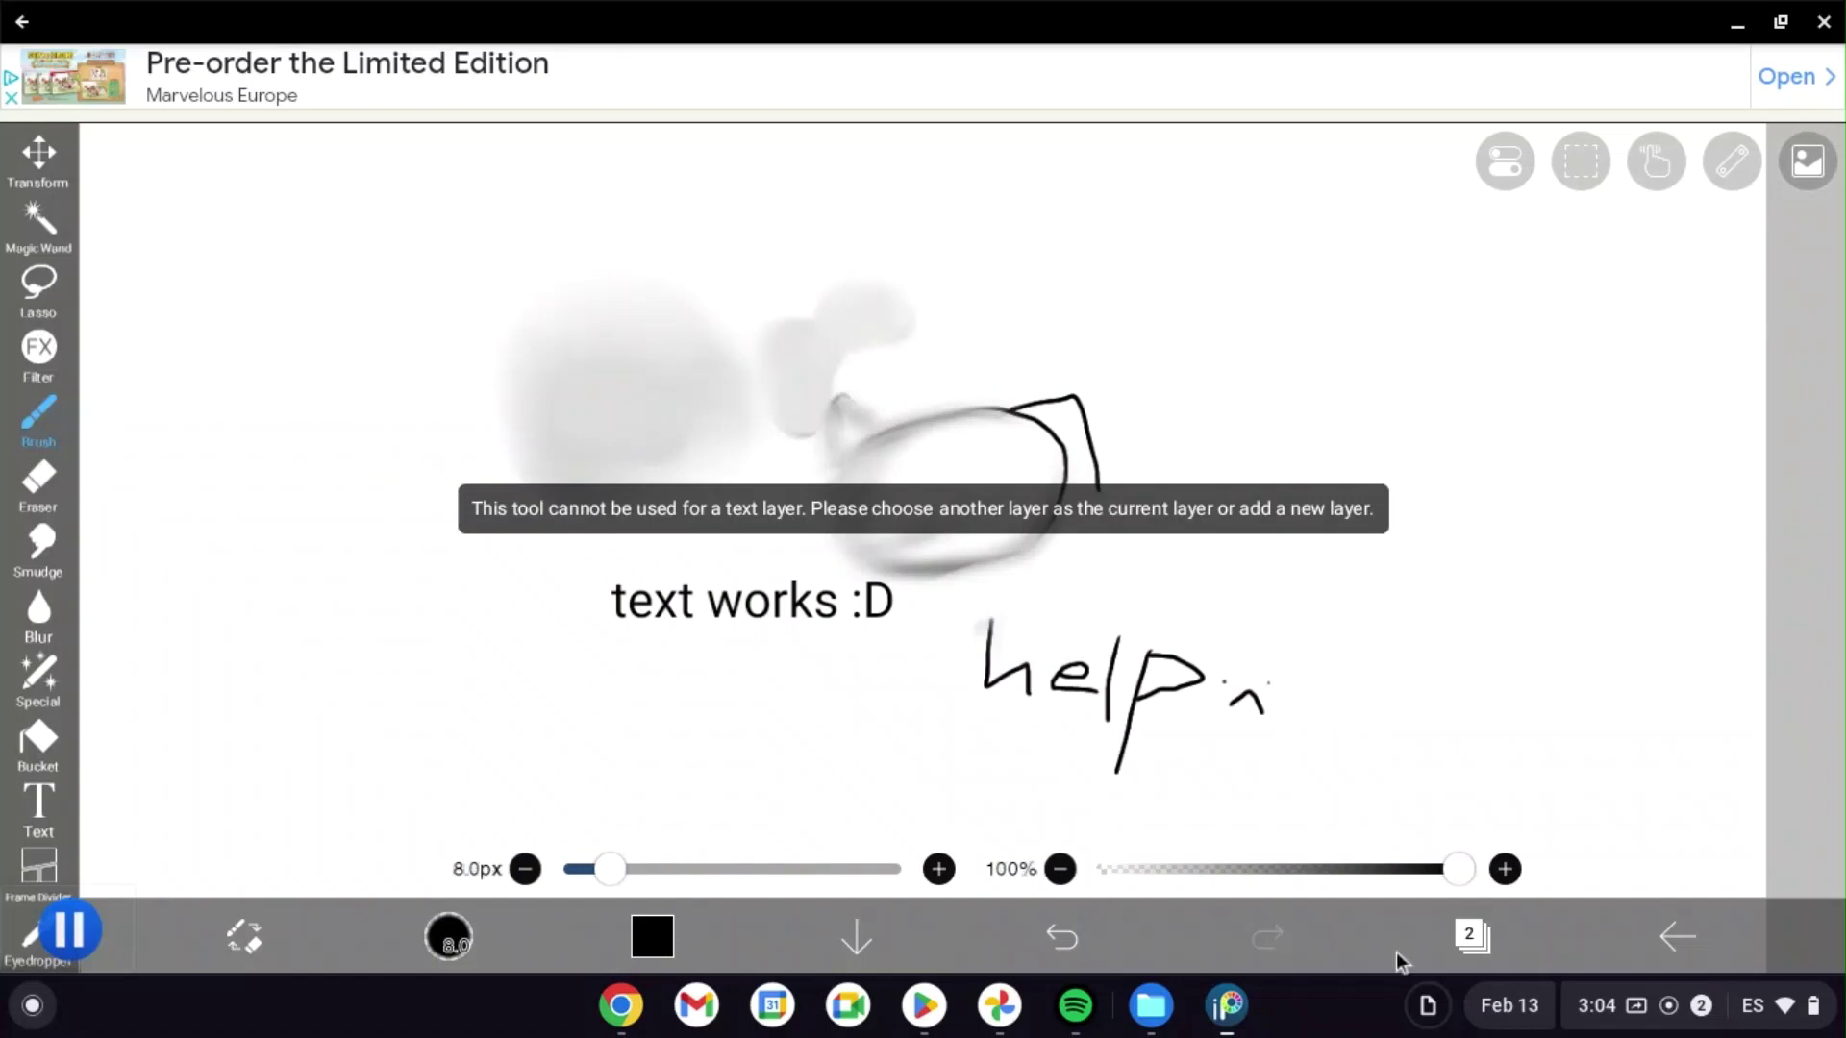
click(1472, 935)
click(1456, 716)
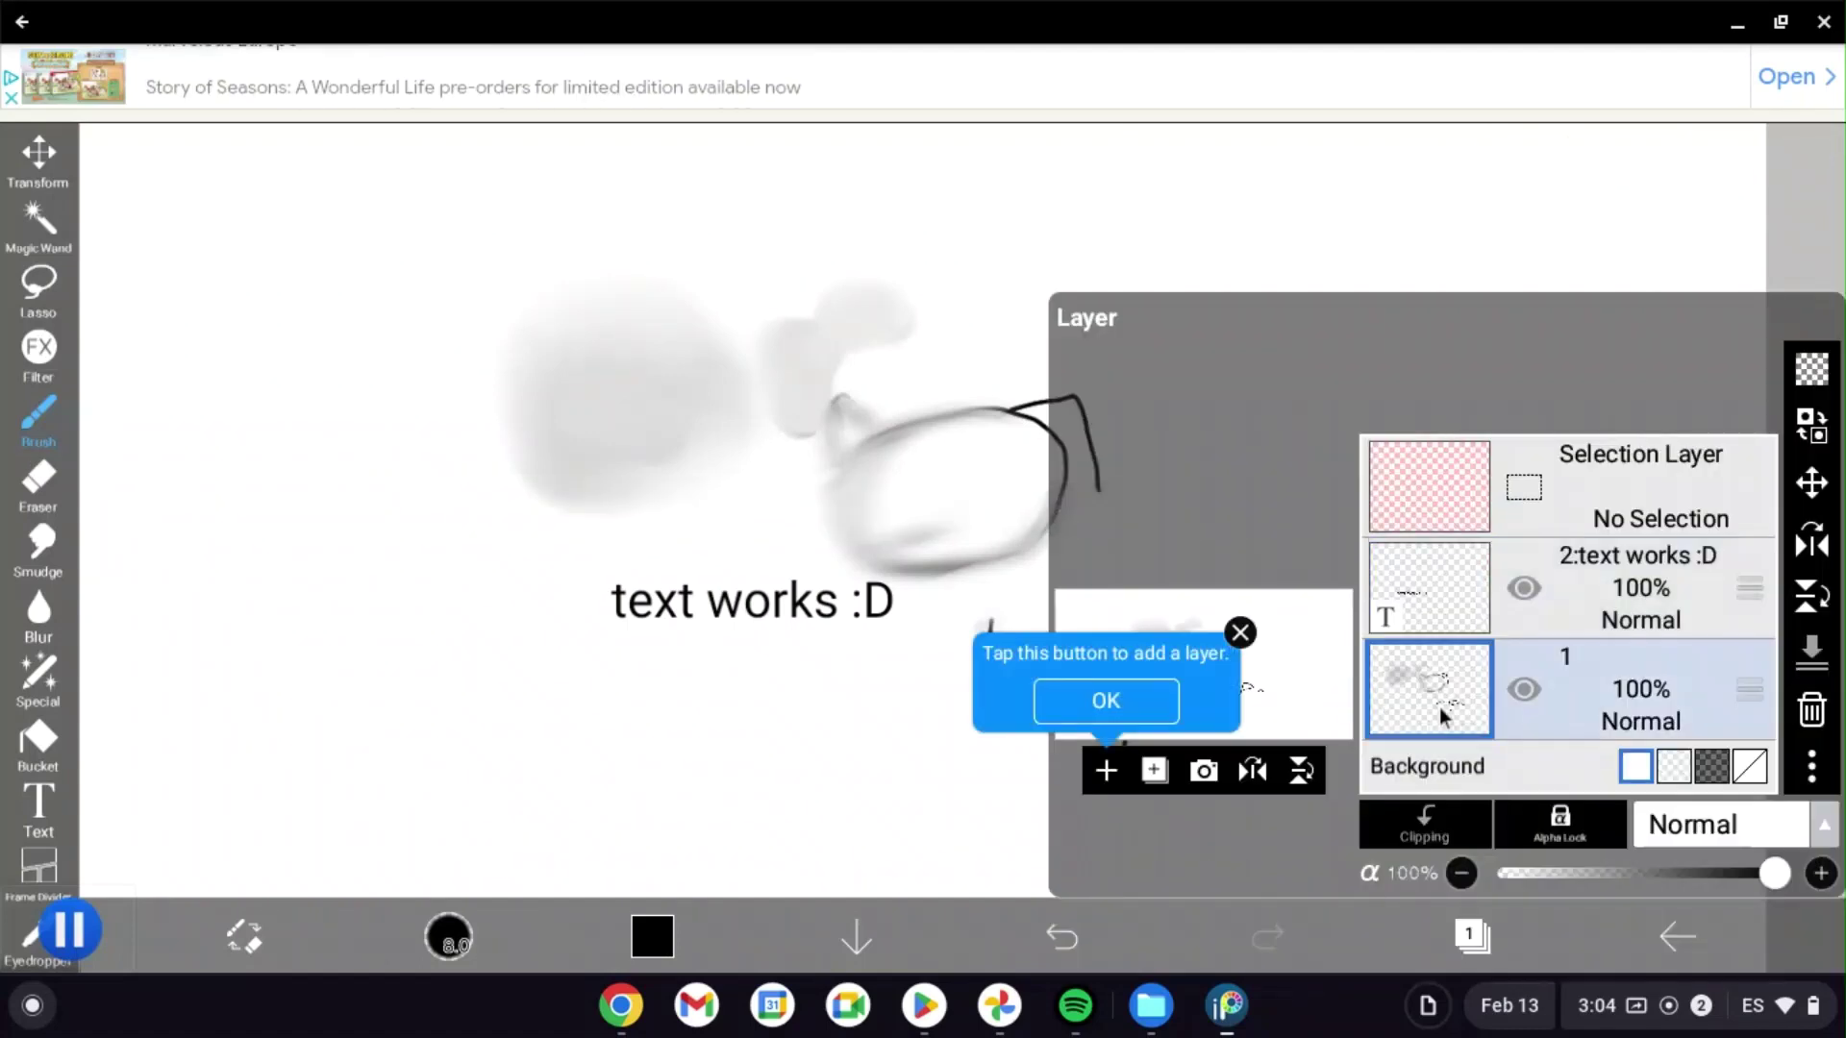
click(804, 494)
mouse_move(1359, 377)
mouse_down()
mouse_move(1342, 489)
mouse_move(1387, 537)
mouse_move(1397, 586)
mouse_up()
Open layer 1's options menu and dismiss the add-layer and picture-import tips.
click(1472, 936)
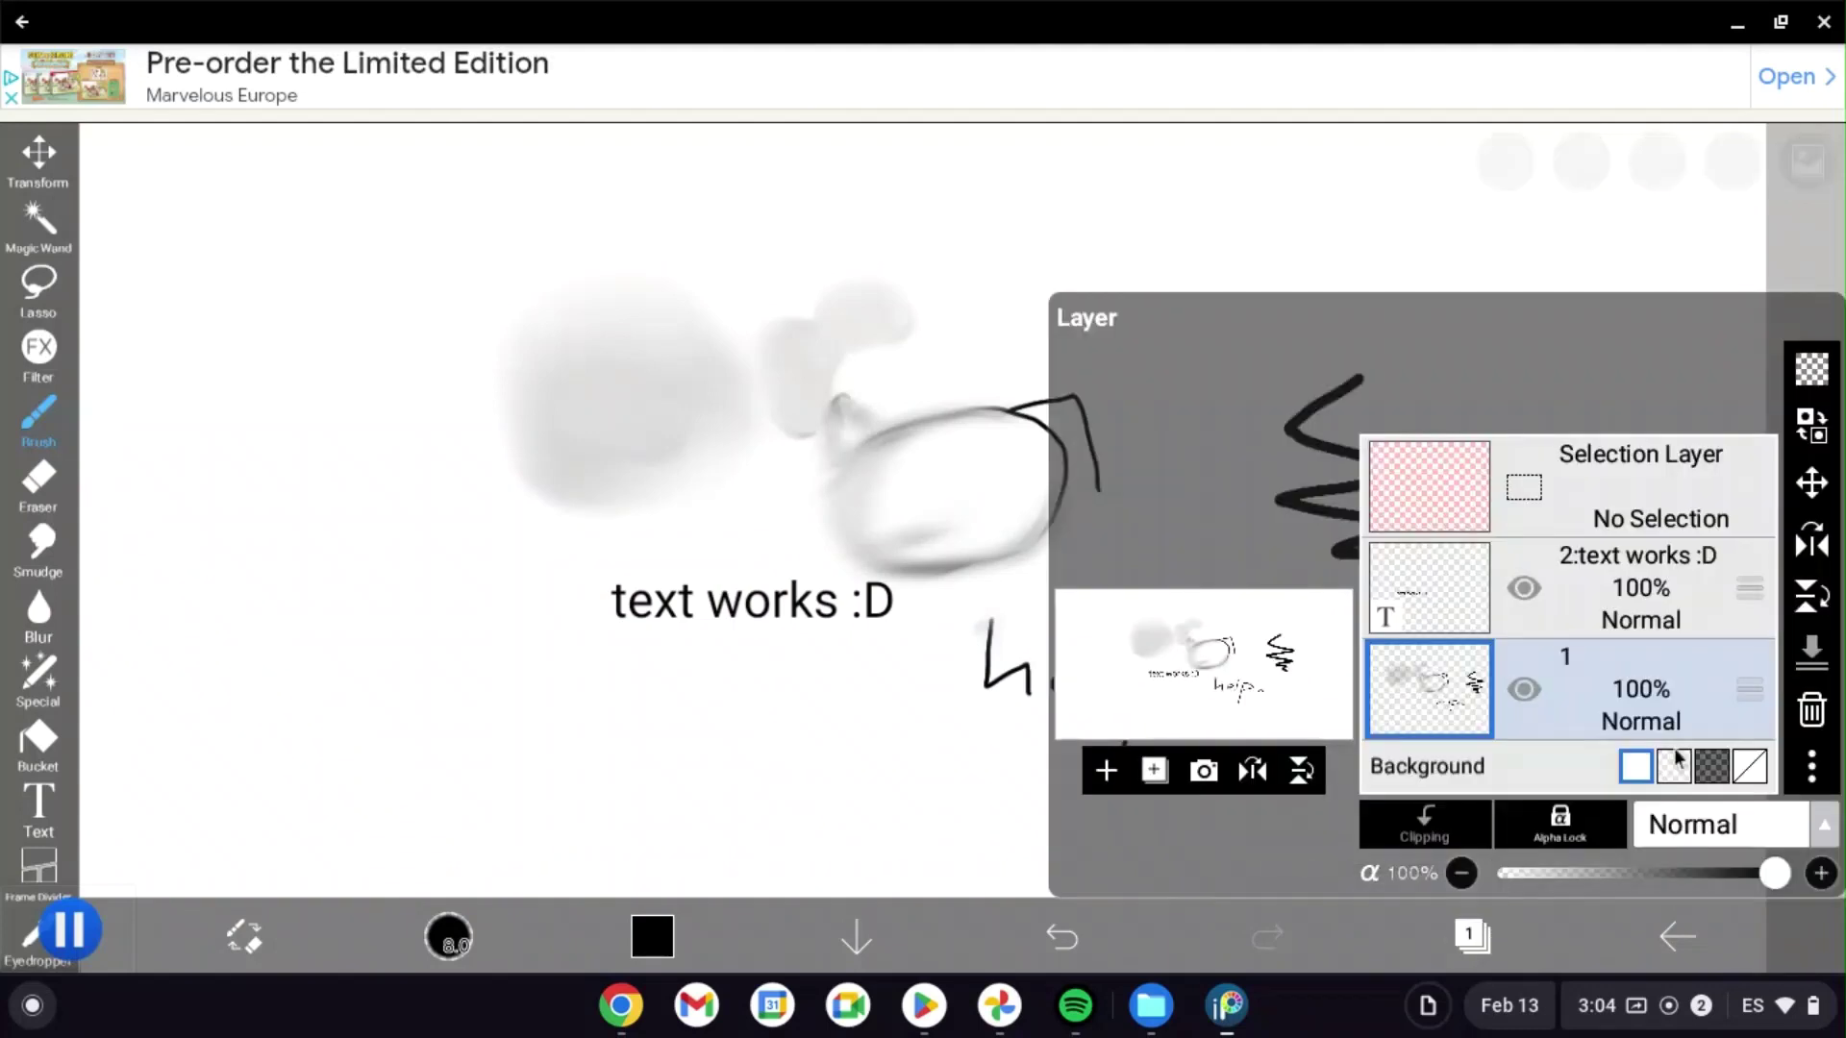
click(1813, 769)
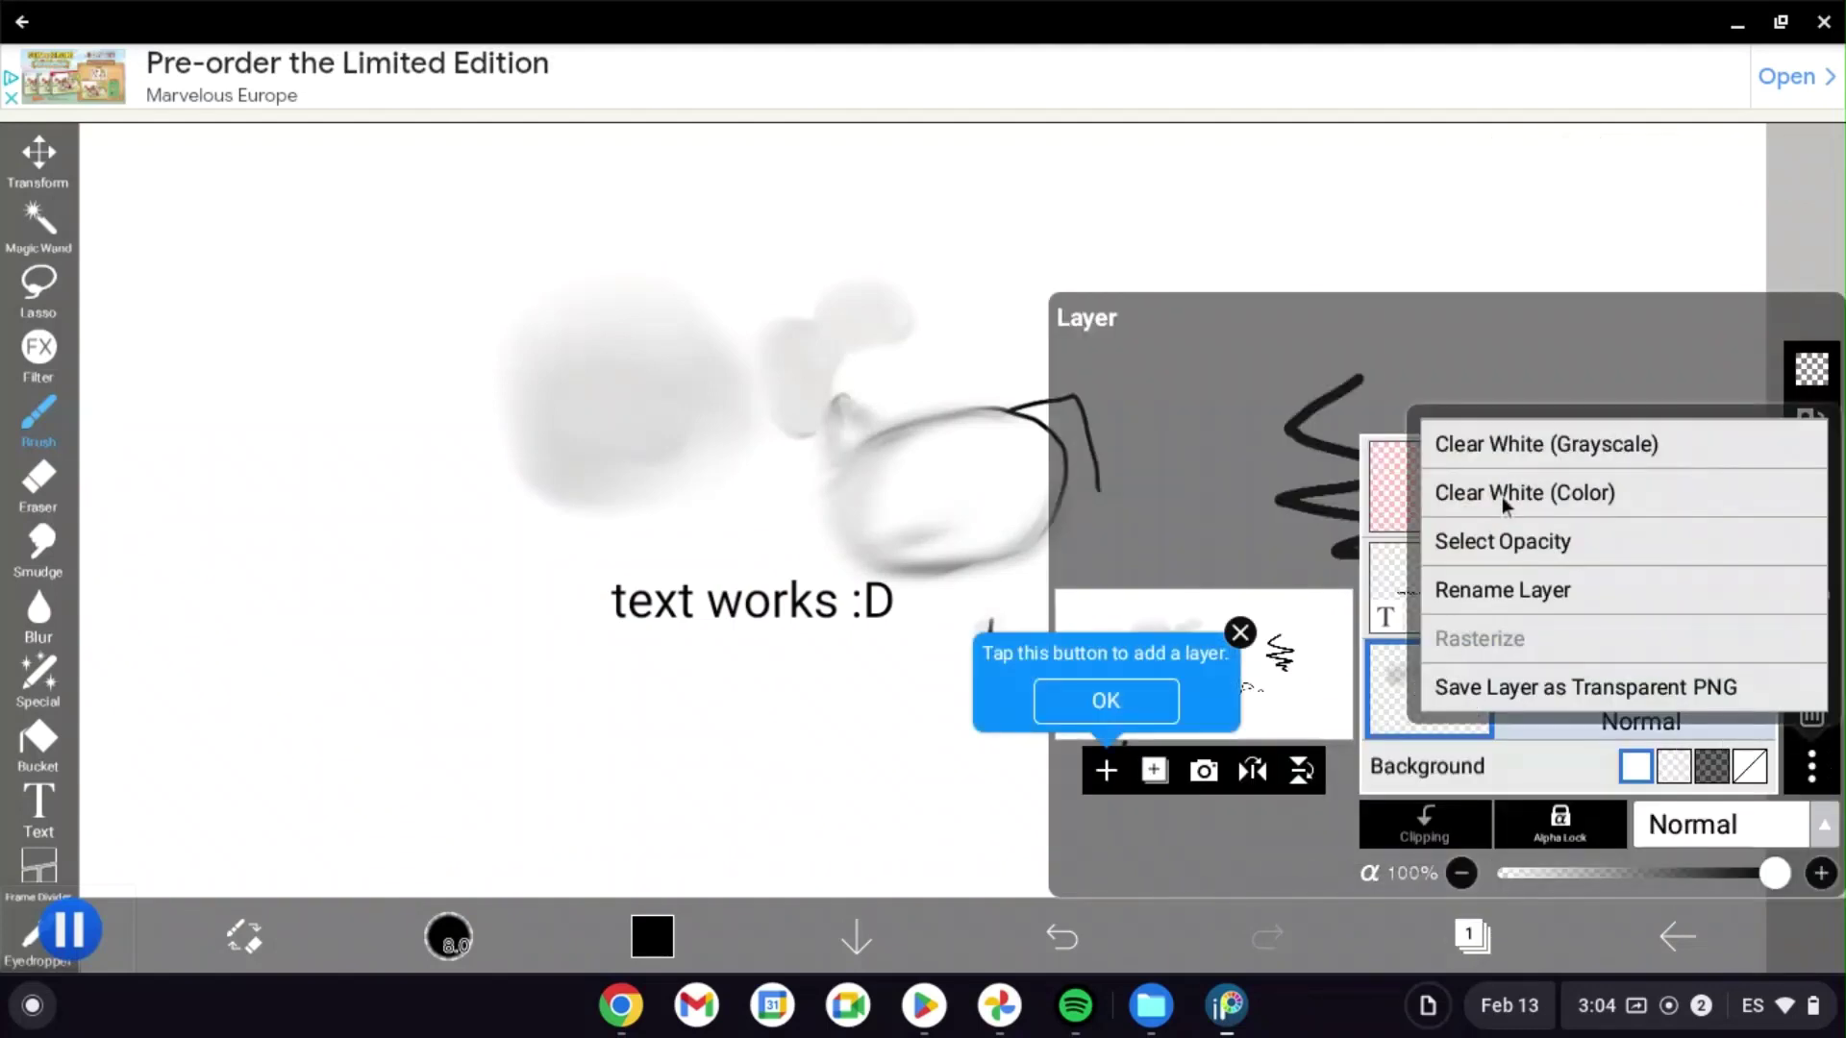
click(1104, 709)
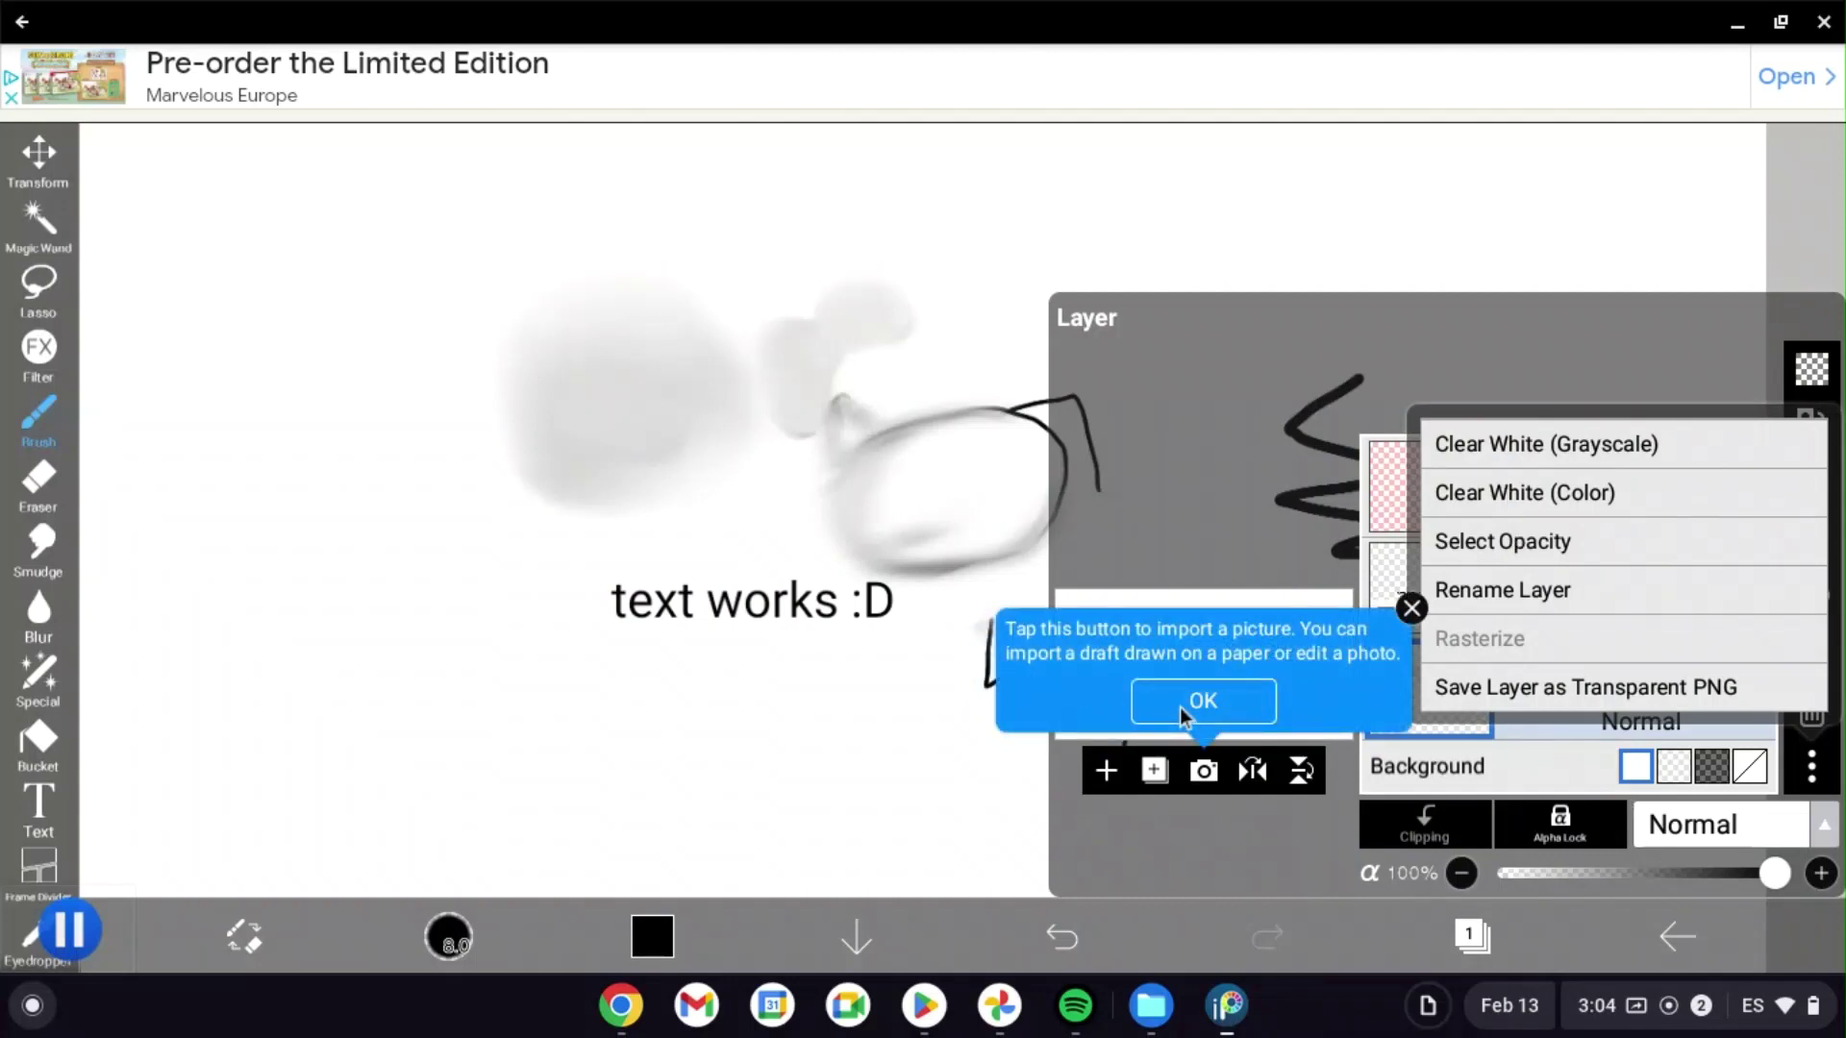
click(1182, 711)
click(1684, 796)
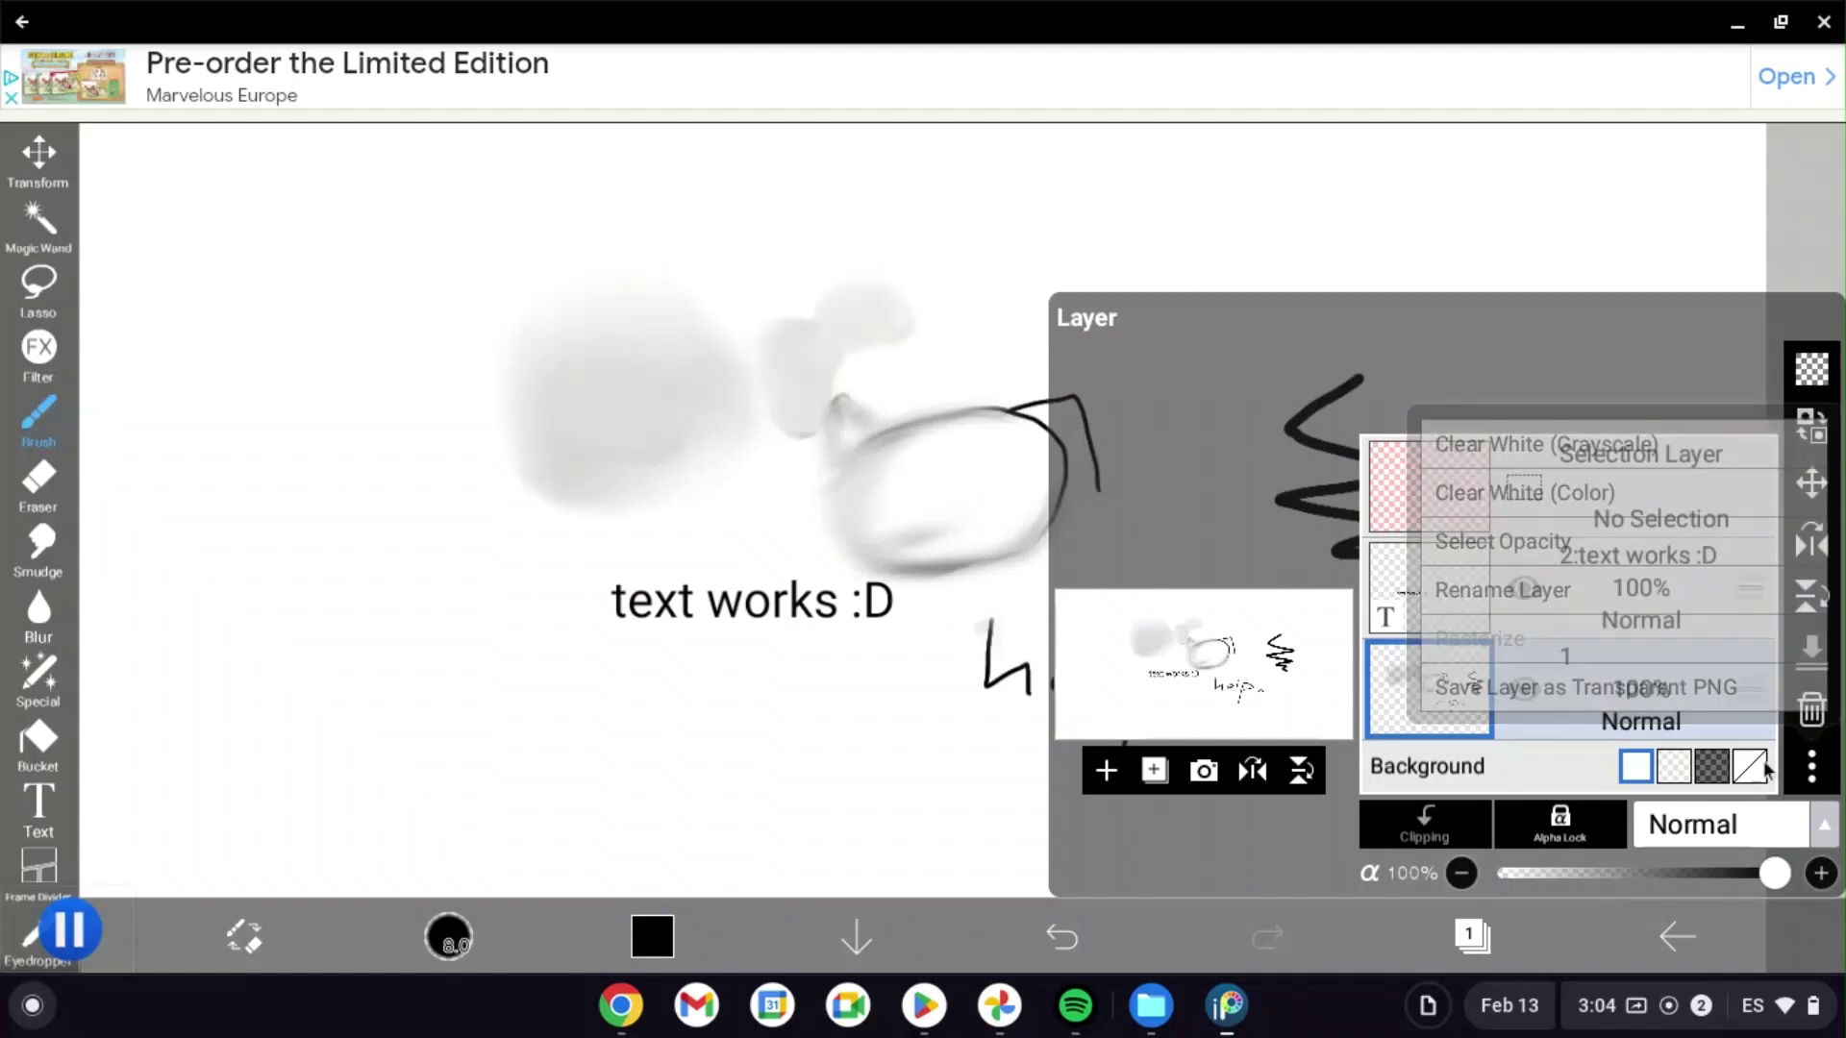
Flip layer 1 vertically and horizontally, restoring each flip to normal.
click(1825, 594)
click(1825, 594)
click(1819, 545)
click(1820, 545)
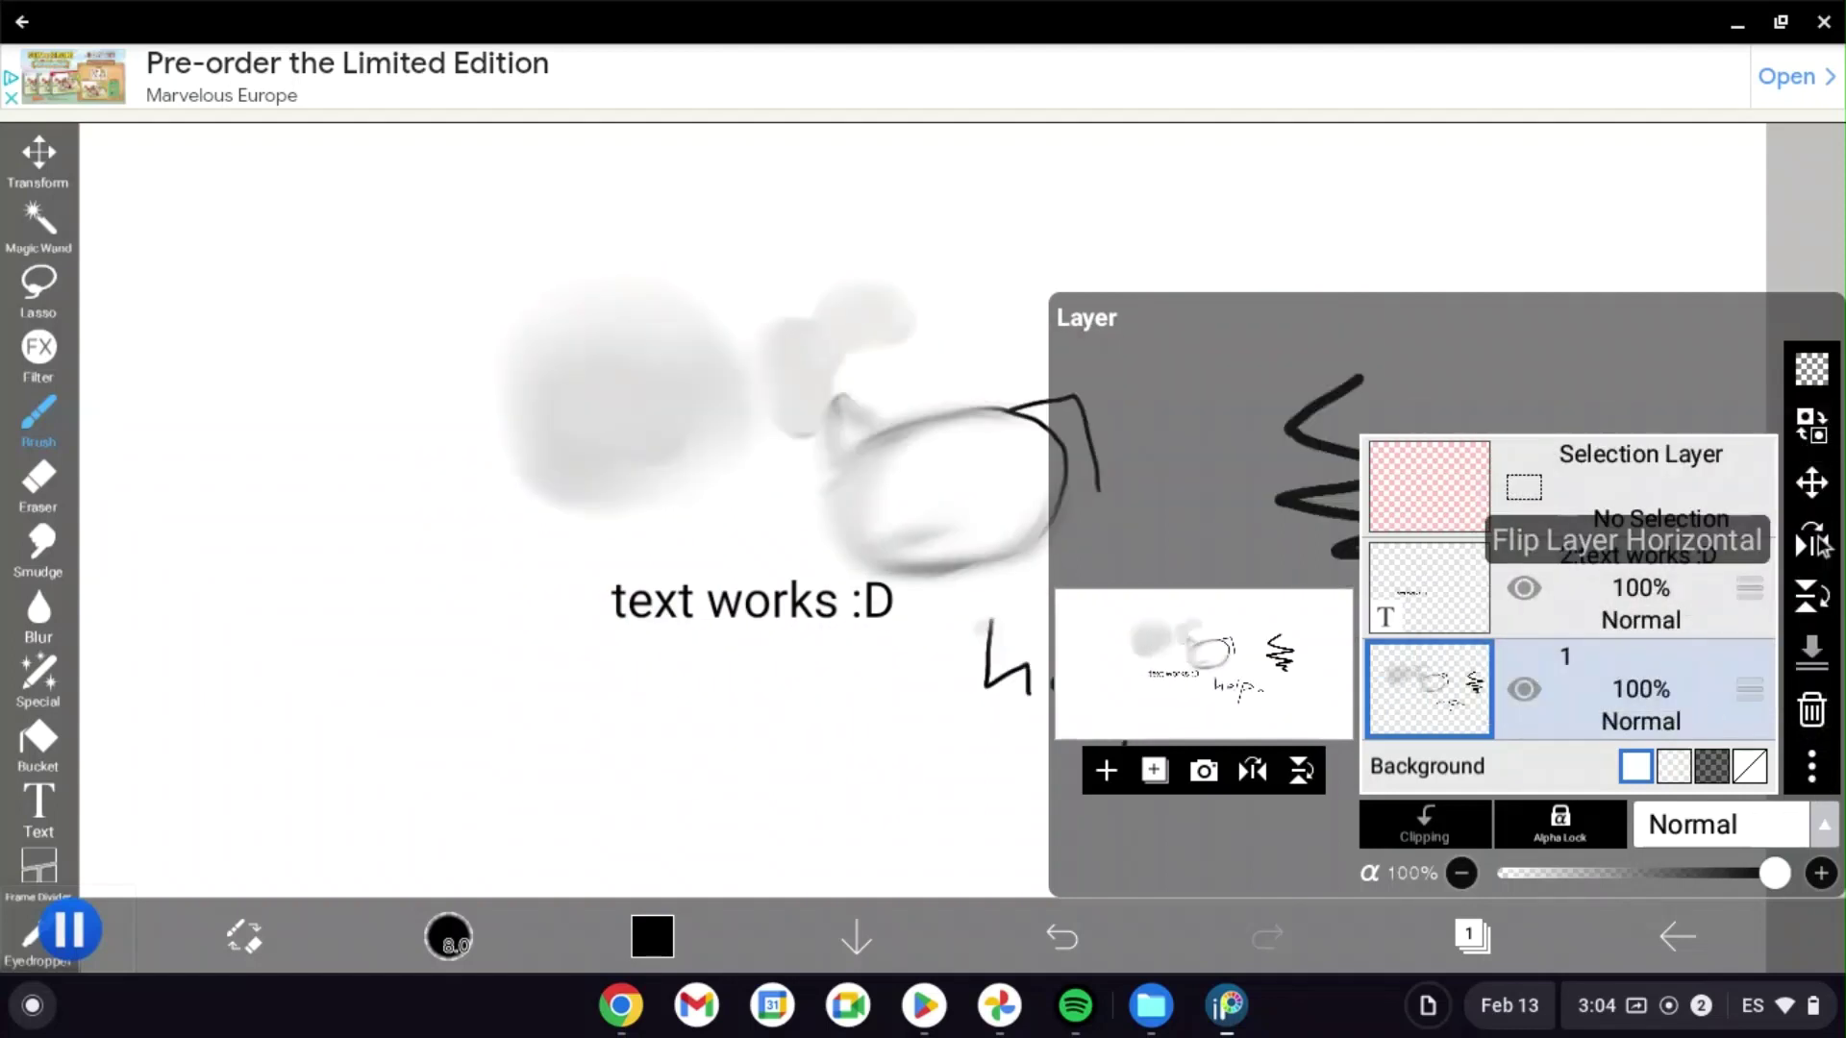
Shrink the brush to 3.8px and draw a small black heart at the canvas left.
click(954, 193)
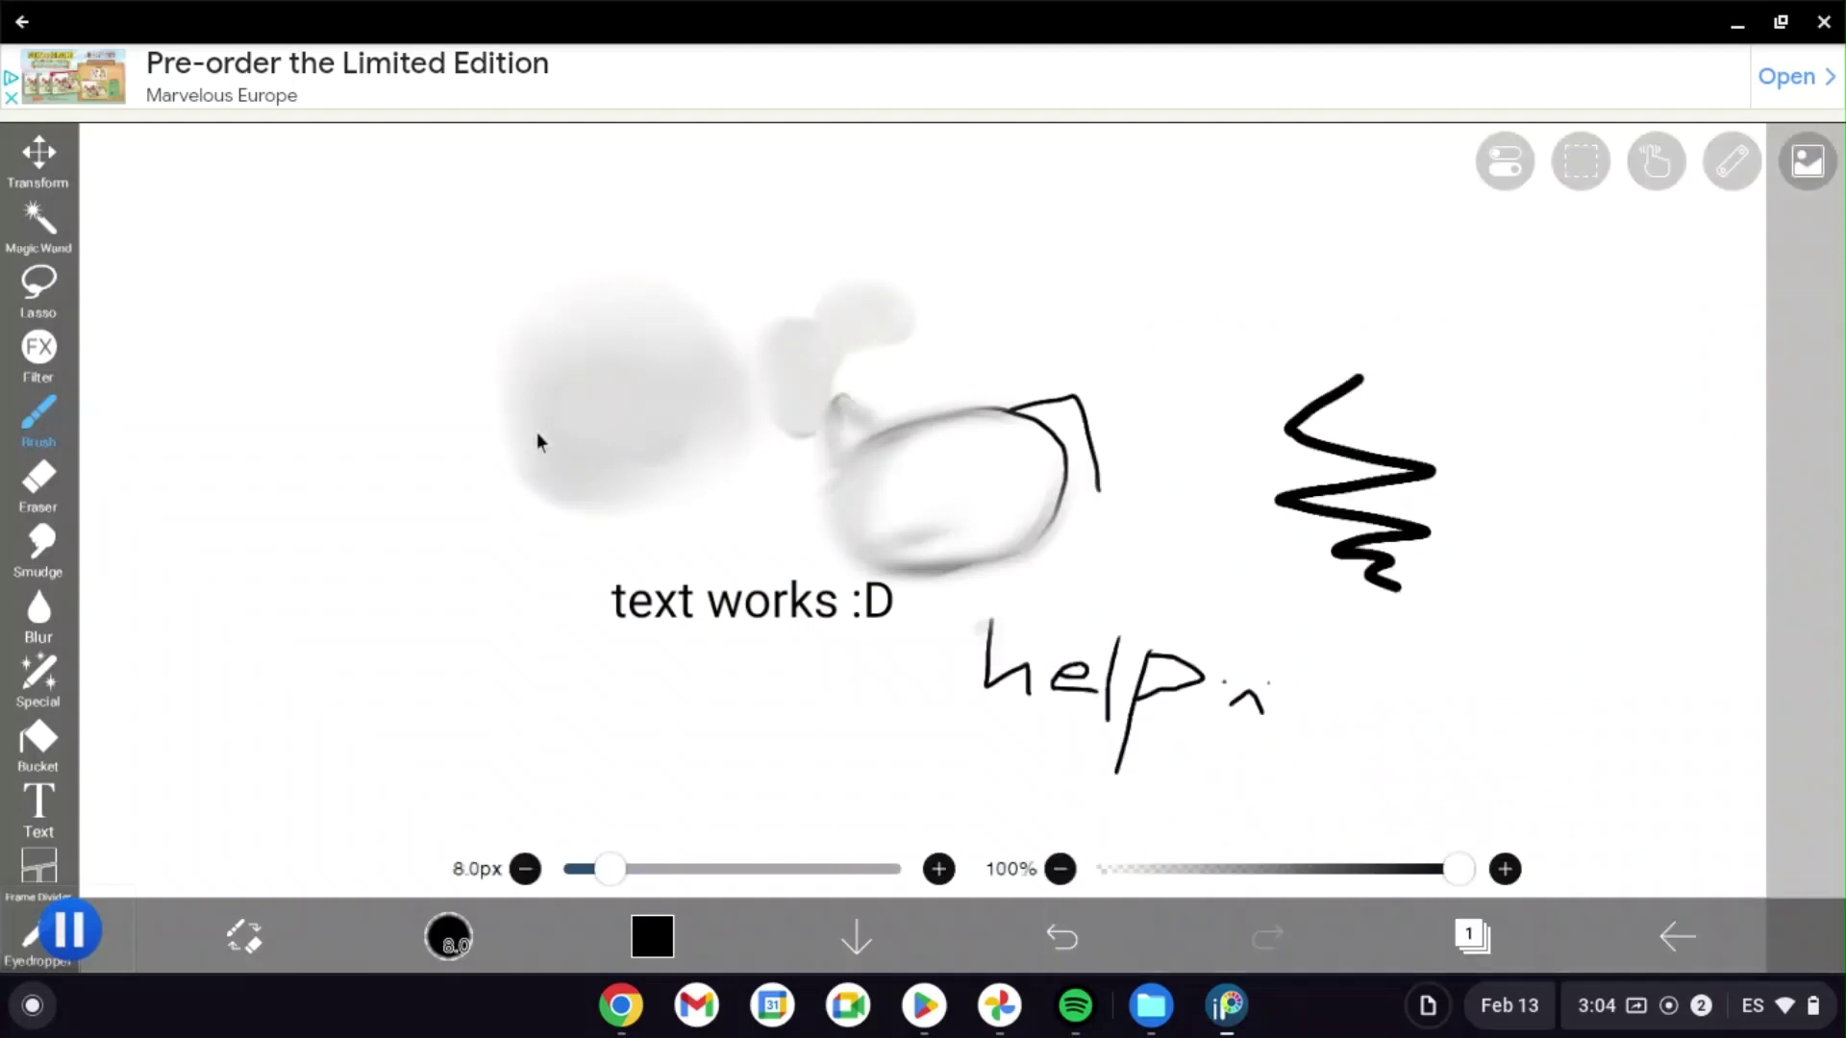
drag(615, 865, 590, 868)
mouse_move(336, 505)
mouse_down()
mouse_move(316, 433)
mouse_move(338, 500)
mouse_move(391, 452)
mouse_move(351, 490)
mouse_up()
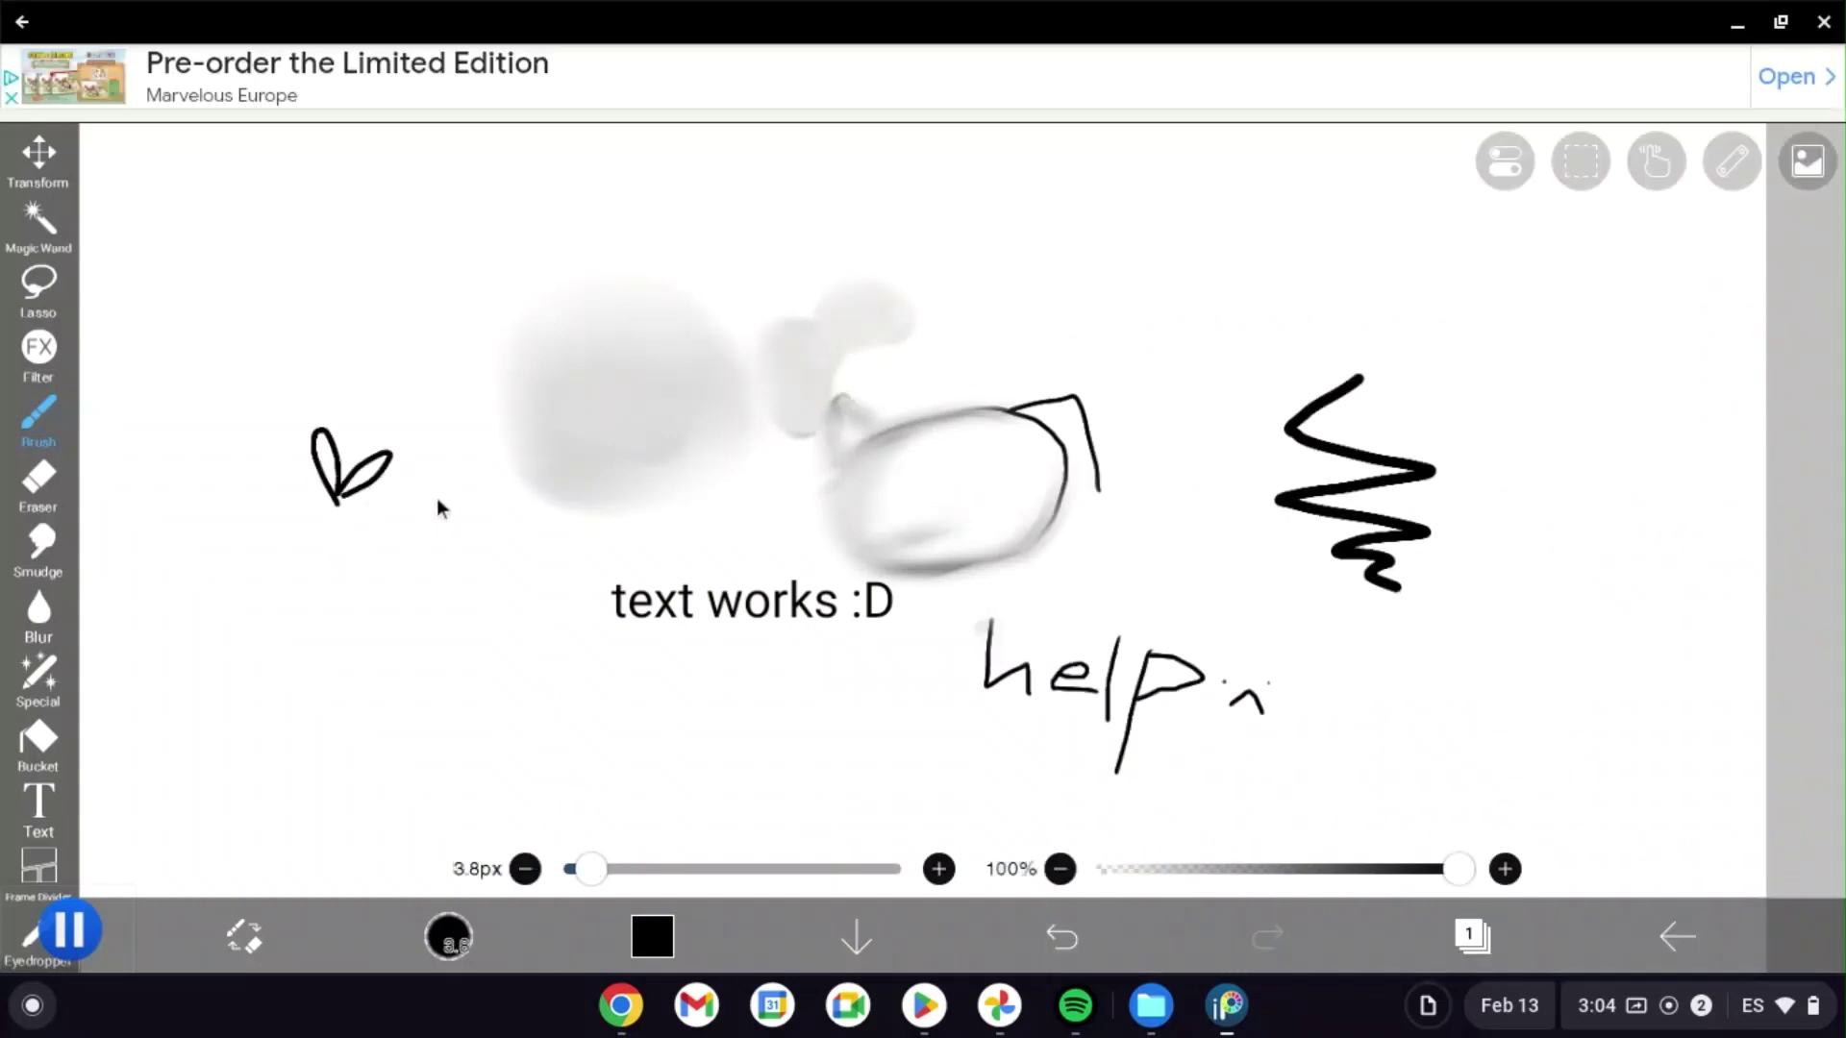
Add a dot and short squiggle below the heart, plus a small mark left of 'text works :D'.
click(409, 537)
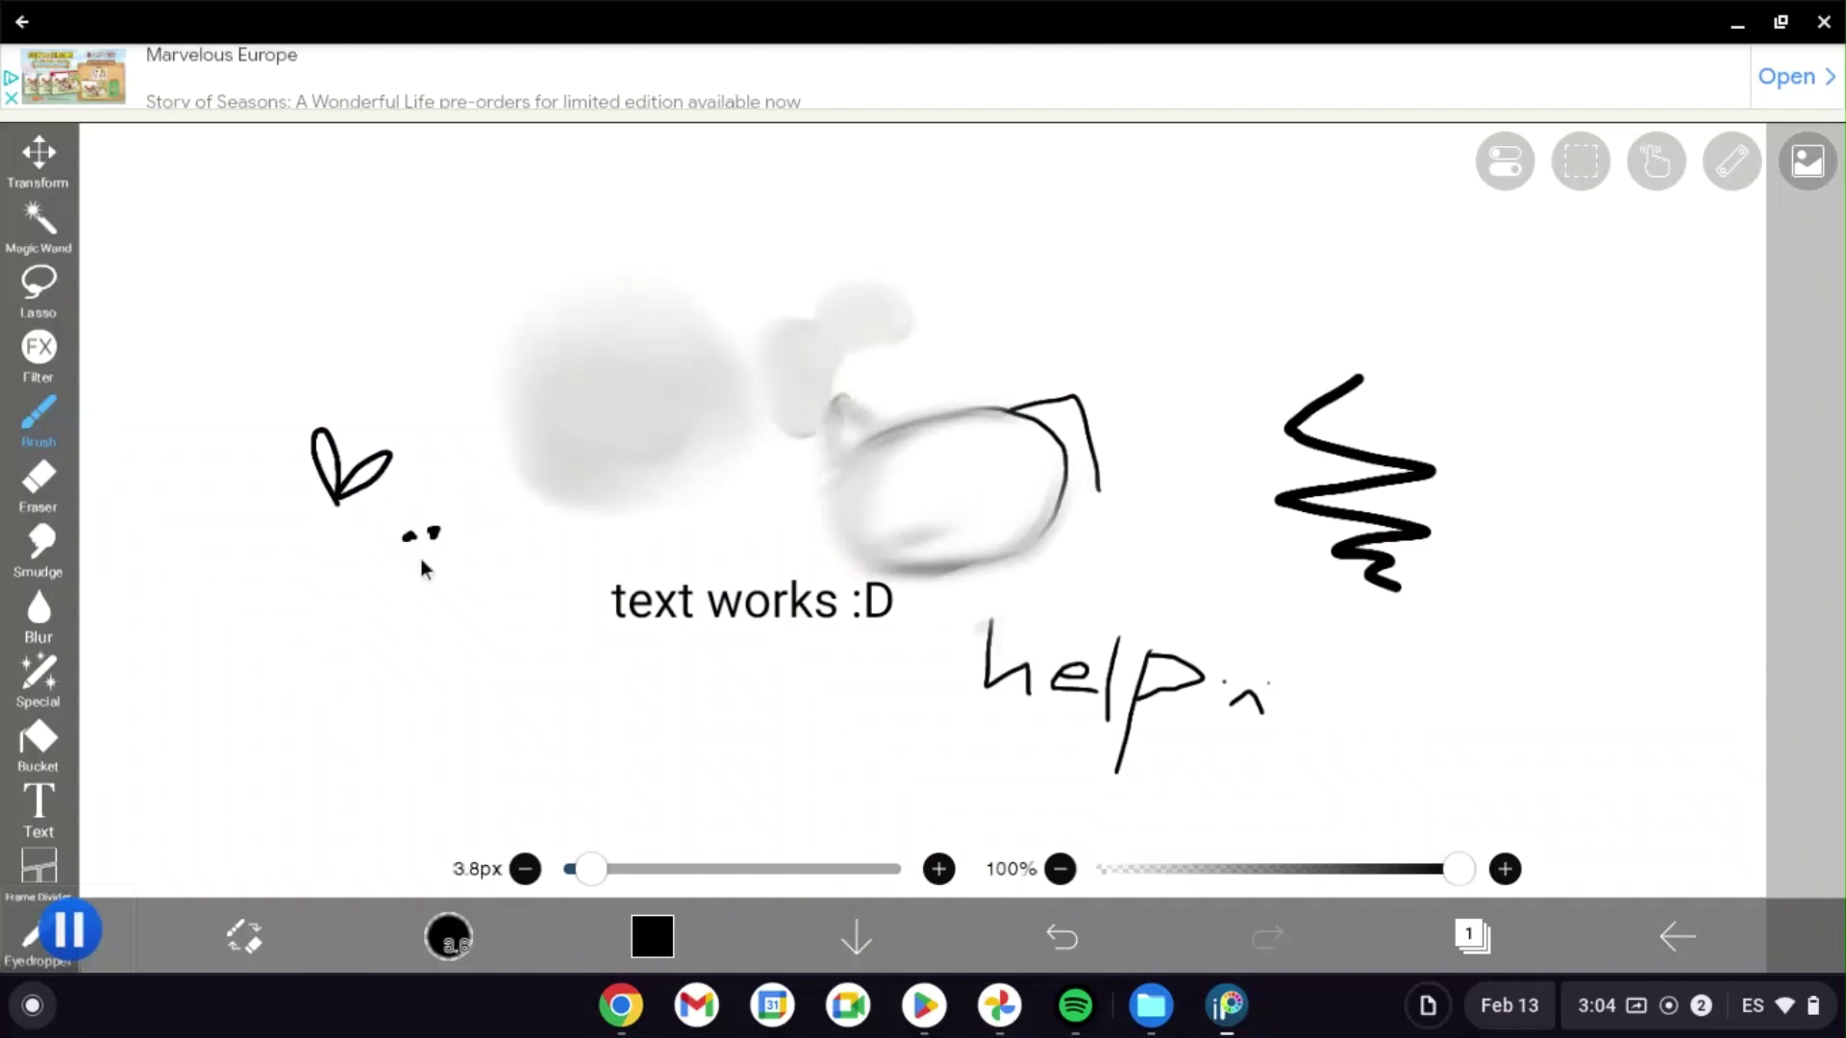
mouse_move(435, 534)
mouse_down()
mouse_move(413, 559)
mouse_move(408, 532)
mouse_up()
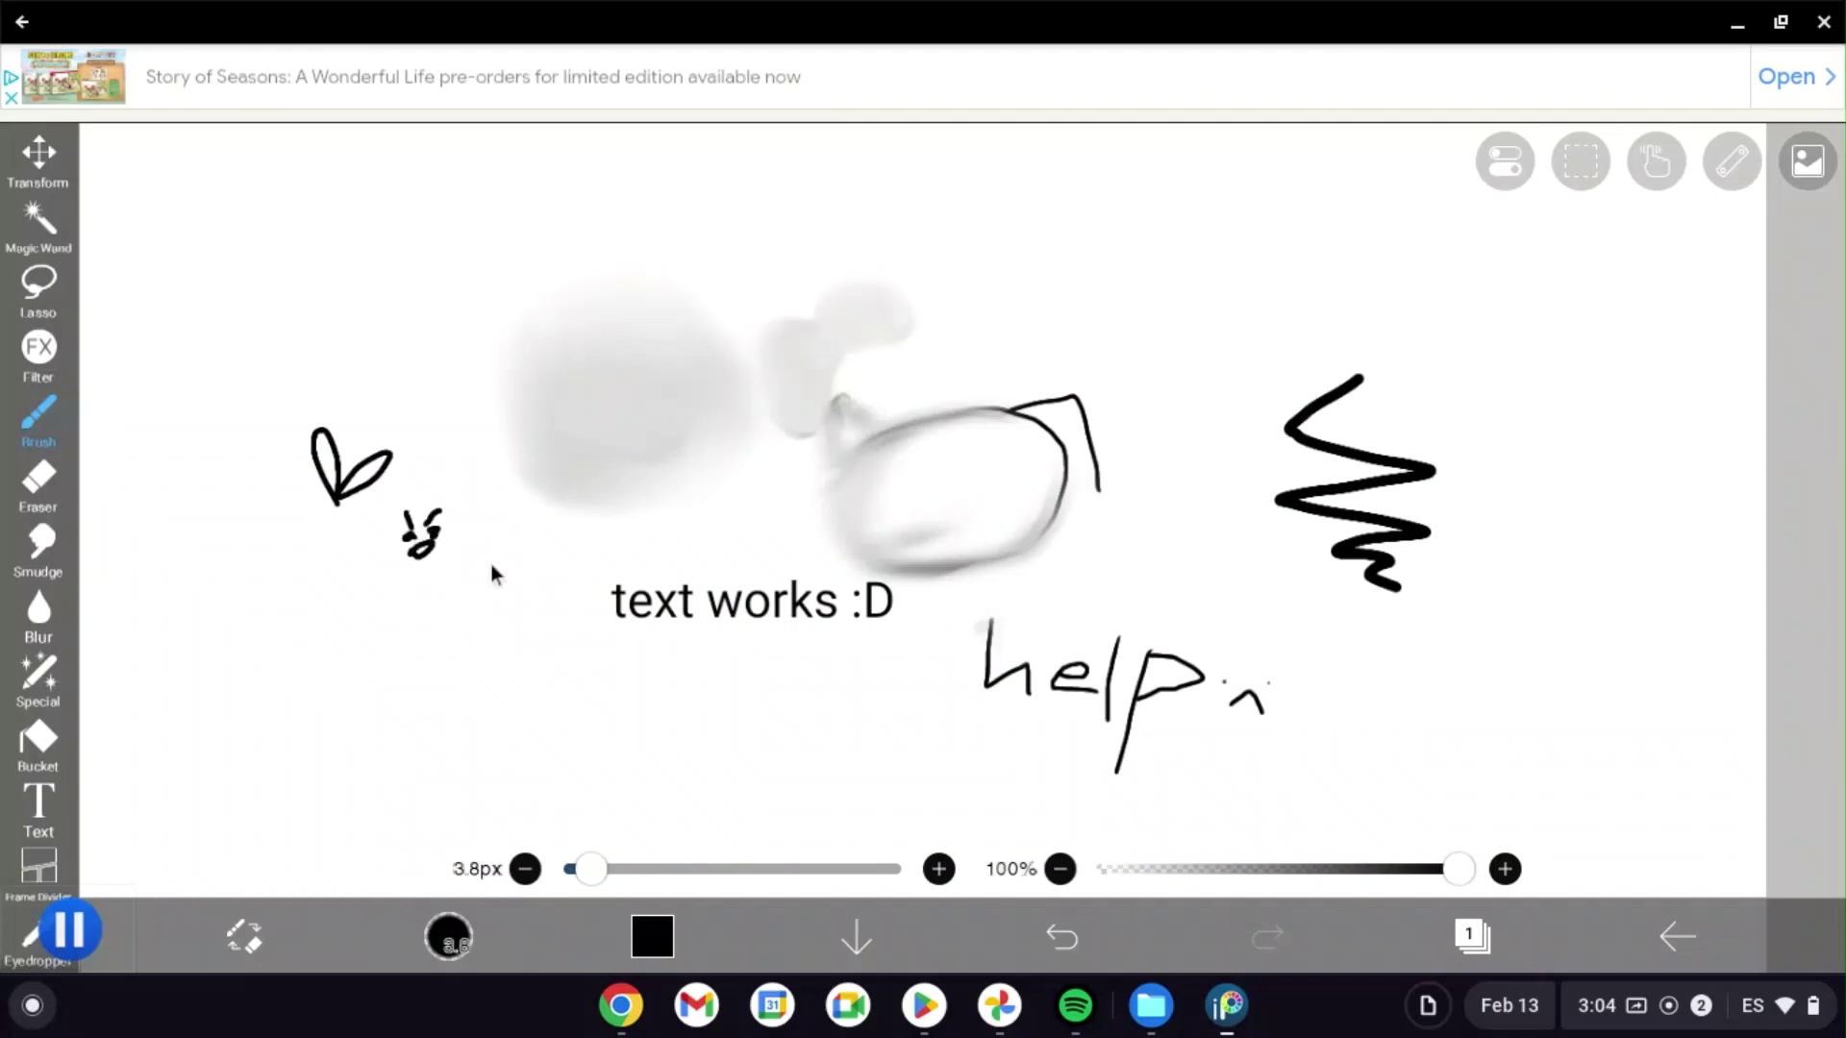
mouse_move(630, 574)
mouse_down()
mouse_move(588, 604)
mouse_move(639, 607)
mouse_up()
Pick the red #C84848 and save it as a palette swatch.
click(652, 935)
click(765, 416)
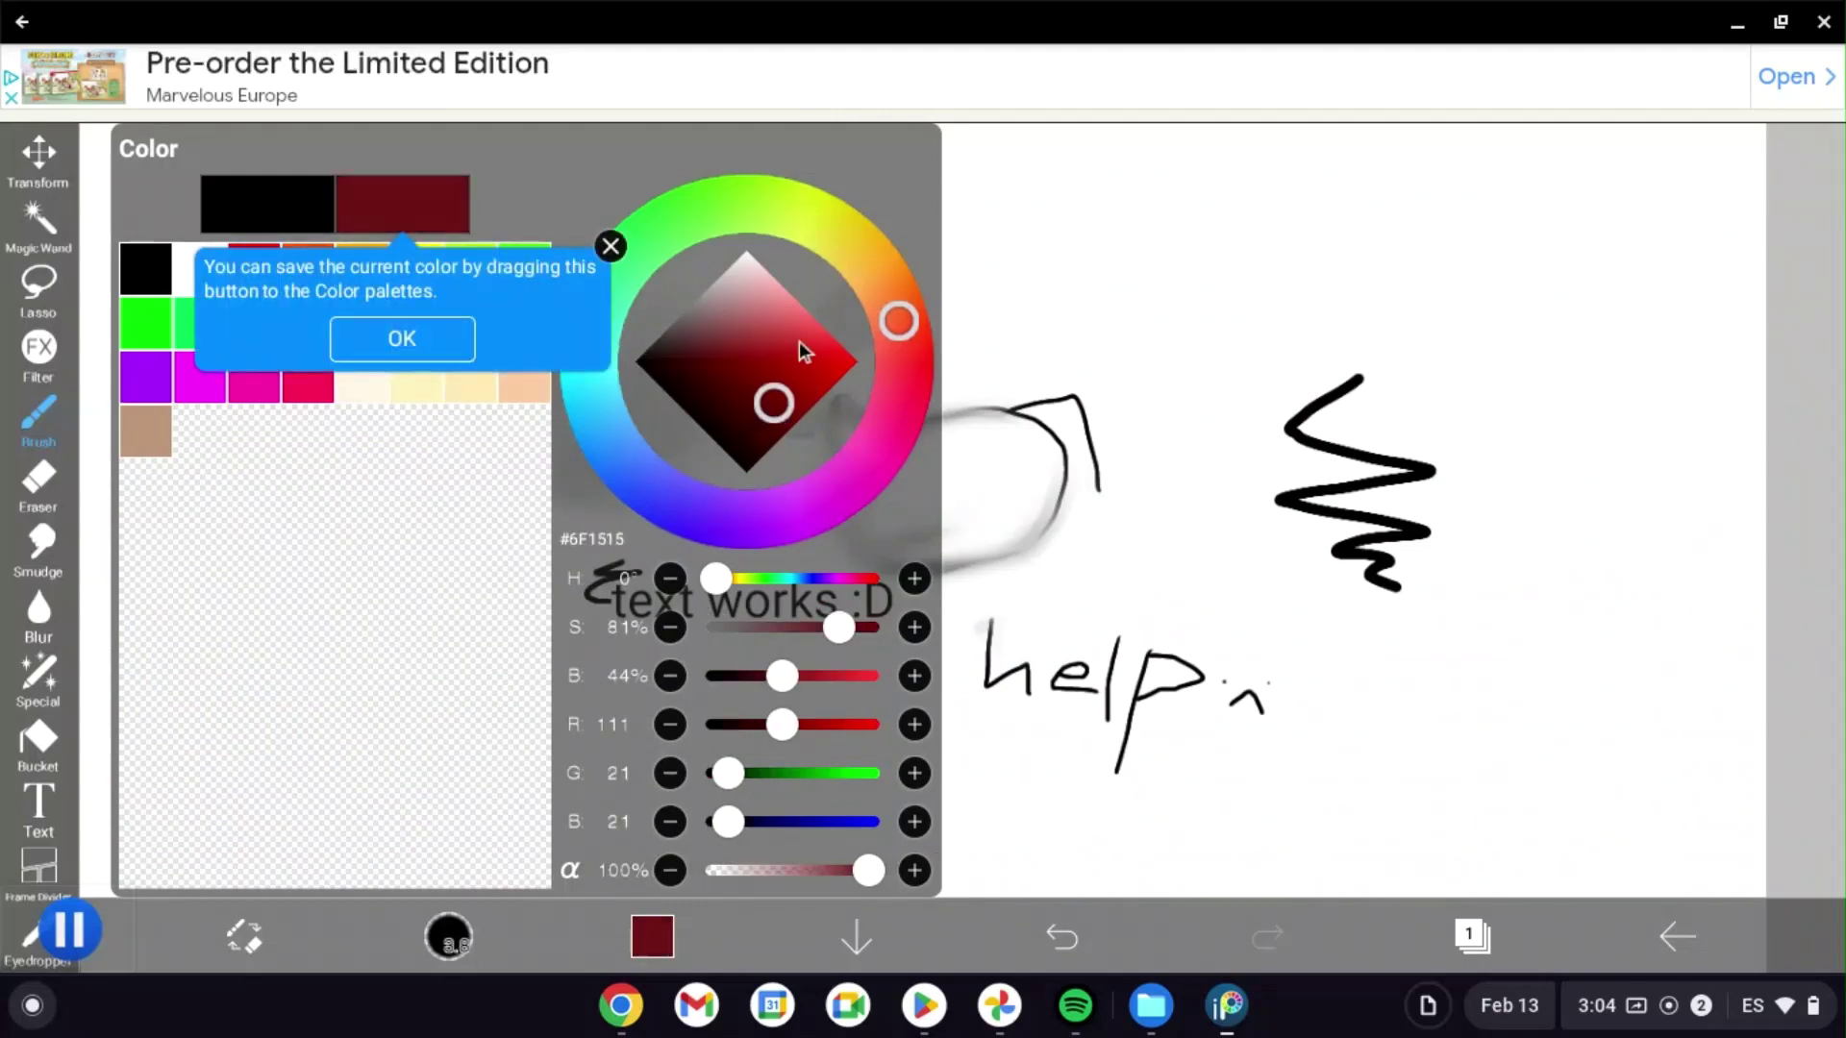
click(768, 360)
click(794, 344)
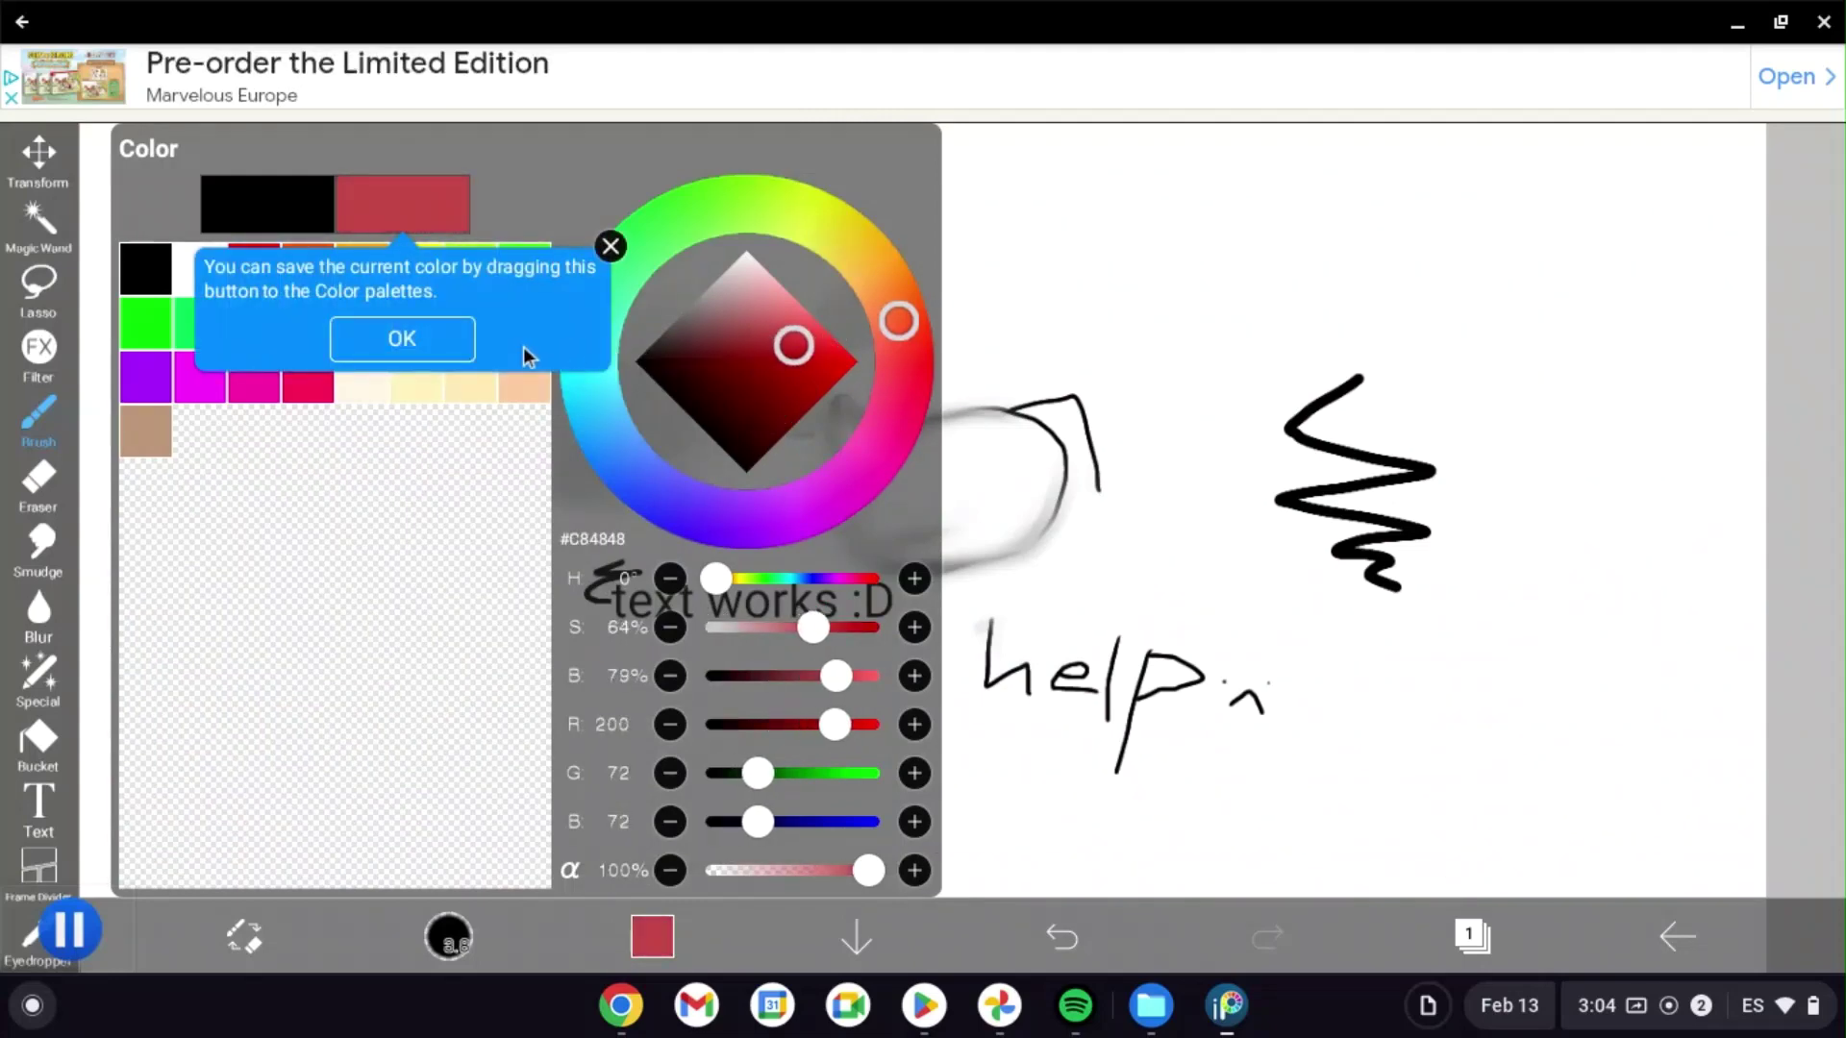
click(458, 344)
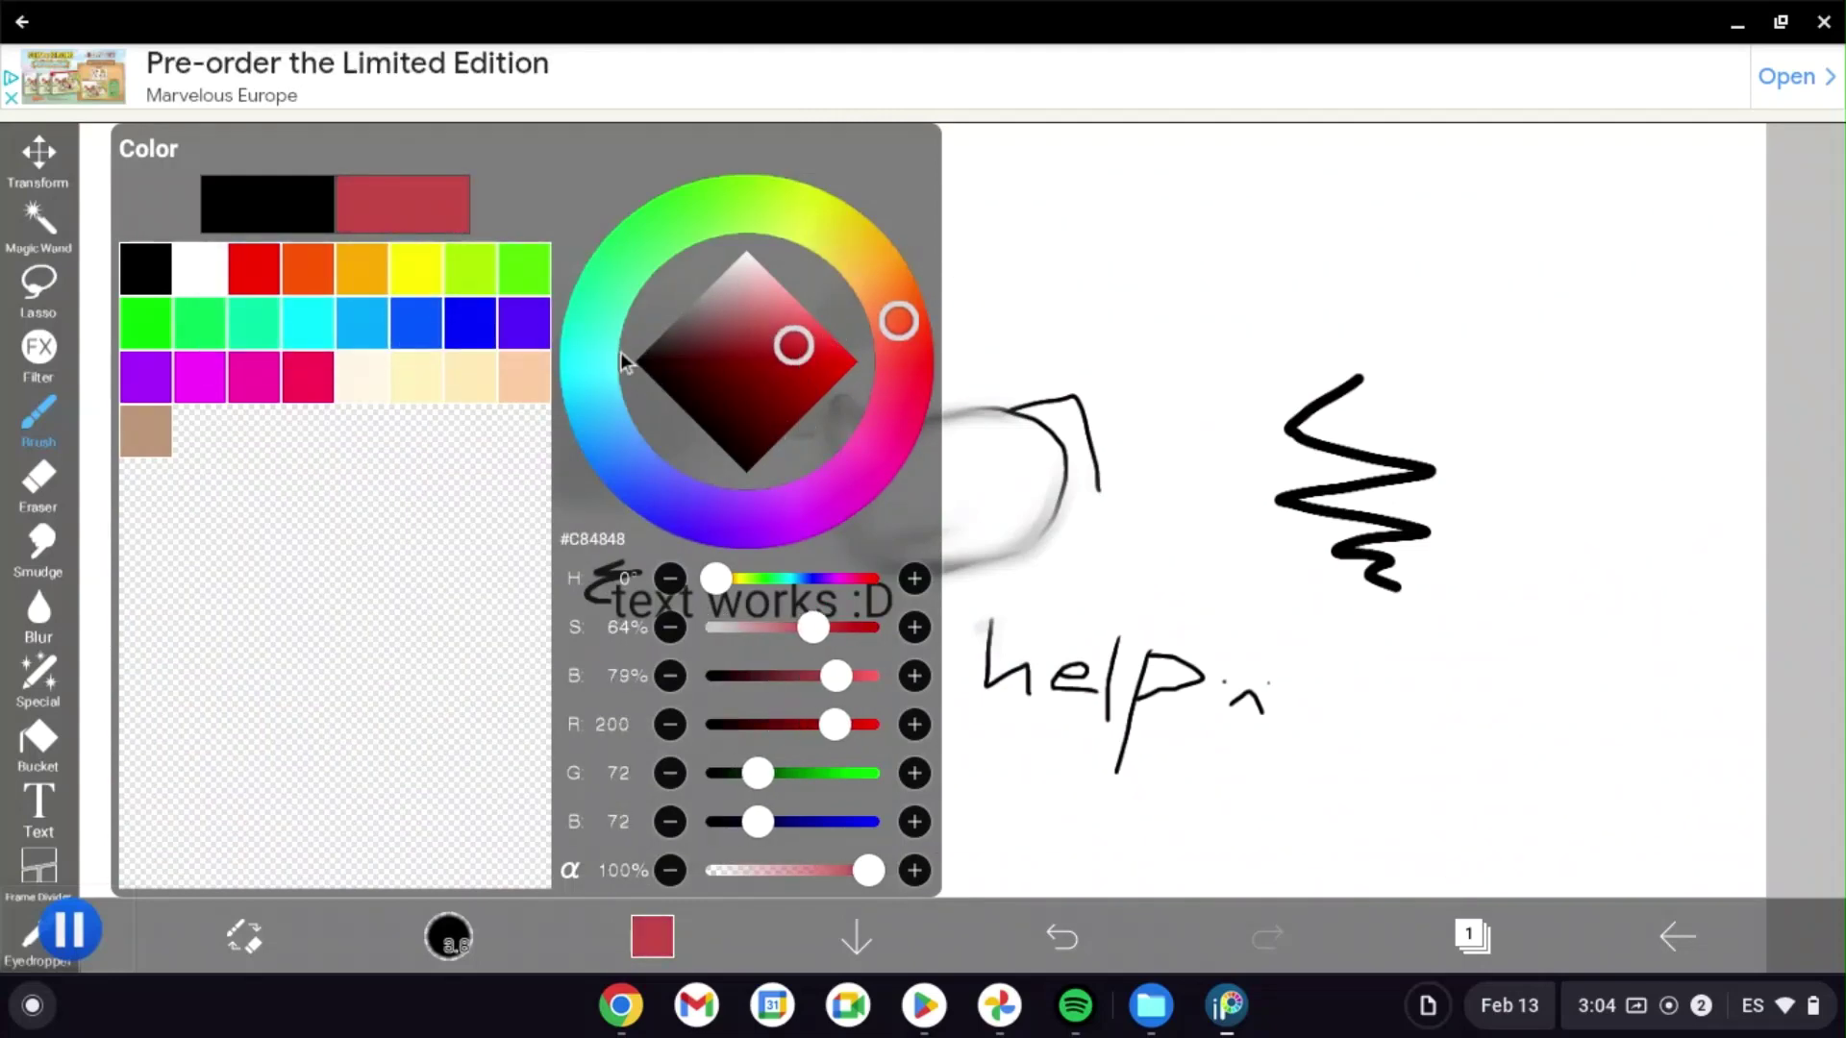
drag(406, 210, 274, 503)
Save a yellow-green swatch to the palette, then set the brush colour to green #48C84E.
click(788, 223)
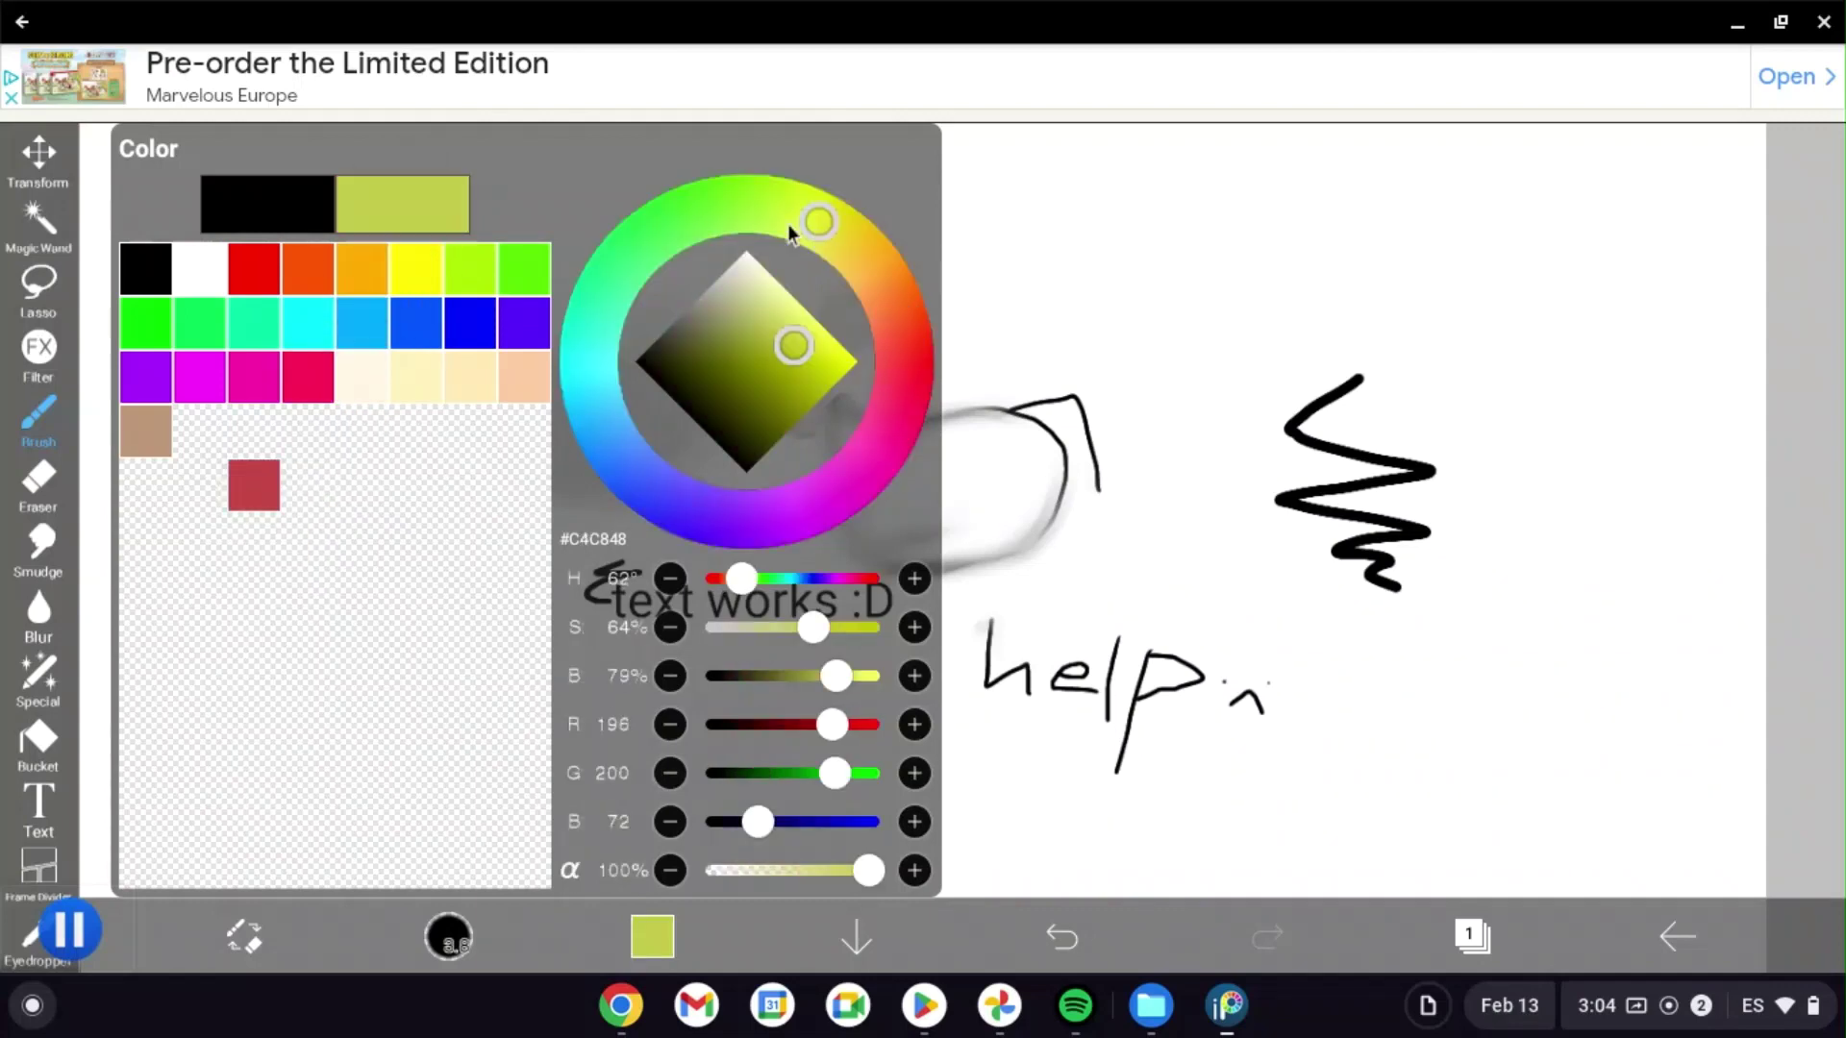
drag(394, 215, 364, 524)
click(659, 229)
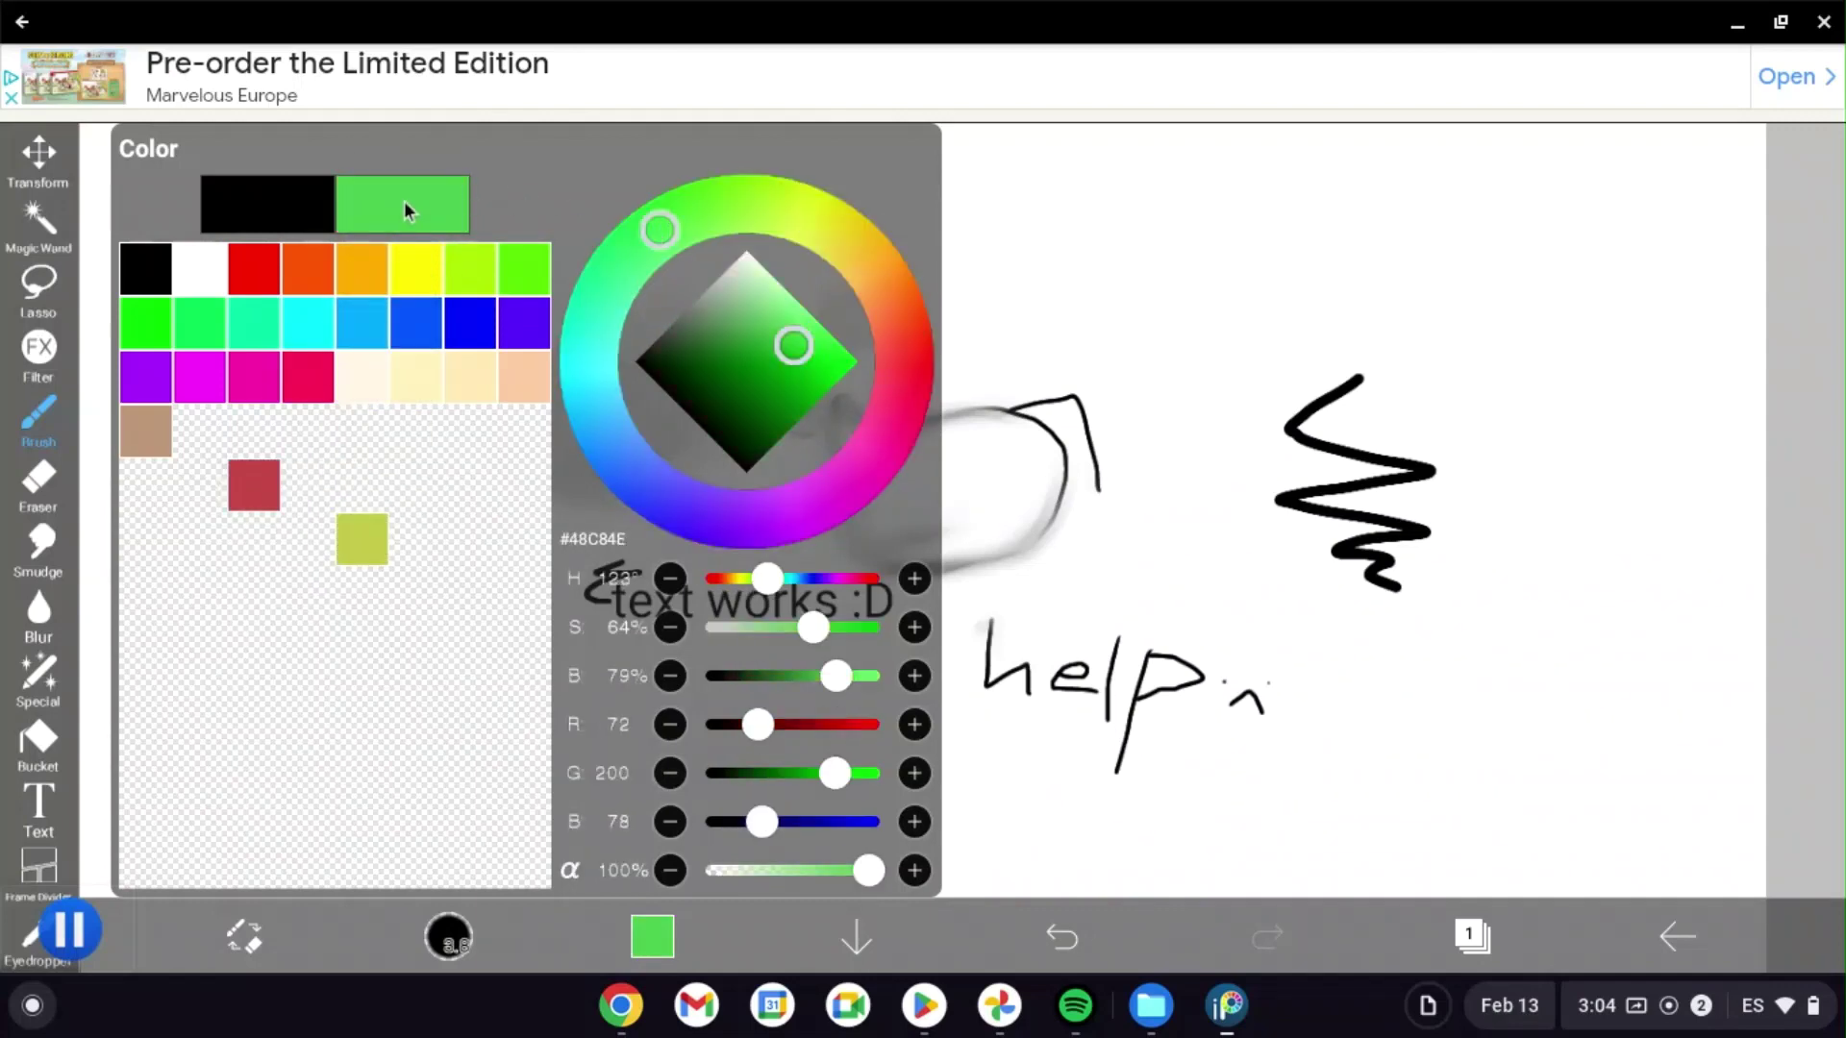
drag(404, 206, 460, 462)
Draw two green zigzags and a small dot near the top of the canvas.
click(1111, 382)
drag(879, 252, 987, 310)
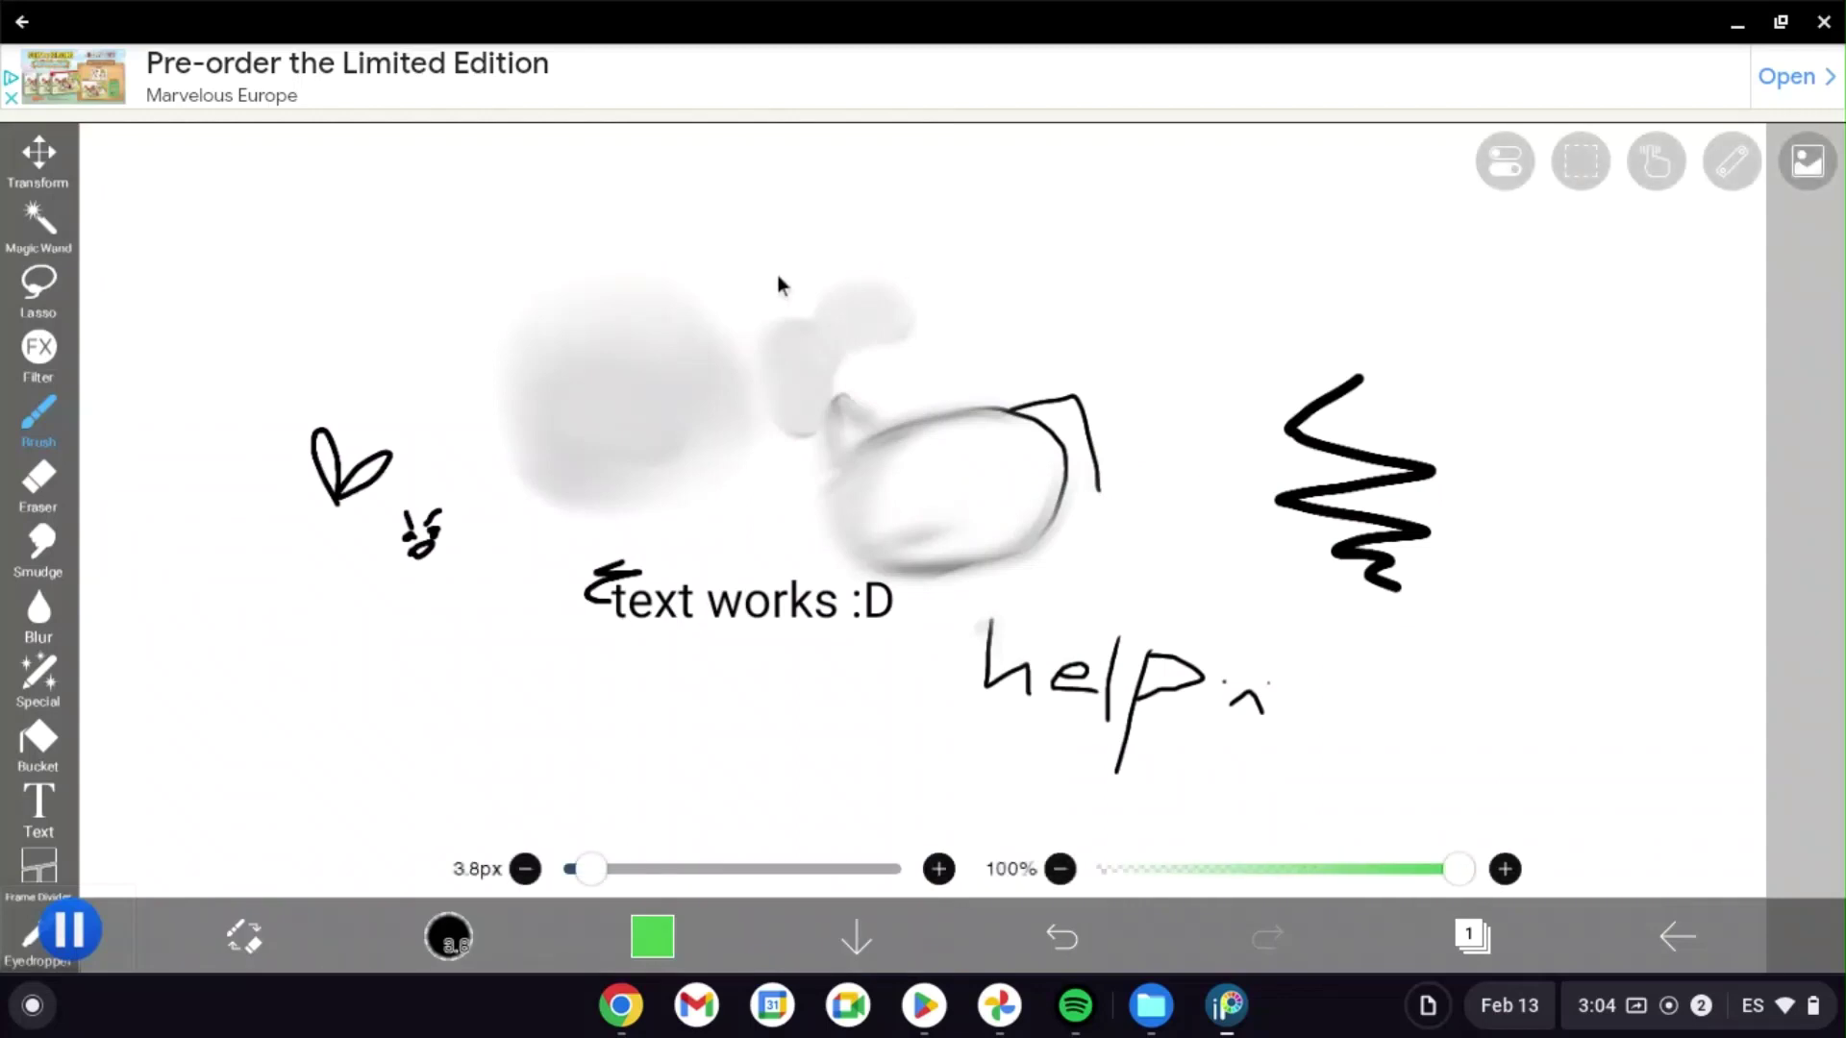
click(895, 252)
mouse_move(1105, 229)
mouse_down()
mouse_move(1190, 273)
mouse_move(1125, 311)
mouse_move(1142, 333)
mouse_up()
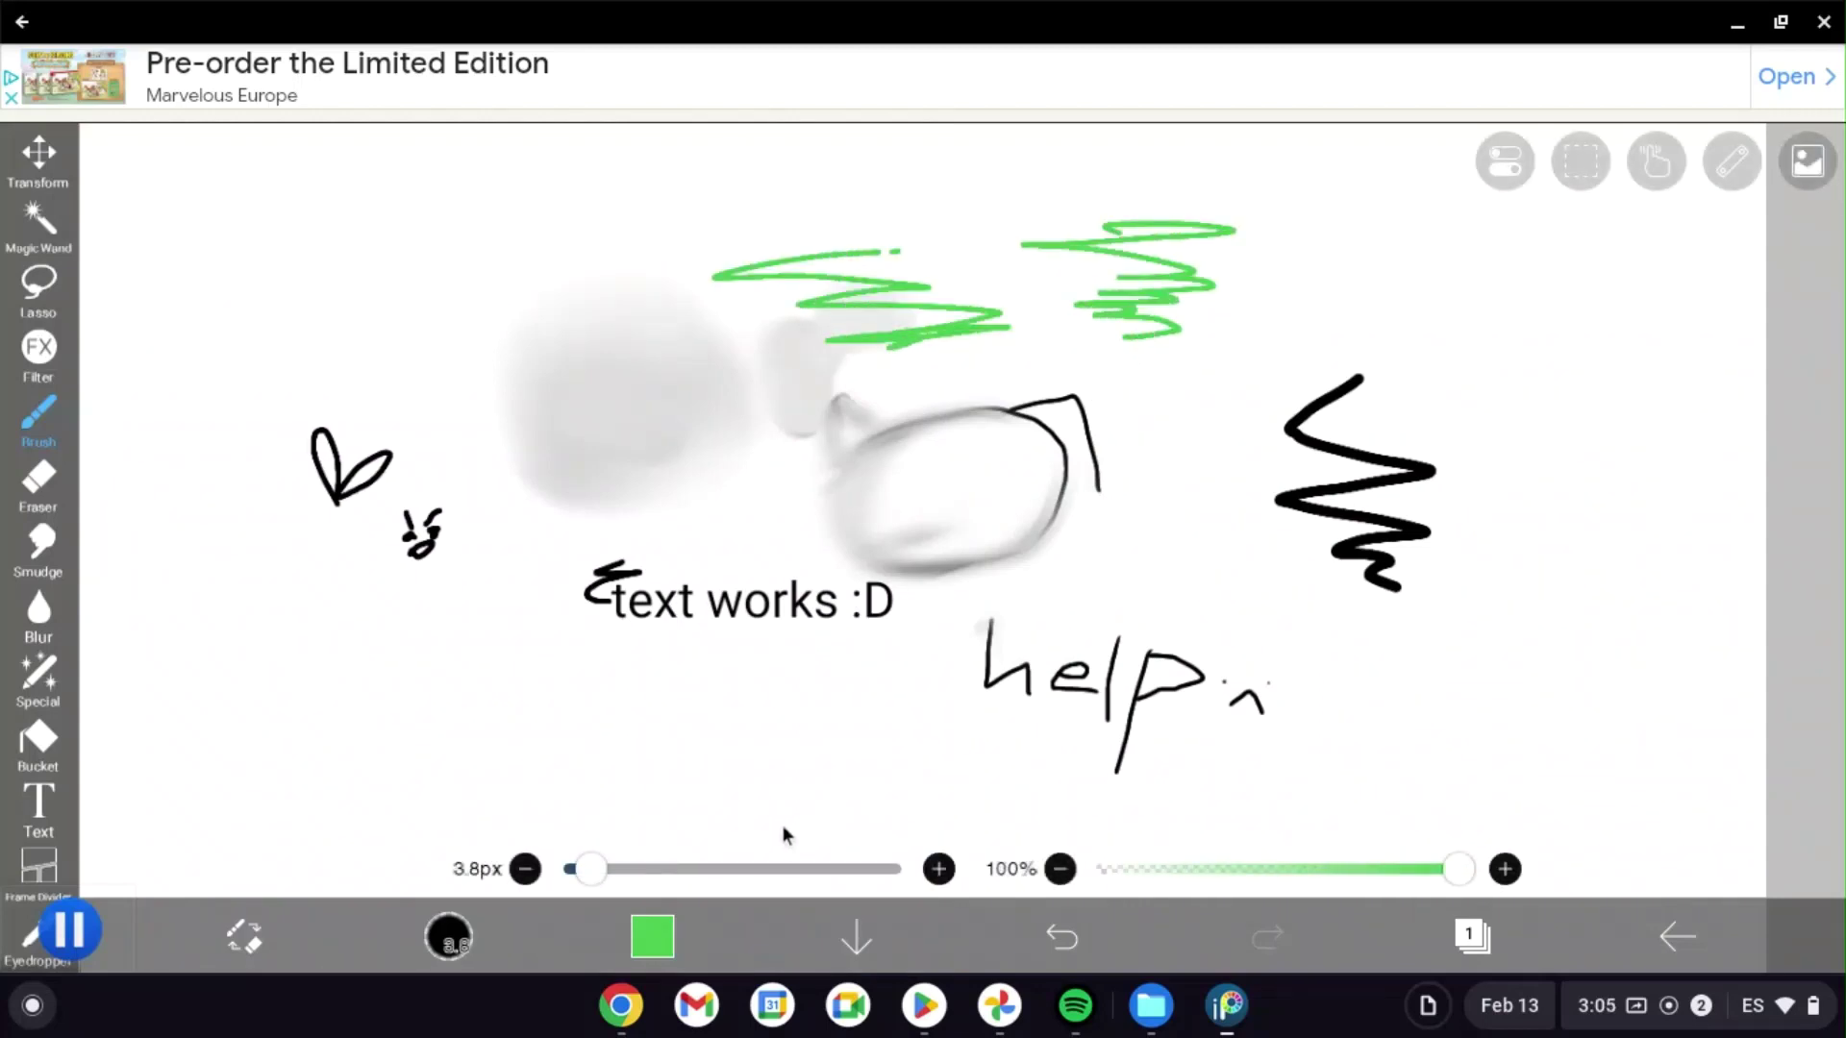
Switch the Stabilizer drawing mode to Circle and draw a green circle around the right zigzag.
click(1583, 160)
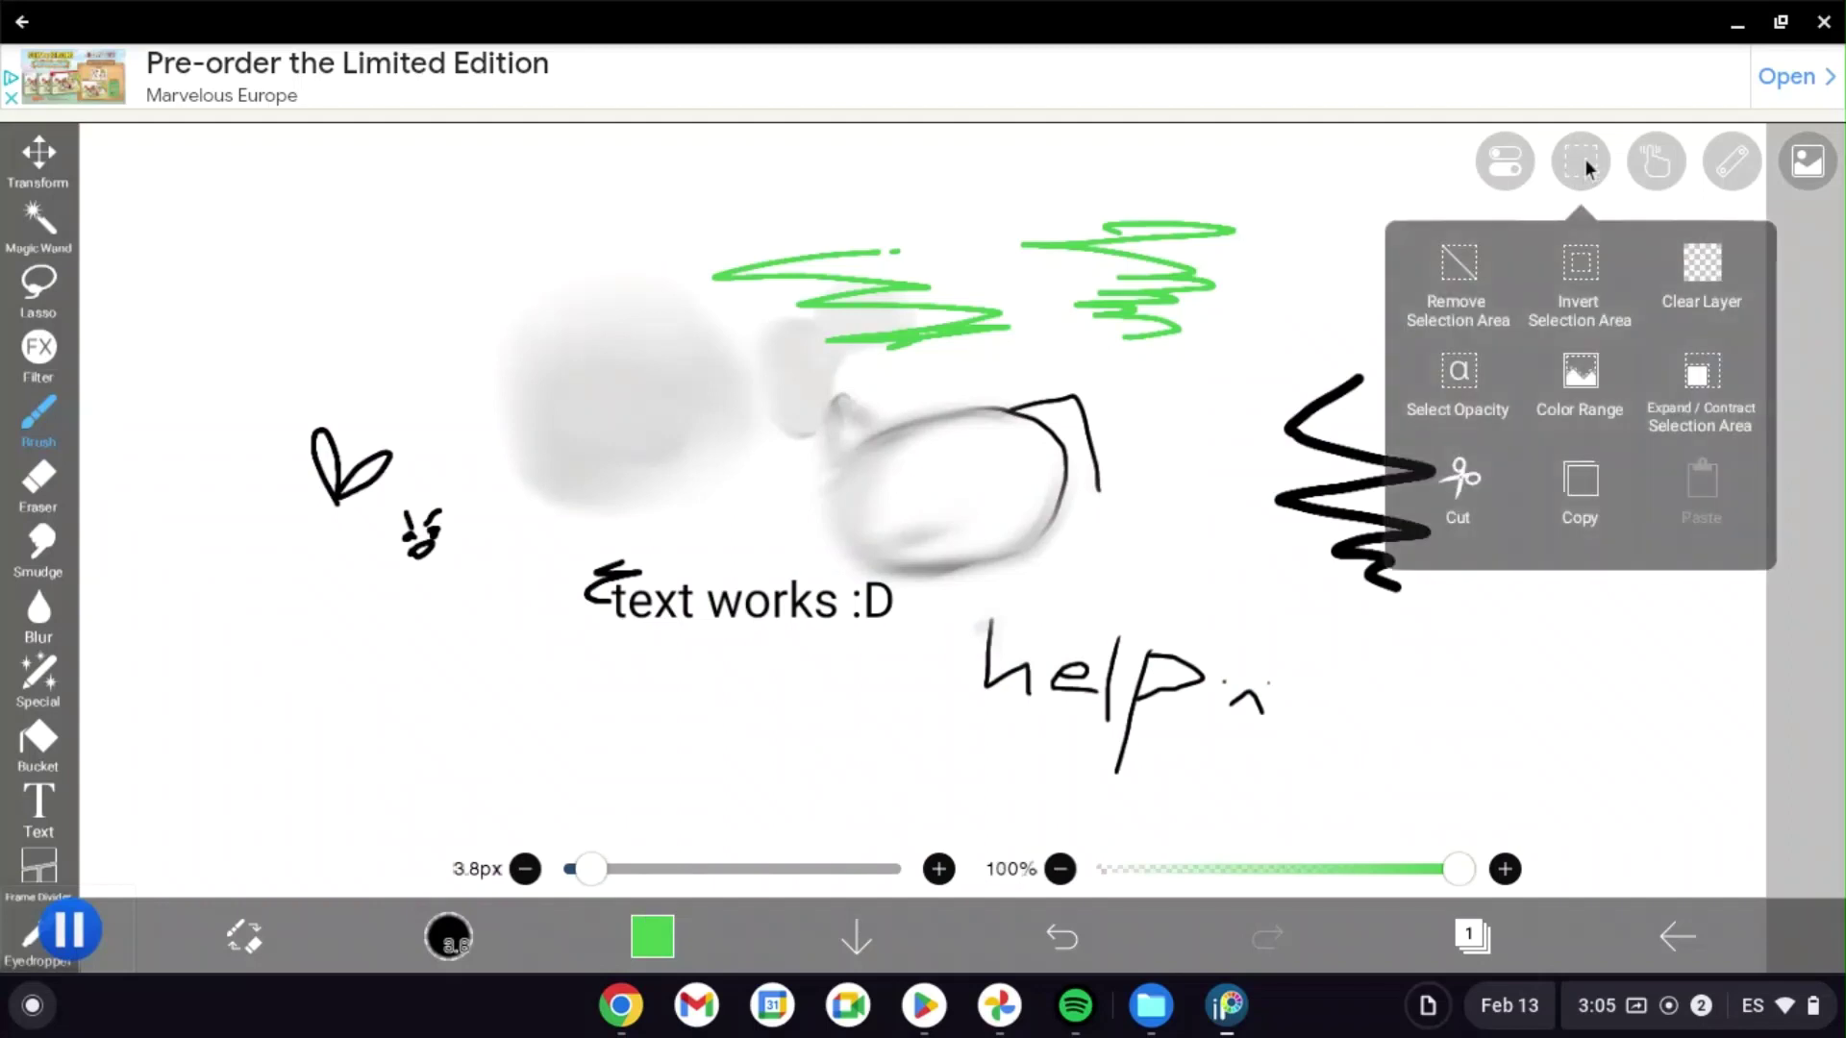
click(1652, 160)
click(1787, 716)
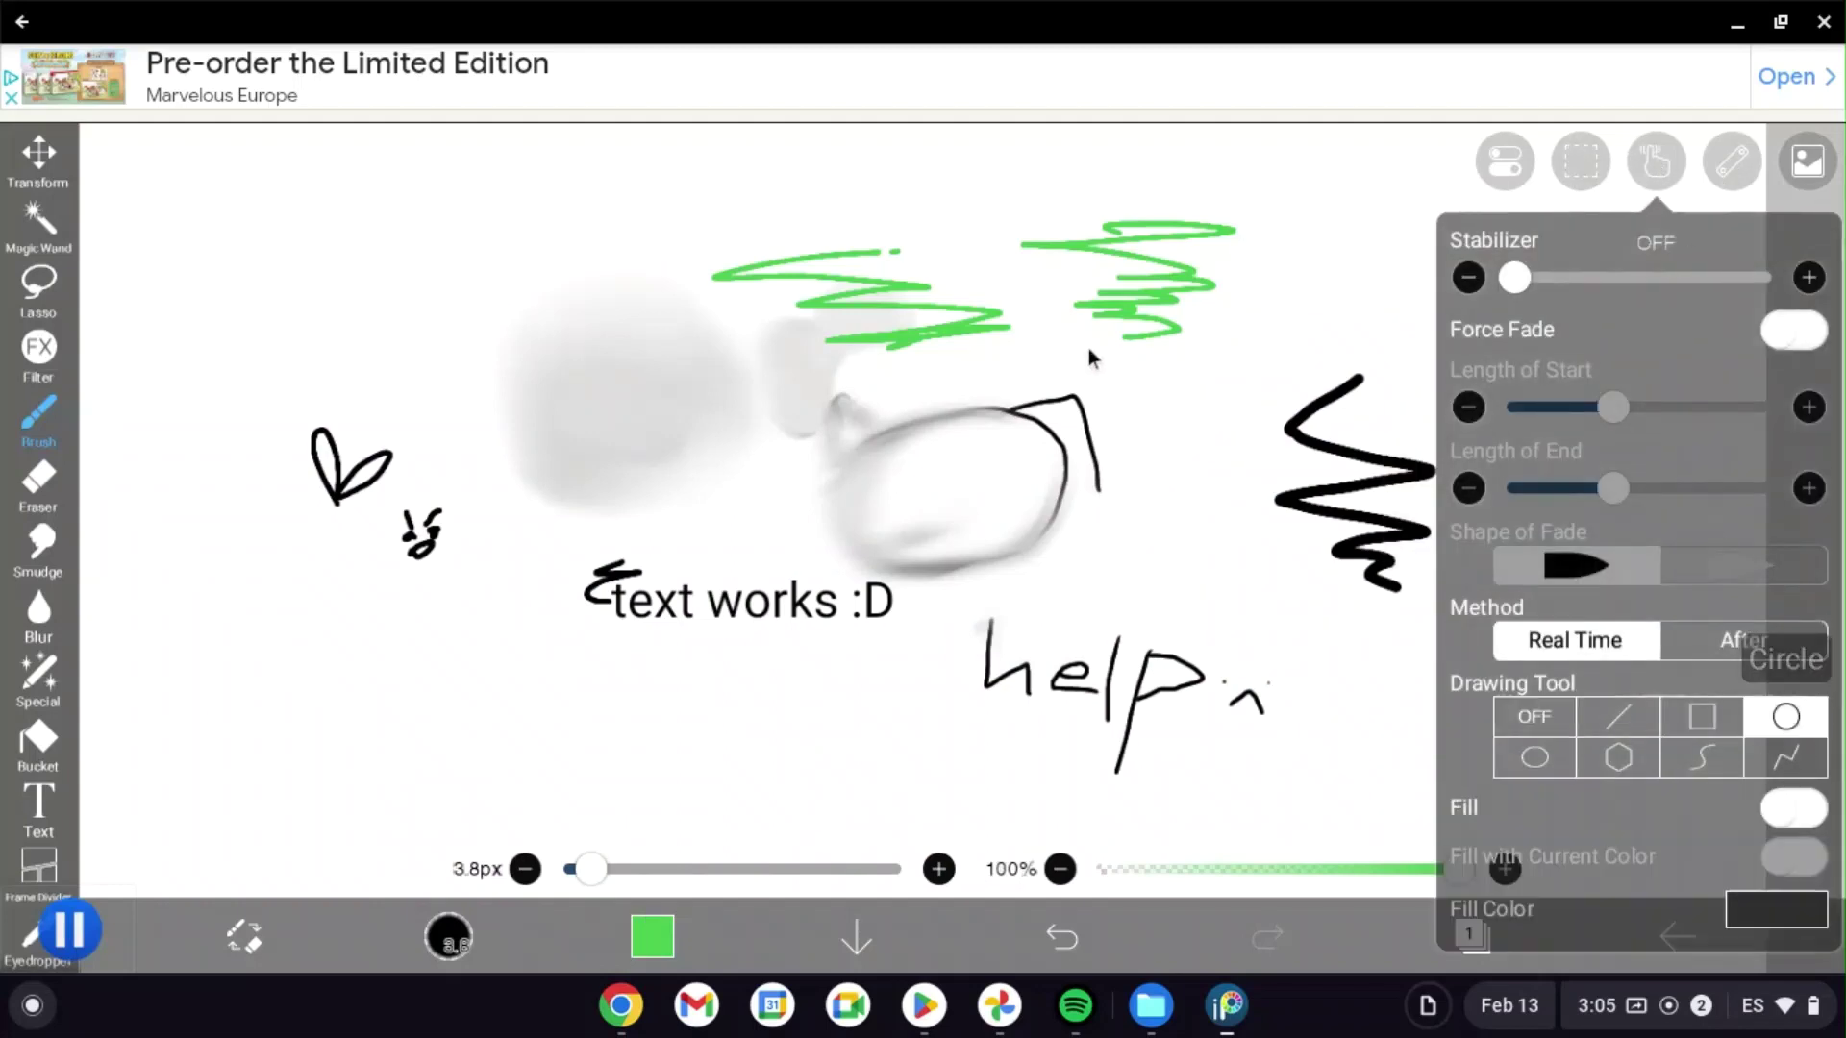
click(1260, 207)
drag(1084, 312, 1191, 222)
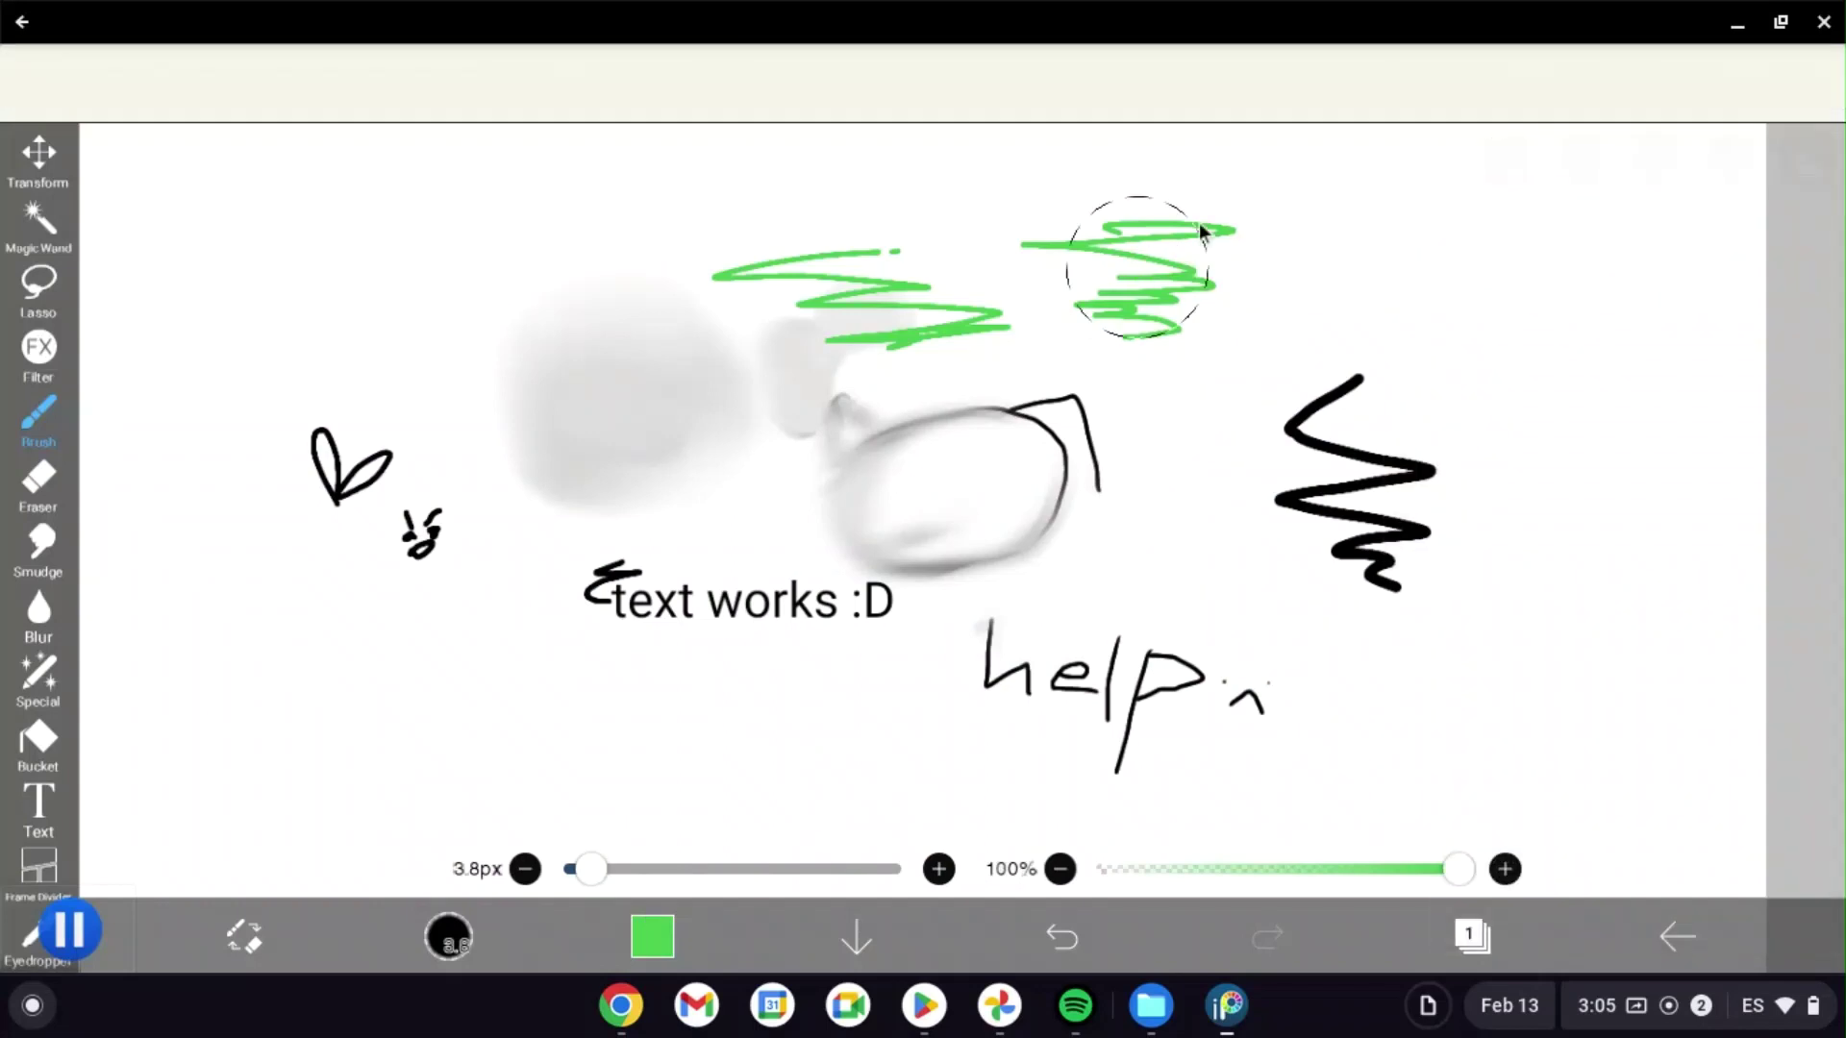
Look through the Stabilizer and Ruler options panels.
click(1675, 152)
click(1737, 159)
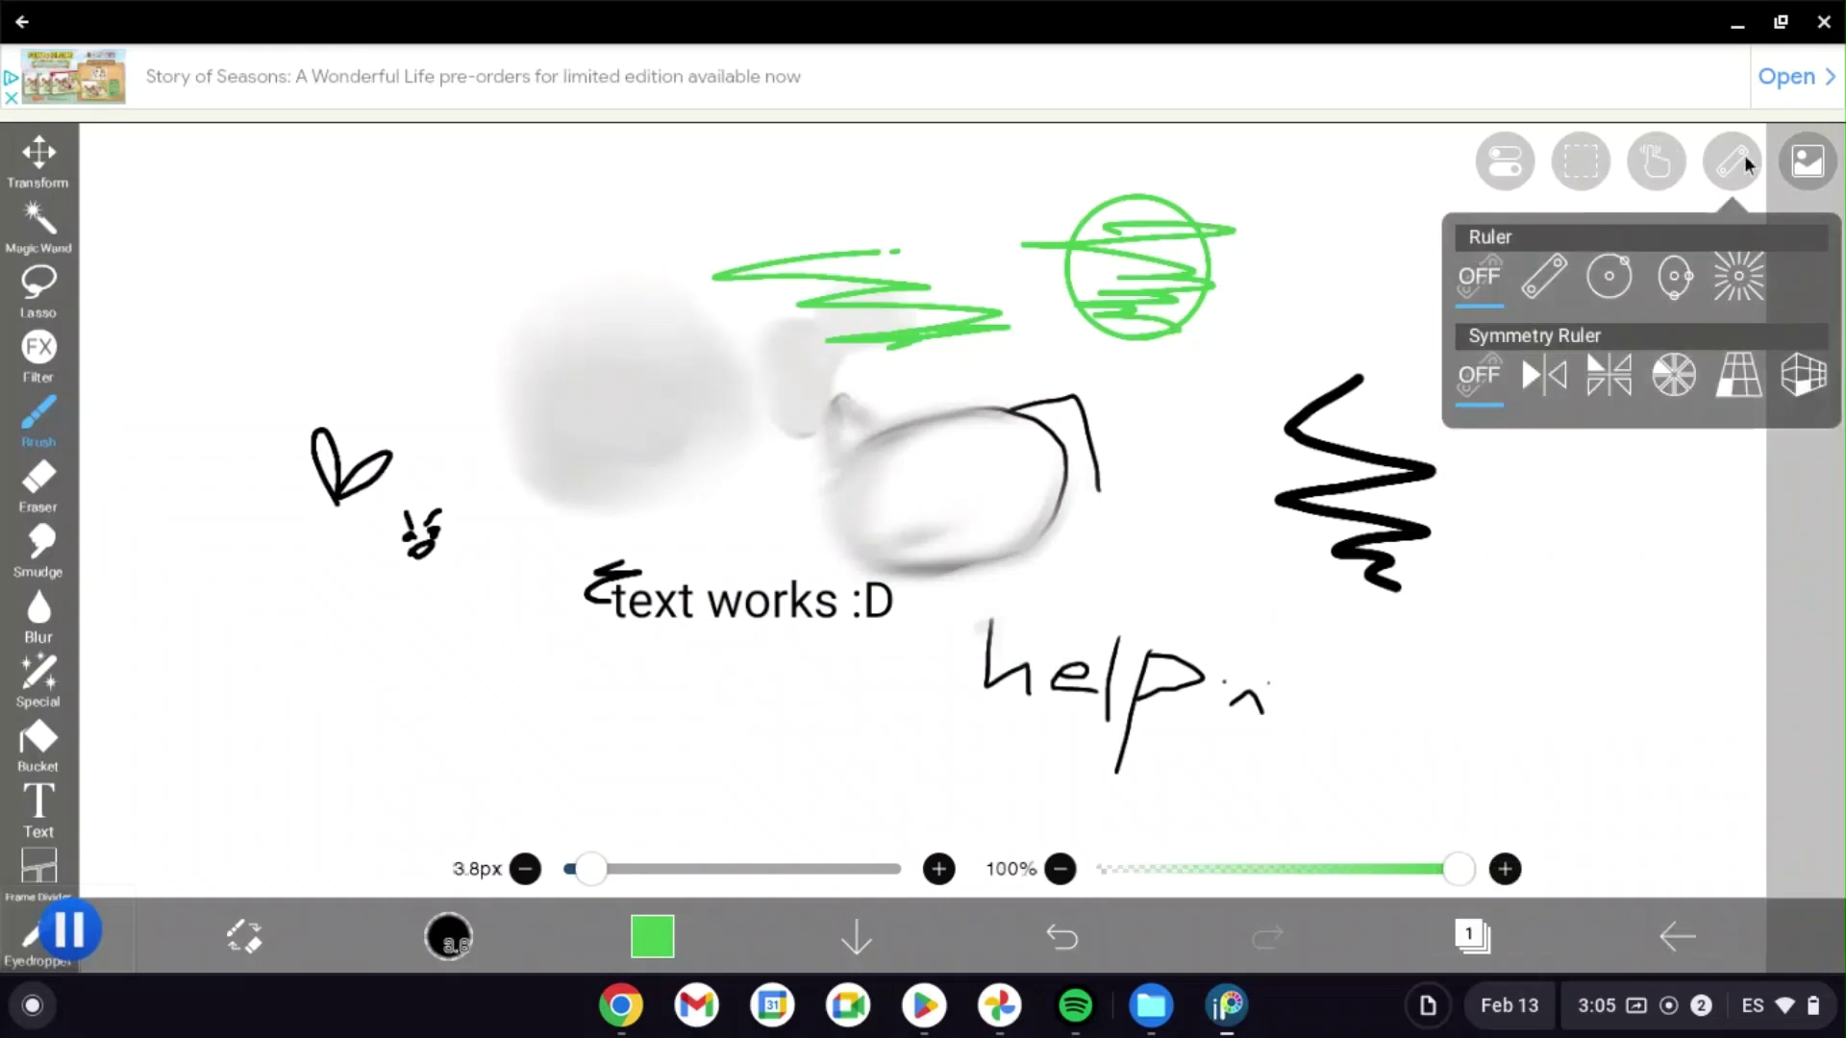
click(1655, 152)
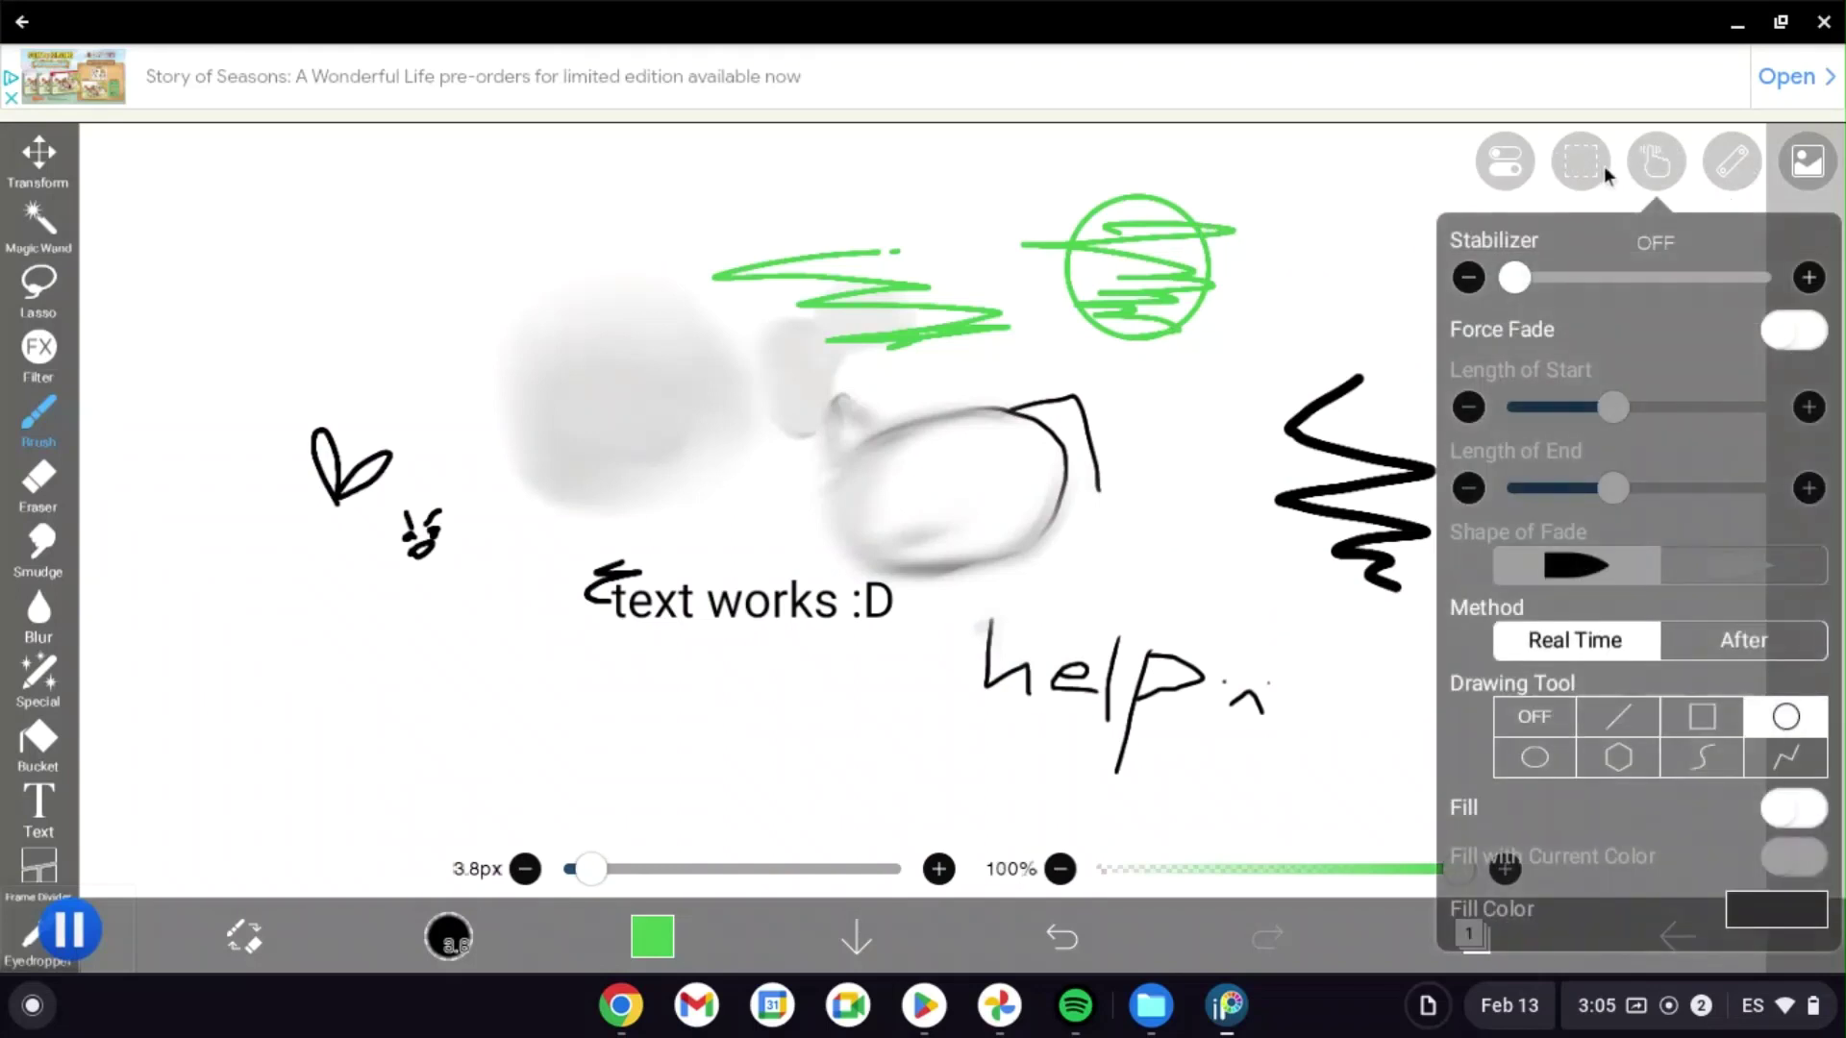